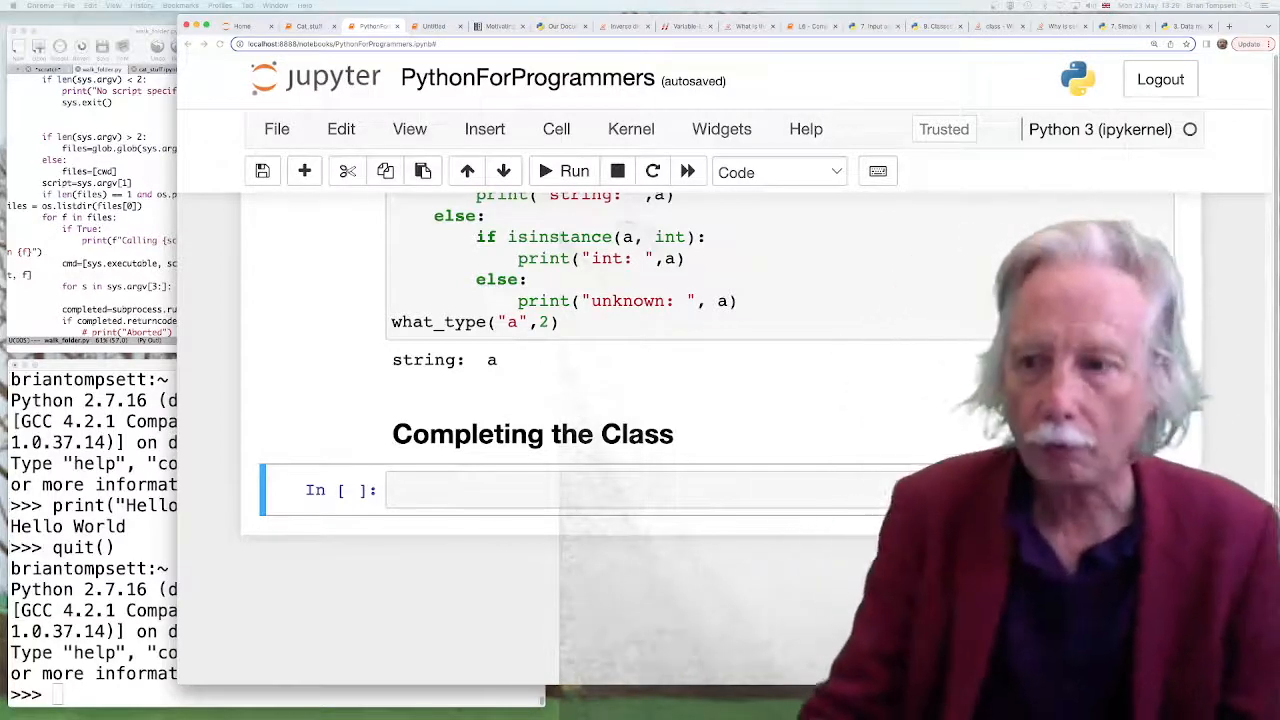
- Enter edit mode in the empty cell under the Completing the Class heading
{"action": "key", "text": "Return"}
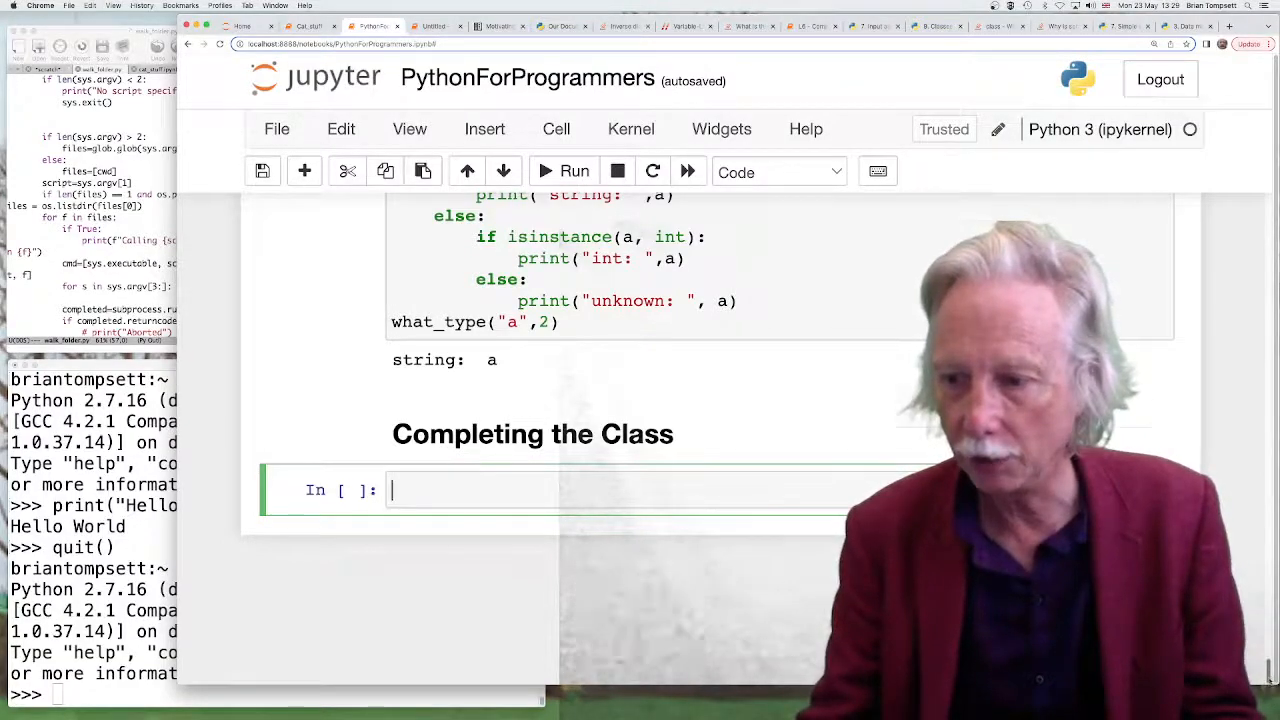
{"action": "scroll", "coordinate": [700, 440], "scroll_direction": "up", "scroll_amount": 10}
{"action": "scroll", "coordinate": [700, 440], "scroll_direction": "up", "scroll_amount": 10}
{"action": "scroll", "coordinate": [700, 440], "scroll_direction": "up", "scroll_amount": 10}
{"action": "scroll", "coordinate": [700, 440], "scroll_direction": "up", "scroll_amount": 10}
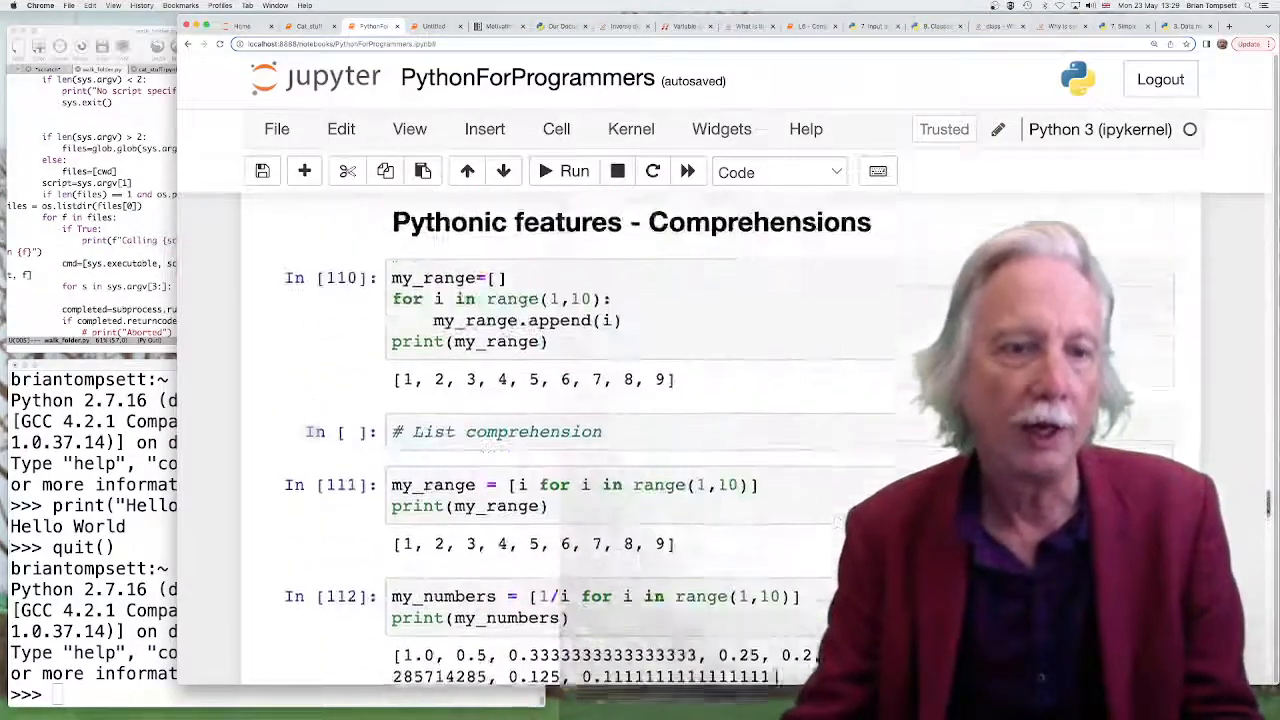
{"action": "left_click_drag", "start_coordinate": [1268, 505], "coordinate": [1267, 458]}
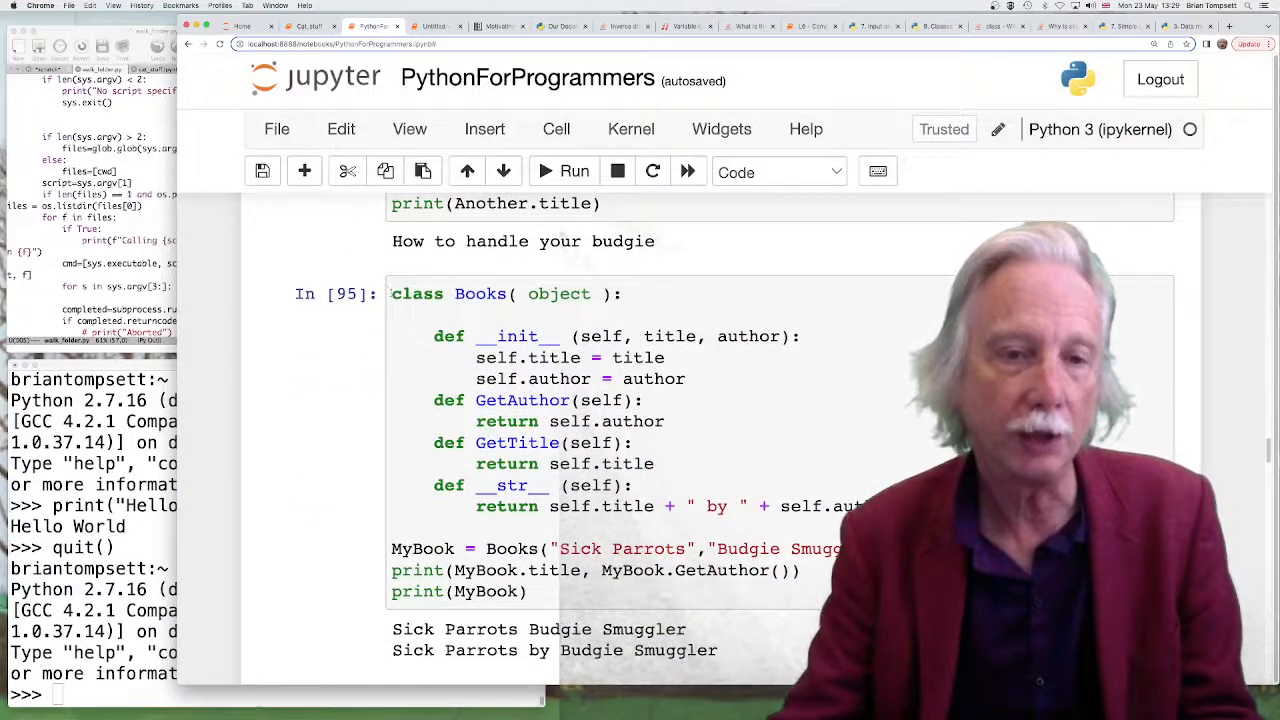
- Copy the Books class with its MyBook example and paste it into the empty cell
{"action": "mouse_move", "coordinate": [391, 293]}
{"action": "left_mouse_down"}
{"action": "mouse_move", "coordinate": [440, 345]}
{"action": "mouse_move", "coordinate": [400, 515]}
{"action": "mouse_move", "coordinate": [800, 570]}
{"action": "mouse_move", "coordinate": [527, 592]}
{"action": "left_mouse_up"}
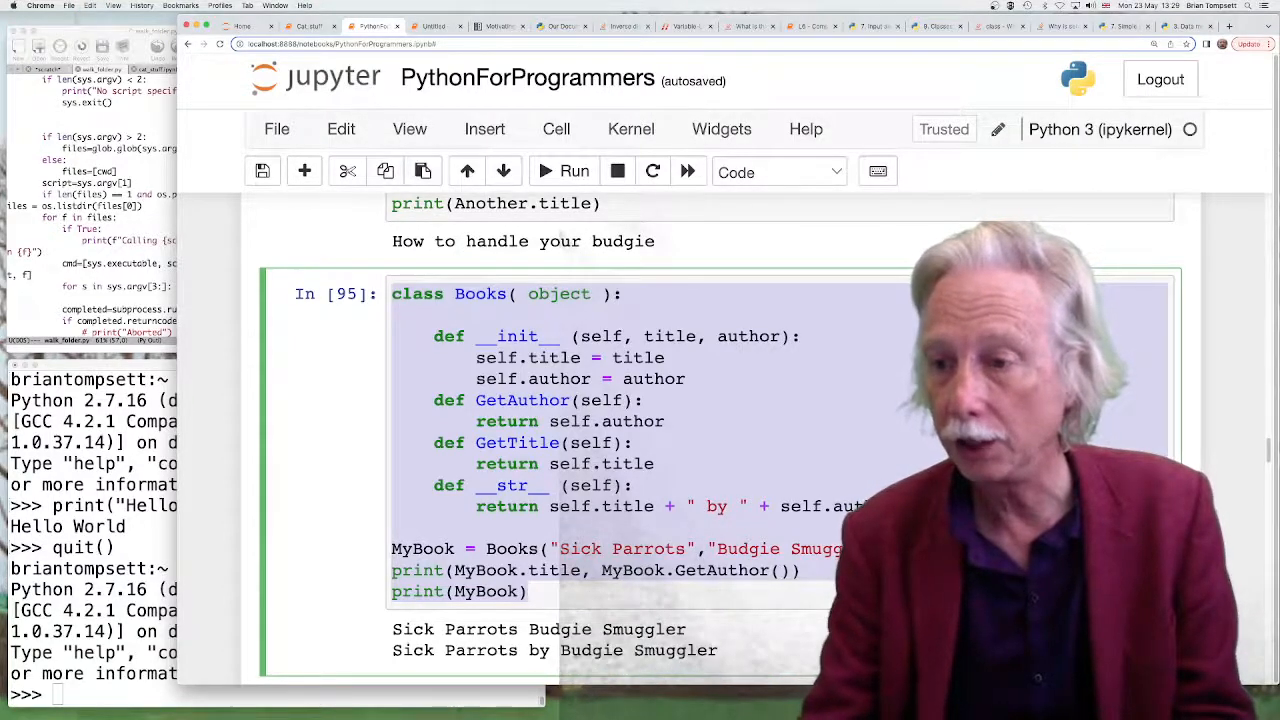
{"action": "scroll", "coordinate": [592, 607], "scroll_direction": "down", "scroll_amount": 15}
{"action": "scroll", "coordinate": [592, 607], "scroll_direction": "down", "scroll_amount": 10}
{"action": "left_click", "coordinate": [447, 491]}
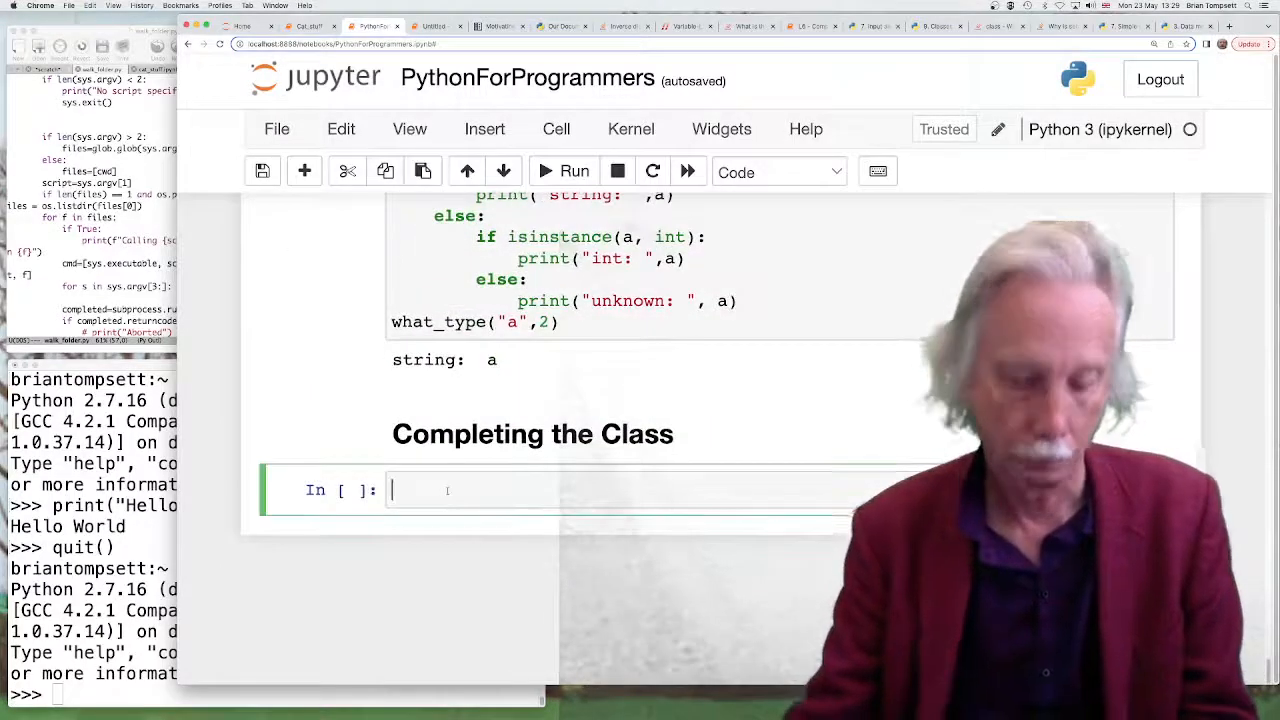
{"action": "key", "text": "ctrl+v"}
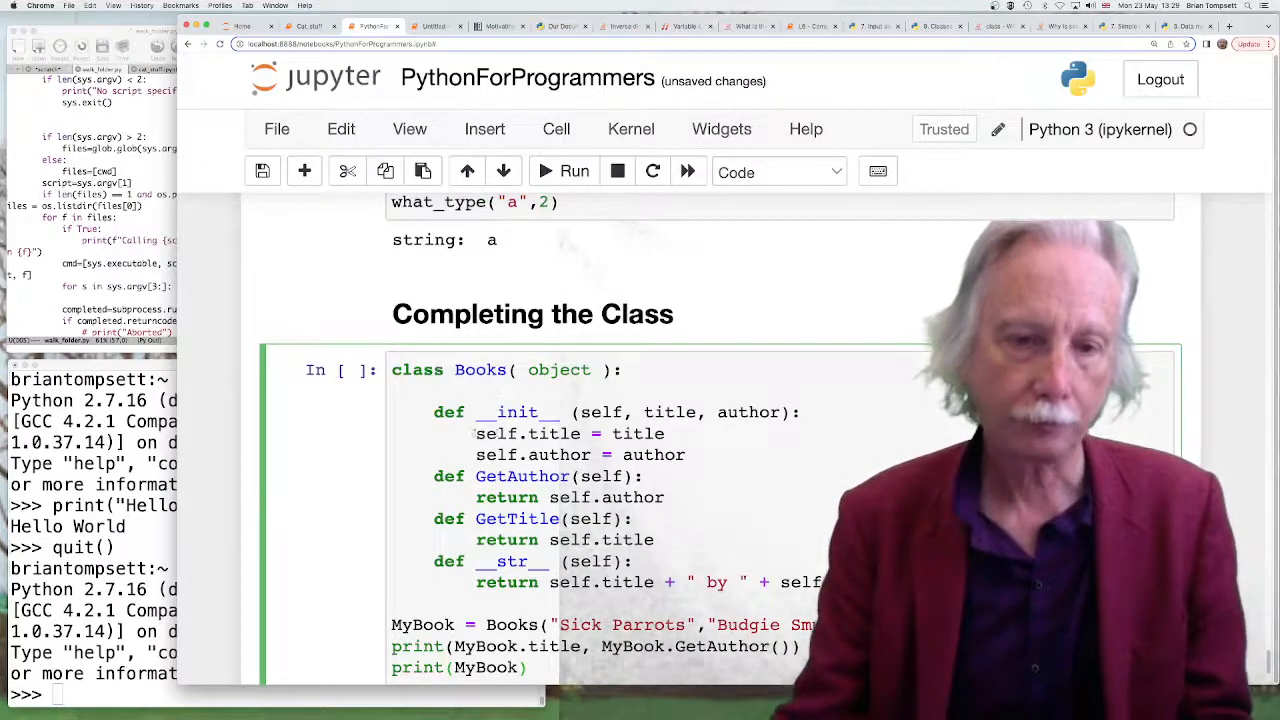
- Highlight __init__ while explaining, then start a new method line after __str__
{"action": "left_click_drag", "start_coordinate": [476, 412], "coordinate": [551, 418]}
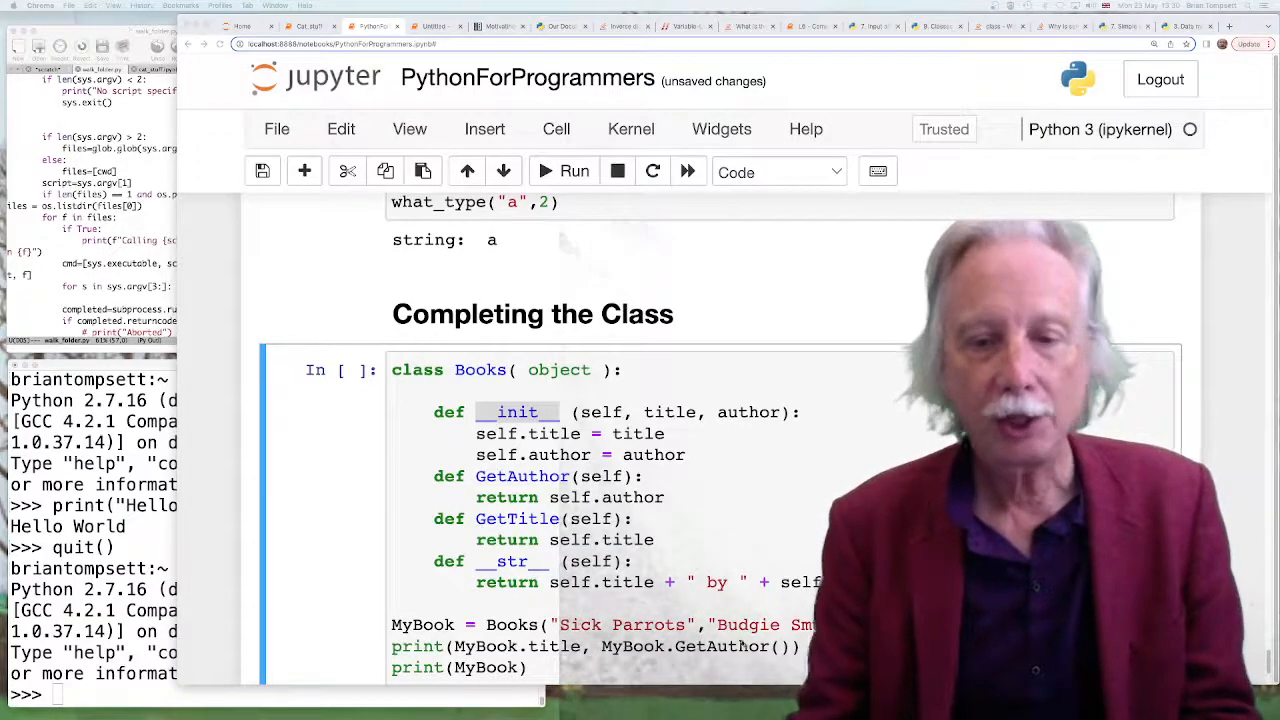
{"action": "key", "text": "Return"}
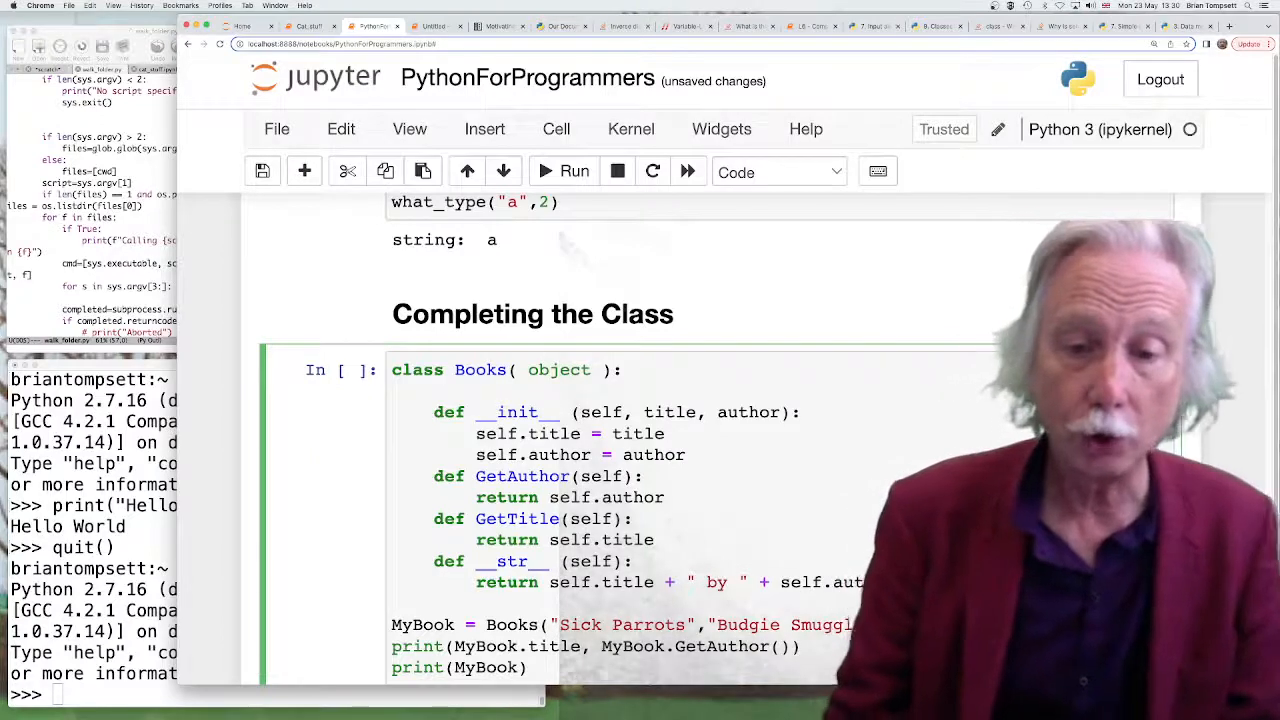
{"action": "key", "text": "Return"}
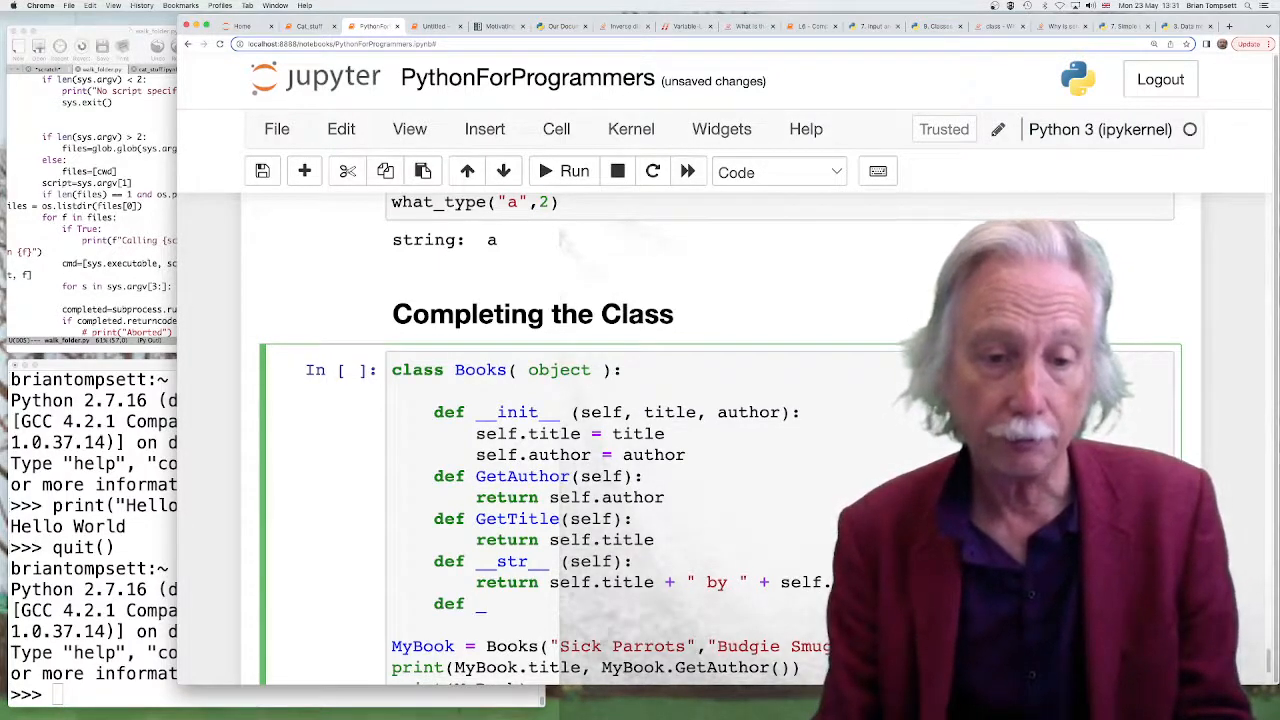
{"action": "type", "text": "mul__"}
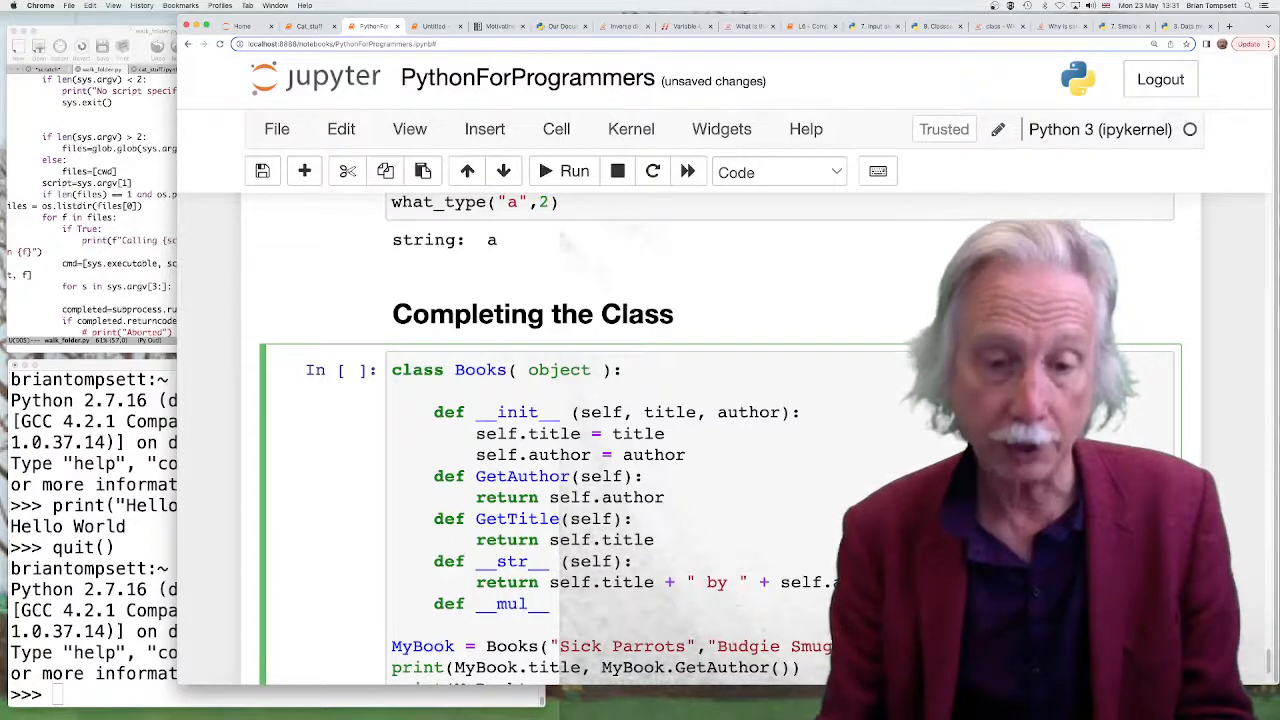
{"action": "type", "text": " ("}
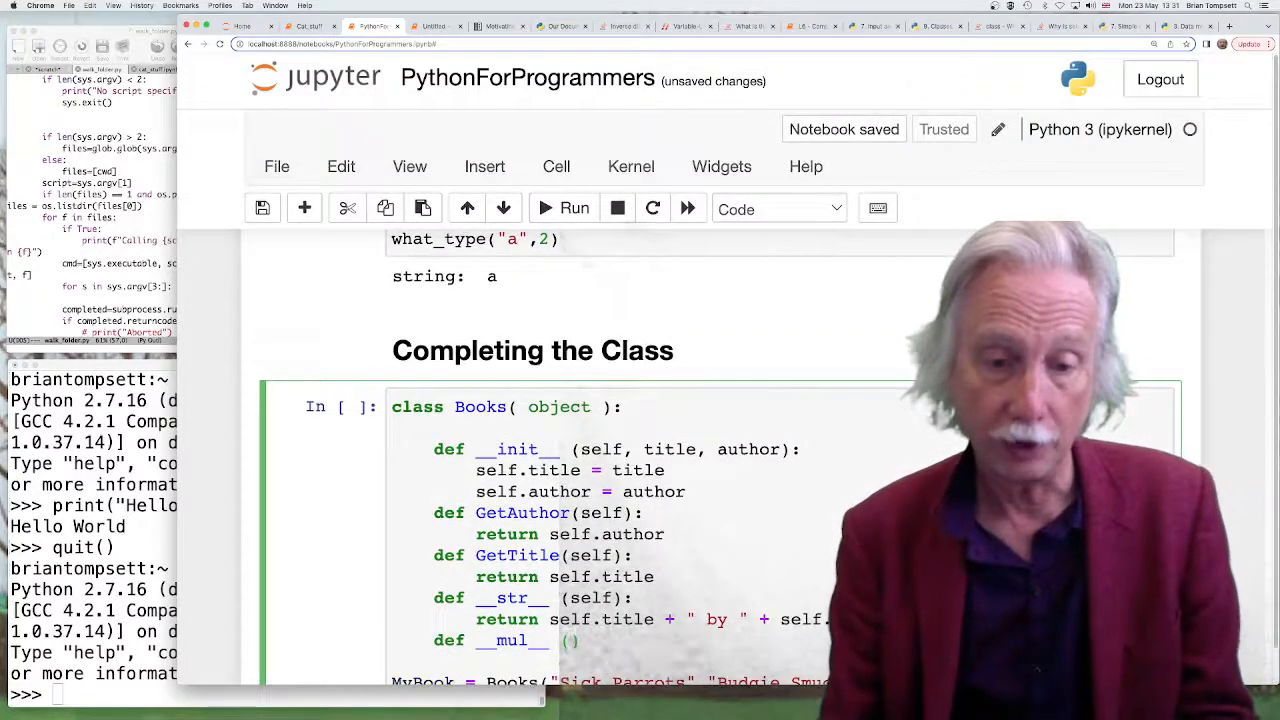
{"action": "type", "text": "self,"}
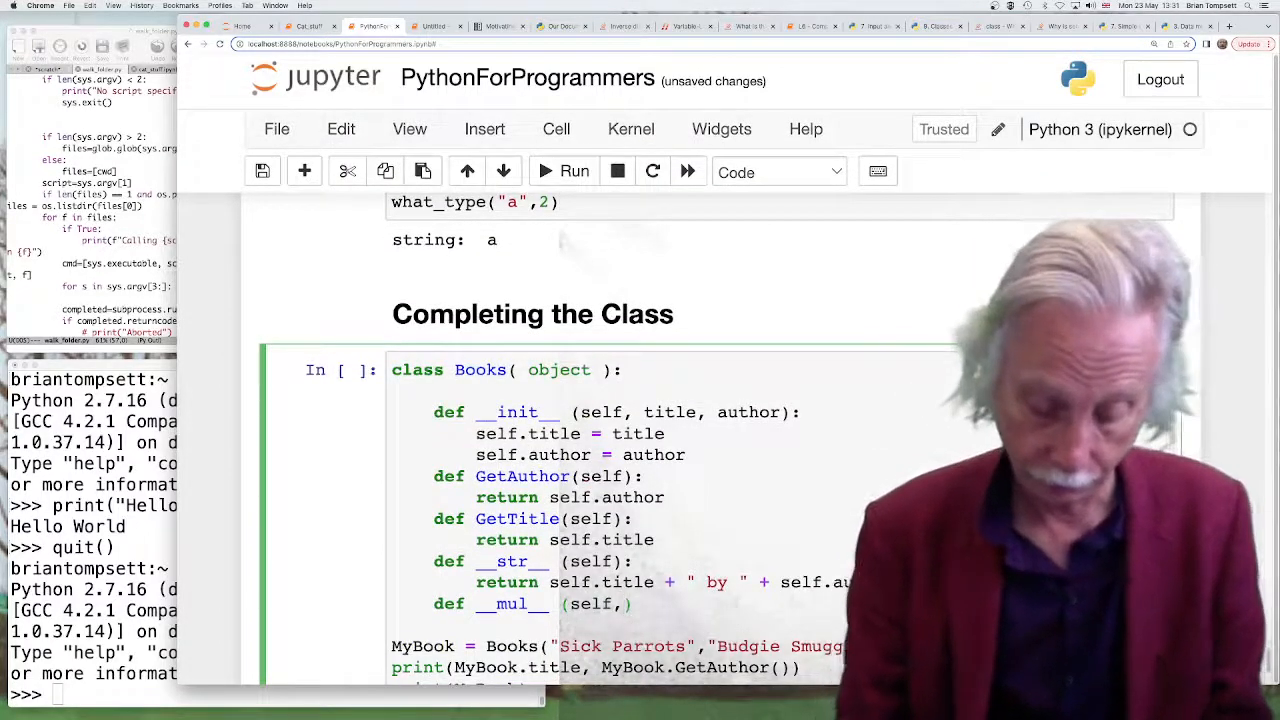
{"action": "type", "text": "edition"}
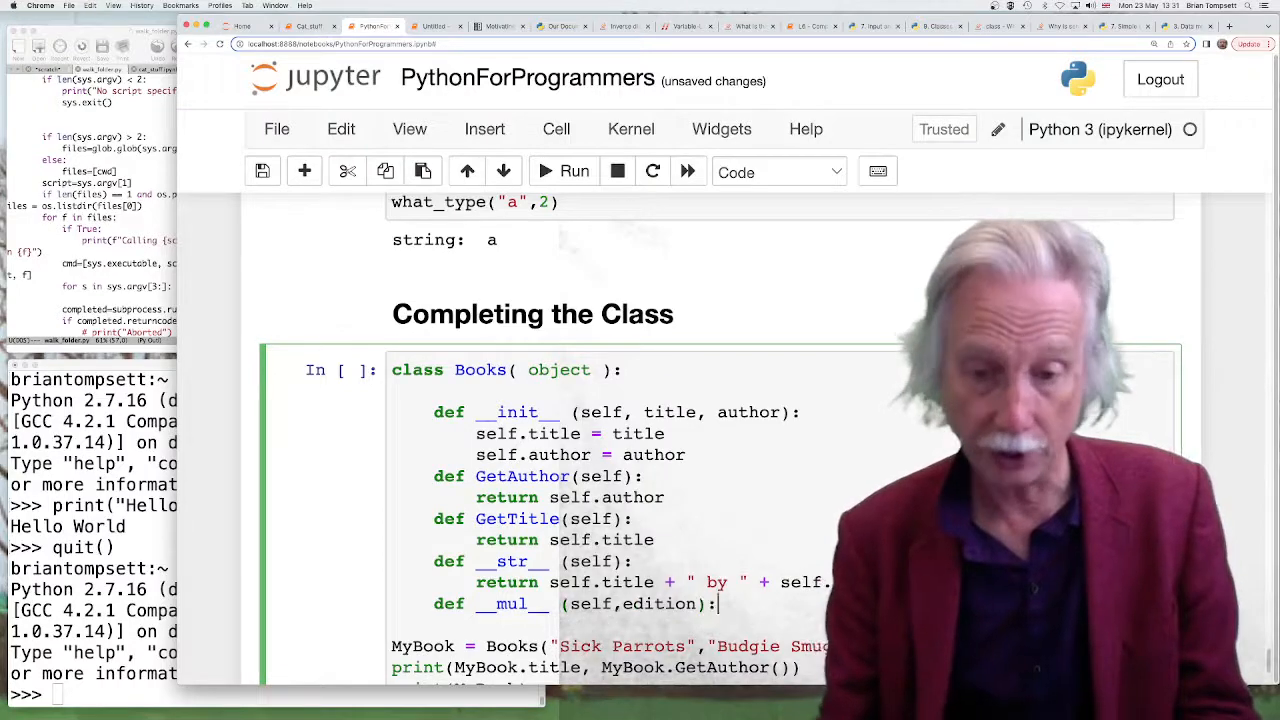
- Write __mul__(self, edition) appending f" ({edition})" to the title and returning self
{"action": "key", "text": "Return"}
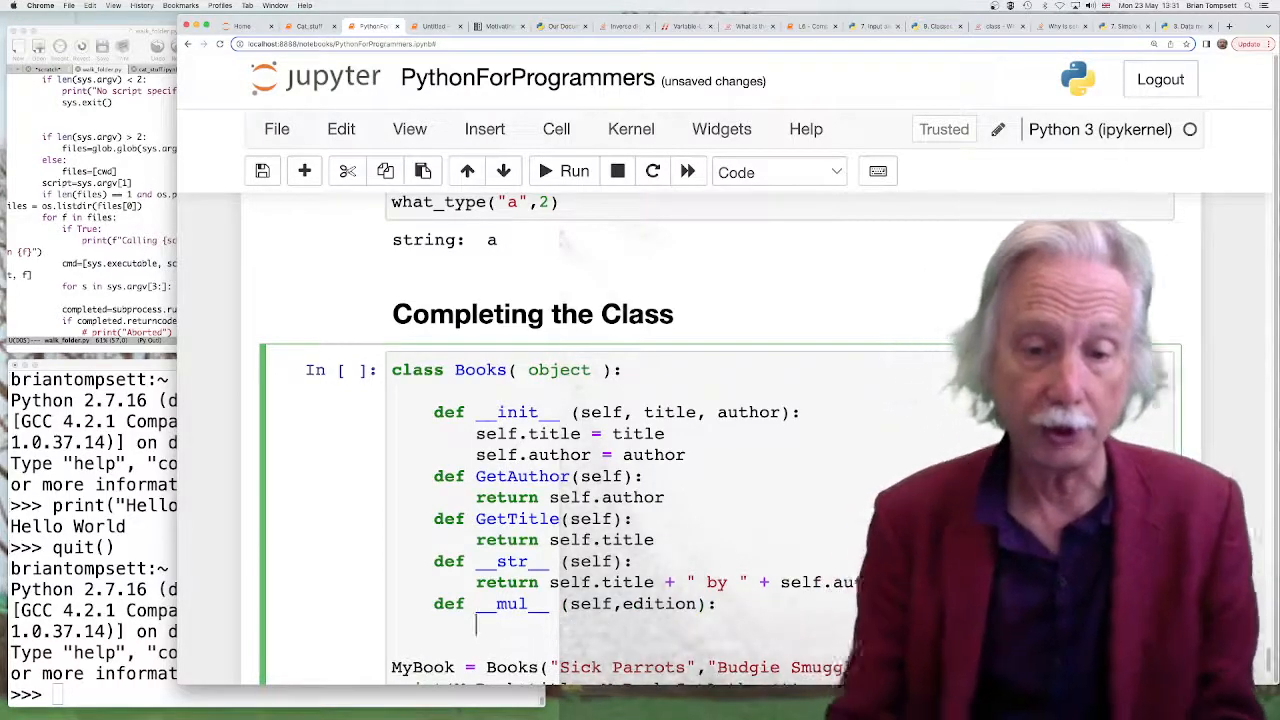
{"action": "type", "text": "r"}
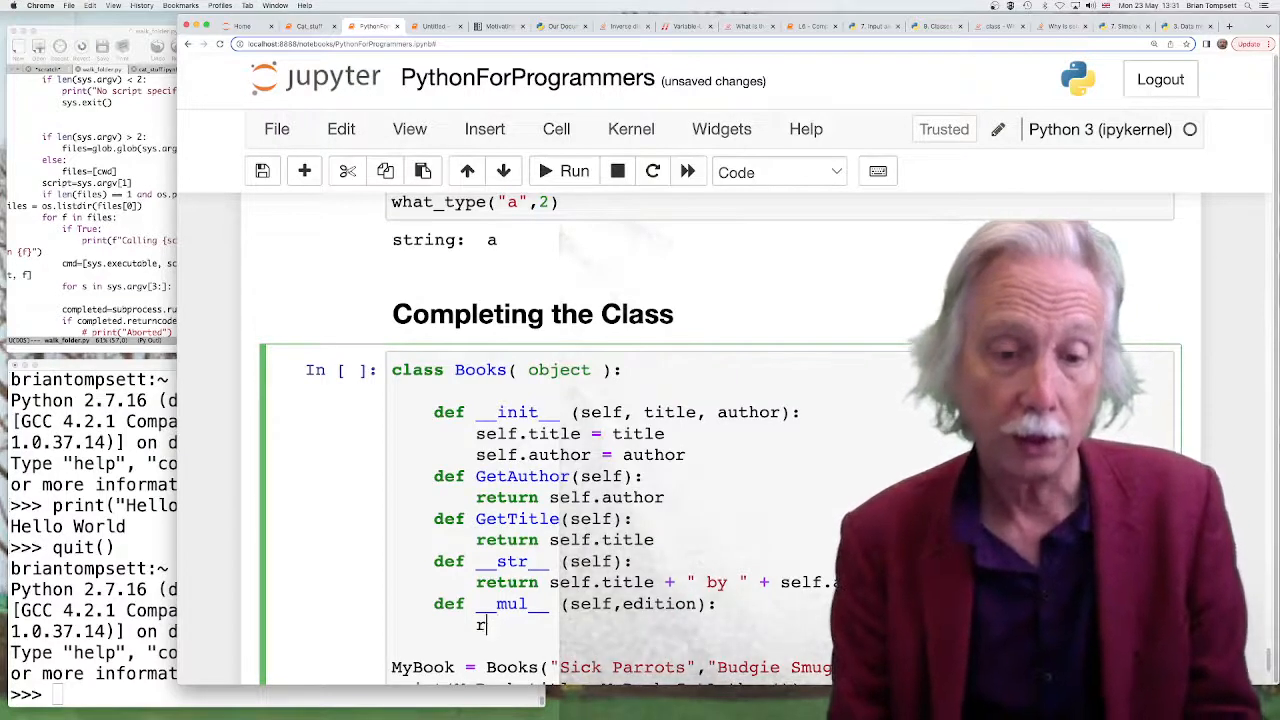
{"action": "type", "text": "eelft"}
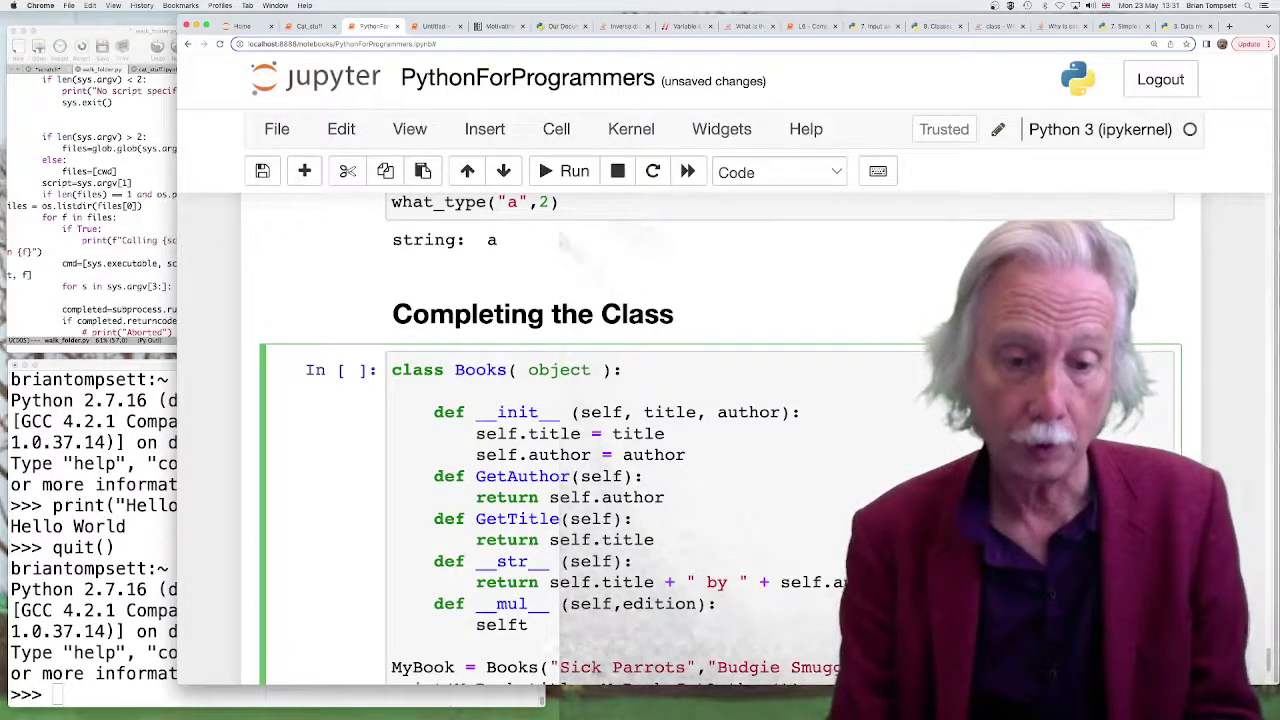
{"action": "key", "text": "BackSpace"}
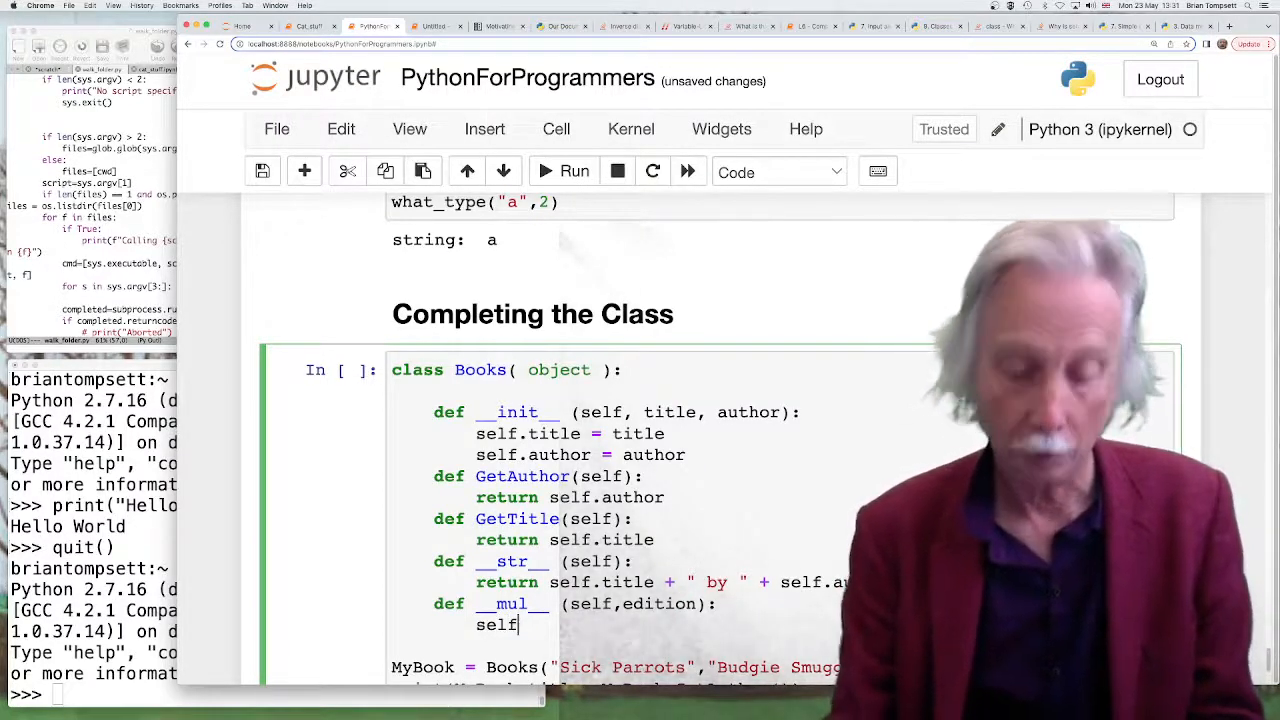
{"action": "type", "text": "title +="}
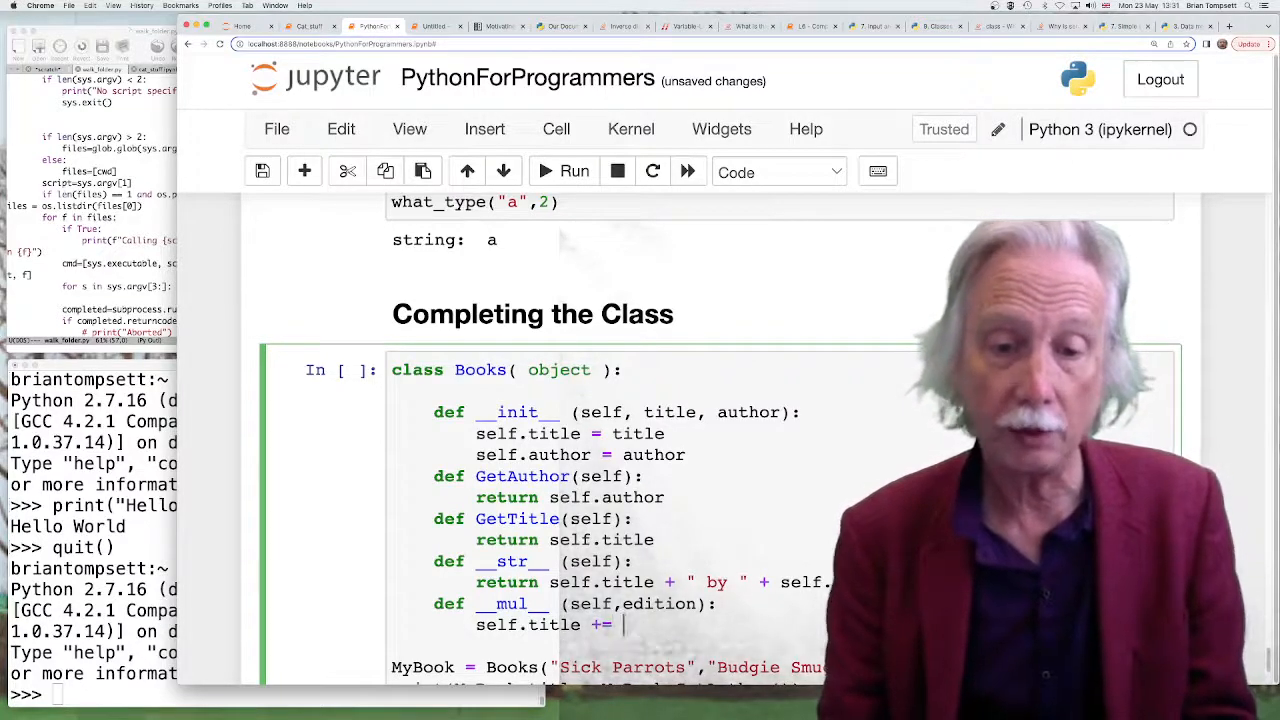
{"action": "type", "text": "@"}
{"action": "key", "text": "BackSpace"}
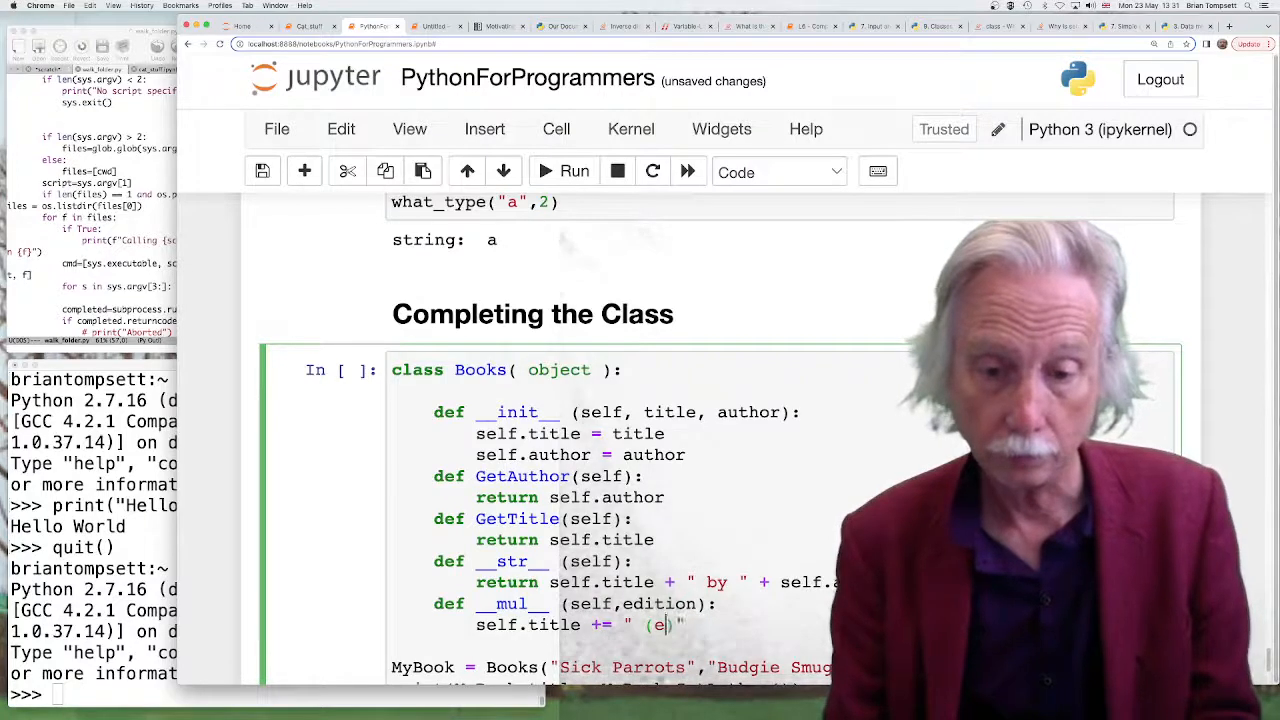
{"action": "type", "text": "ition"}
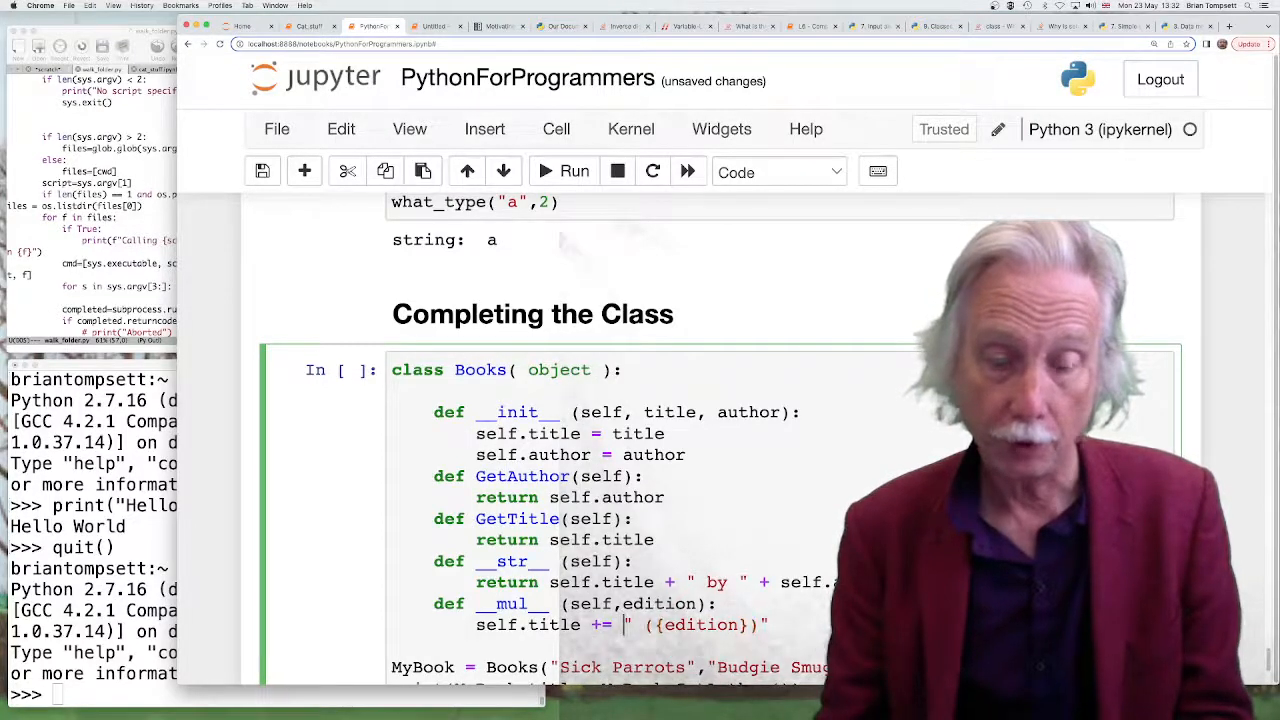
{"action": "type", "text": "f"}
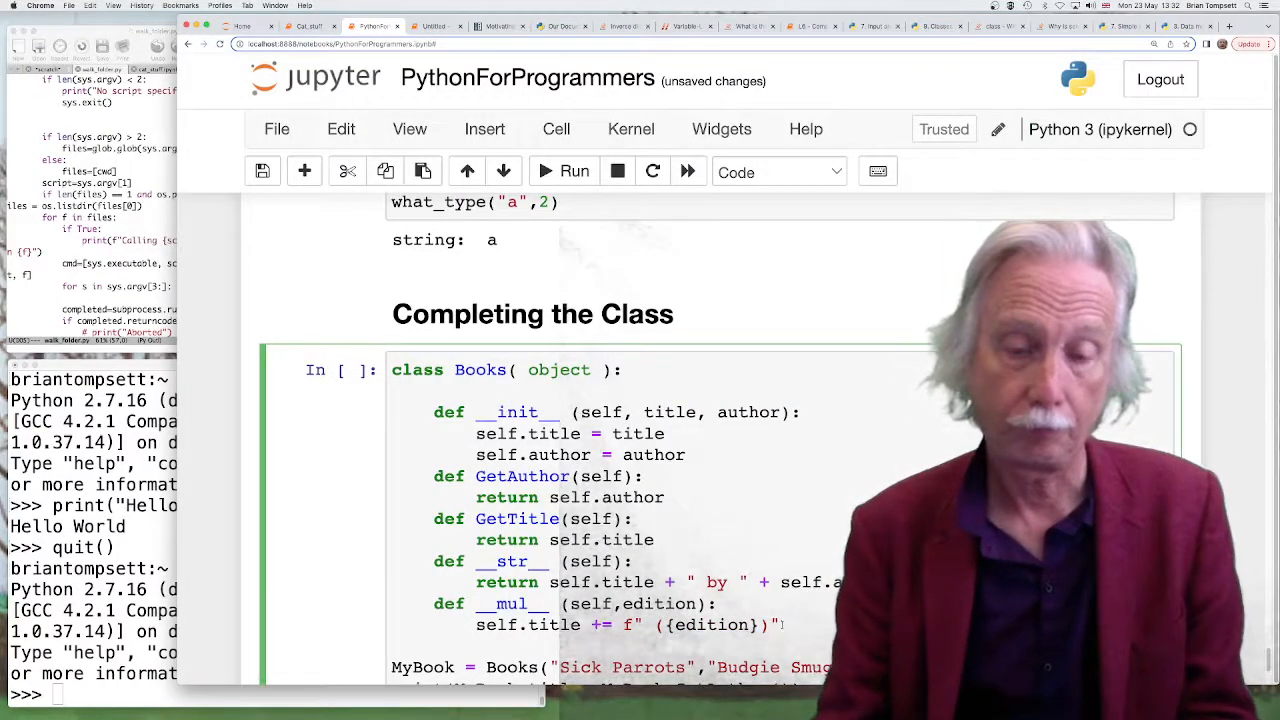
{"action": "key", "text": "Return"}
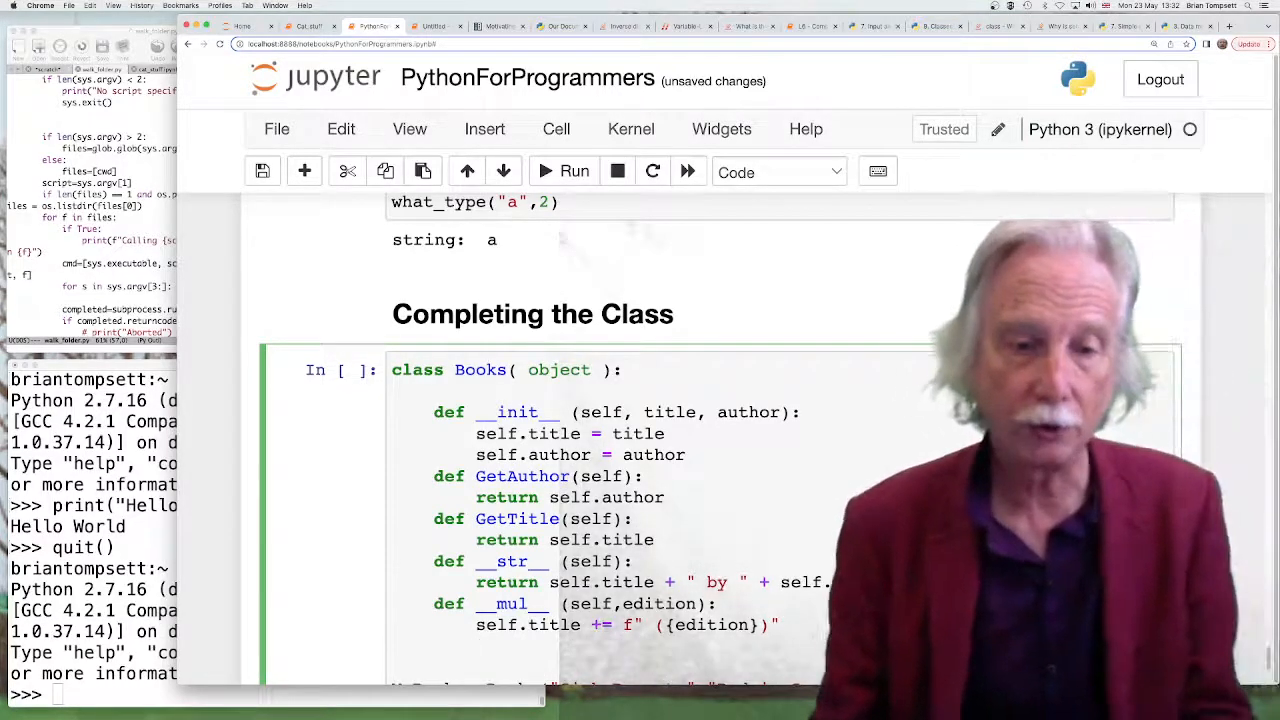
{"action": "type", "text": "return self"}
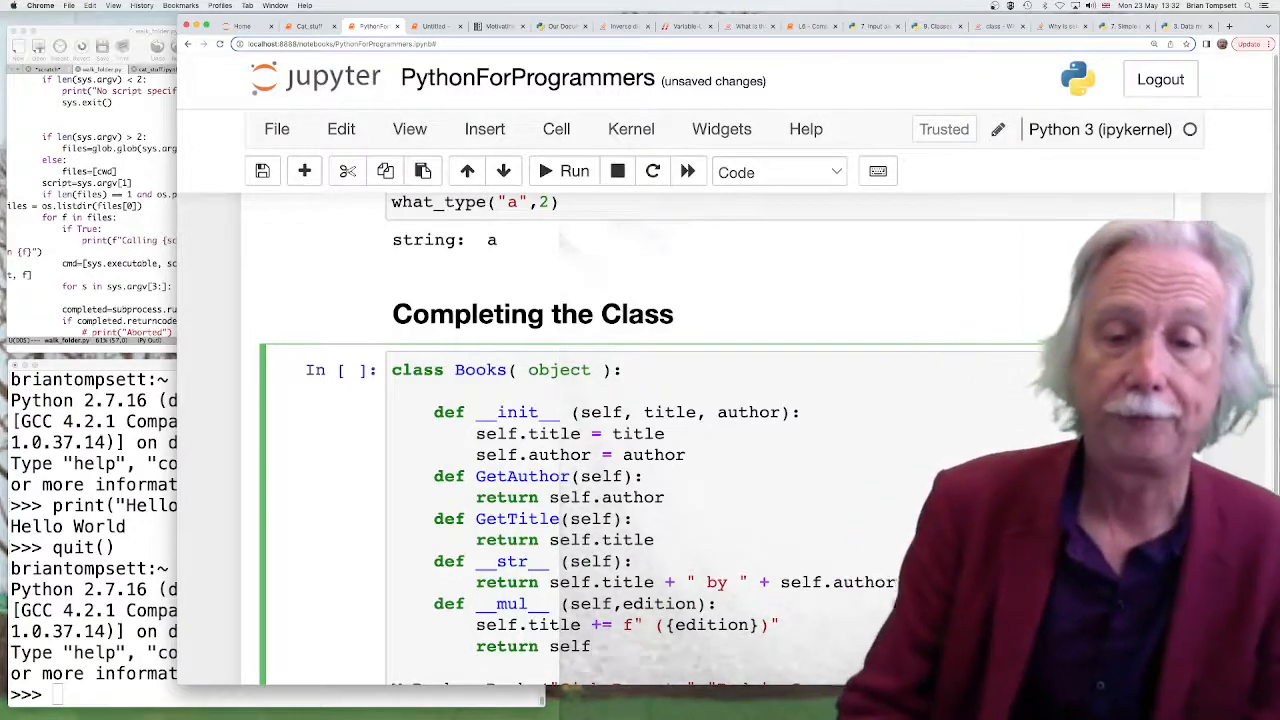
{"action": "scroll", "coordinate": [720, 440], "scroll_direction": "down", "scroll_amount": 2}
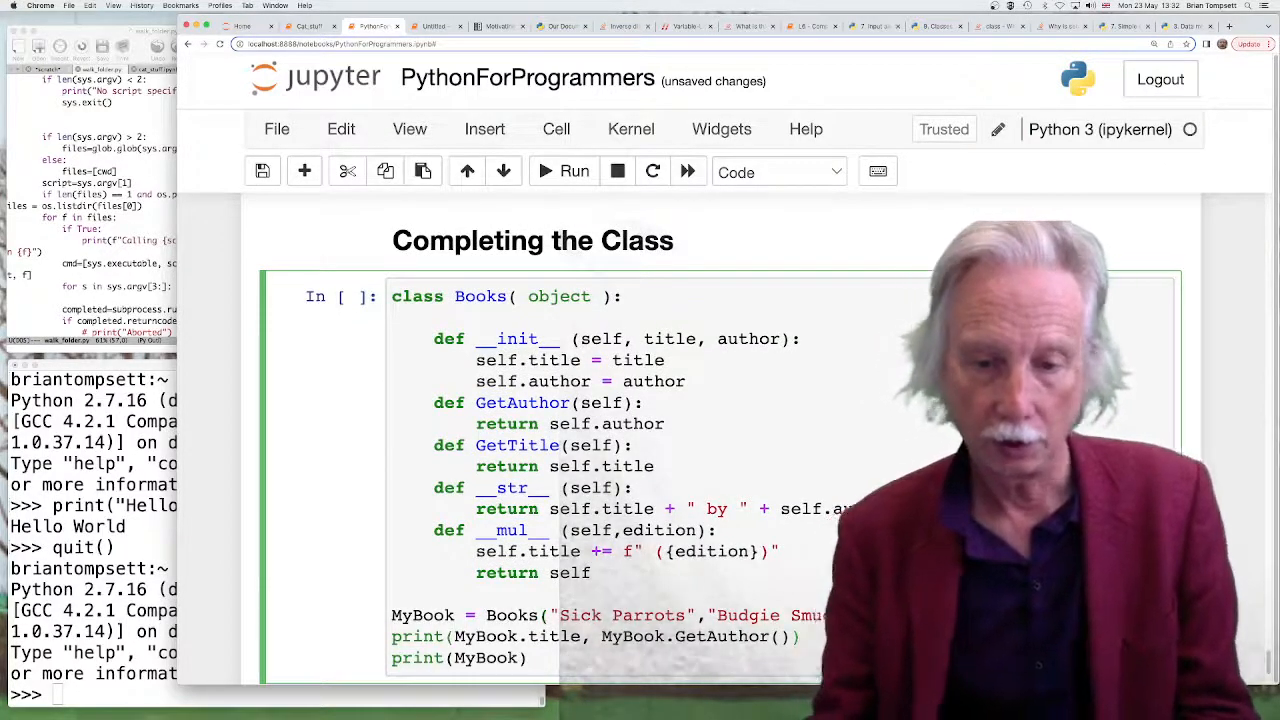
- Add print(MyBook * 2), fix MyBooks to MyBook, drop the last print line and run the cell
{"action": "key", "text": "Return"}
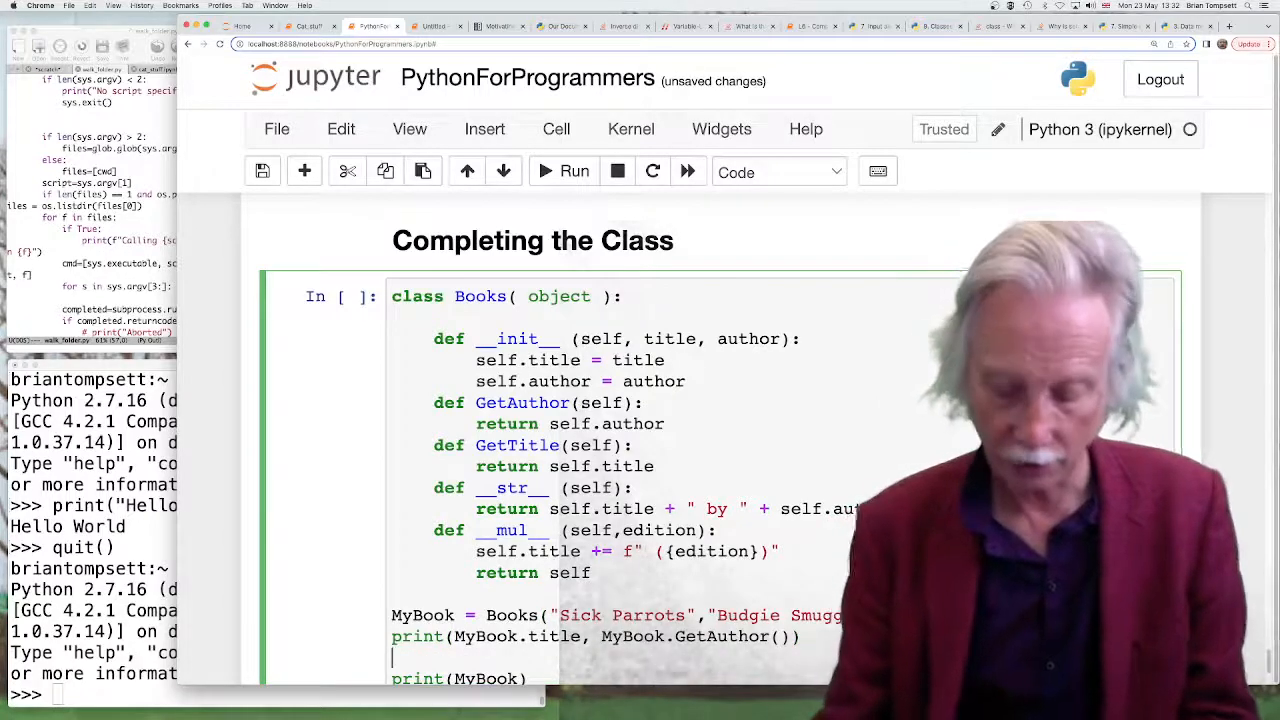
{"action": "type", "text": "print("}
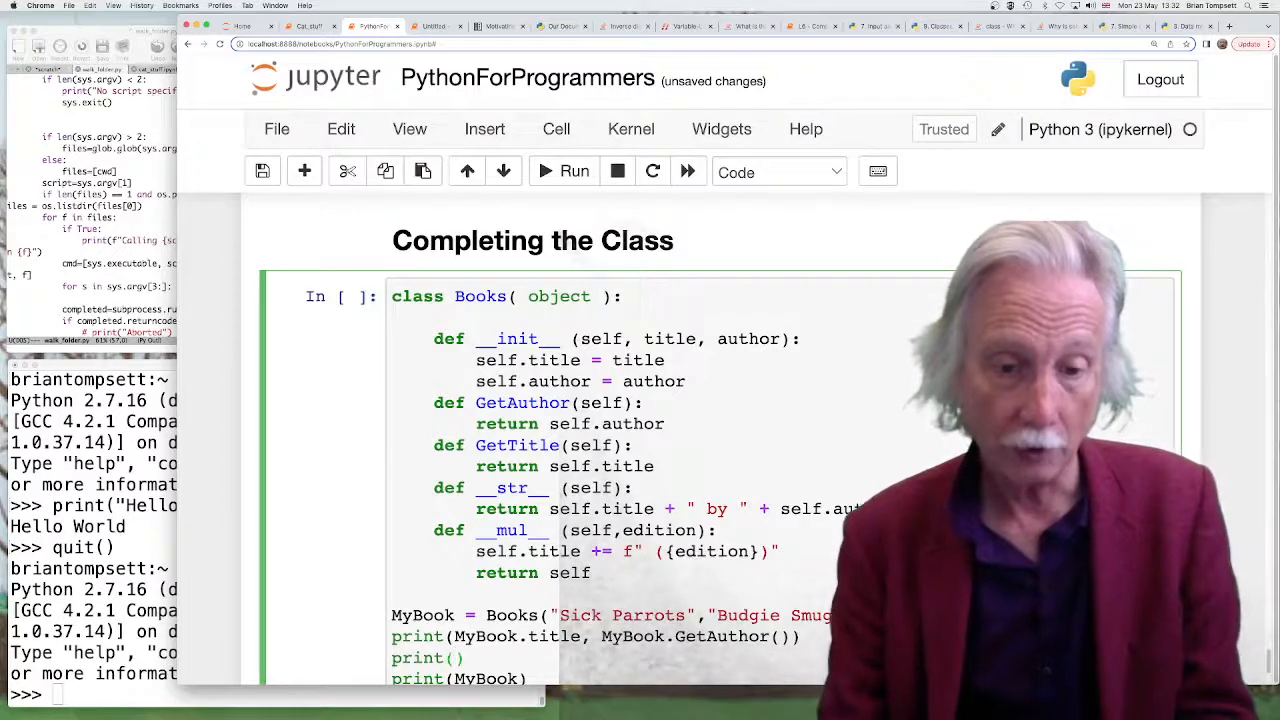
{"action": "type", "text": "My"}
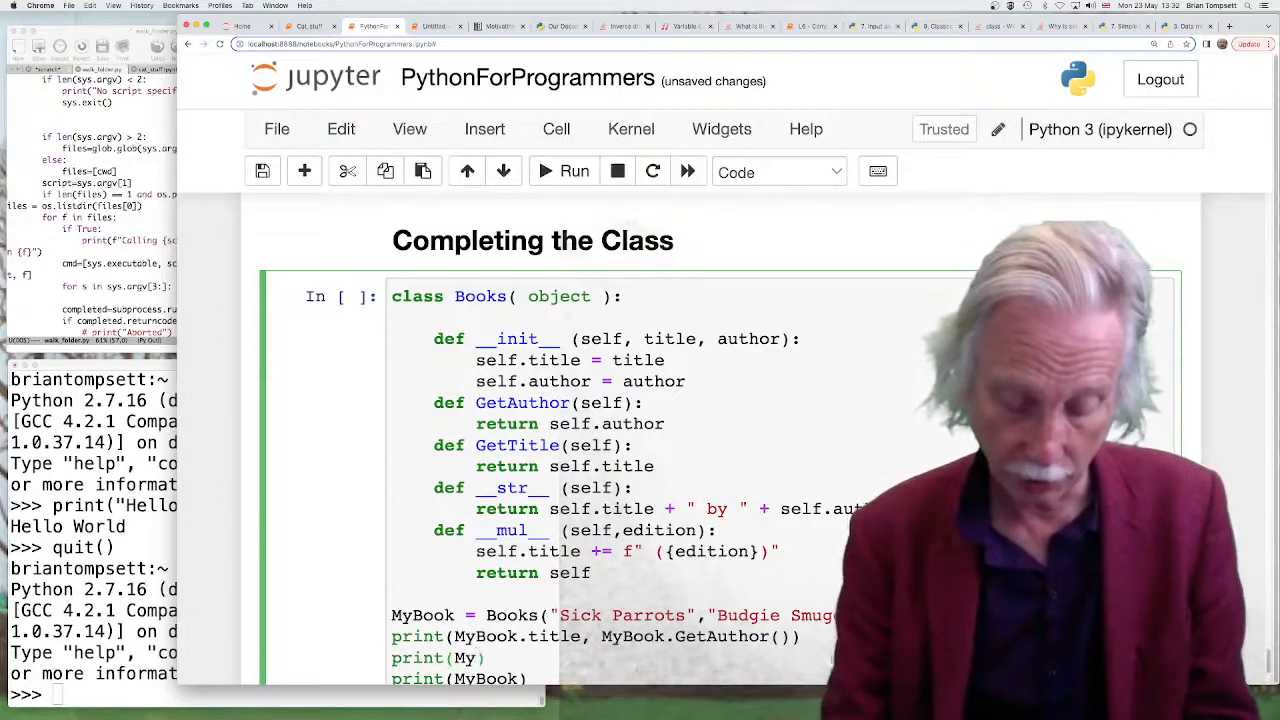
{"action": "type", "text": "B"}
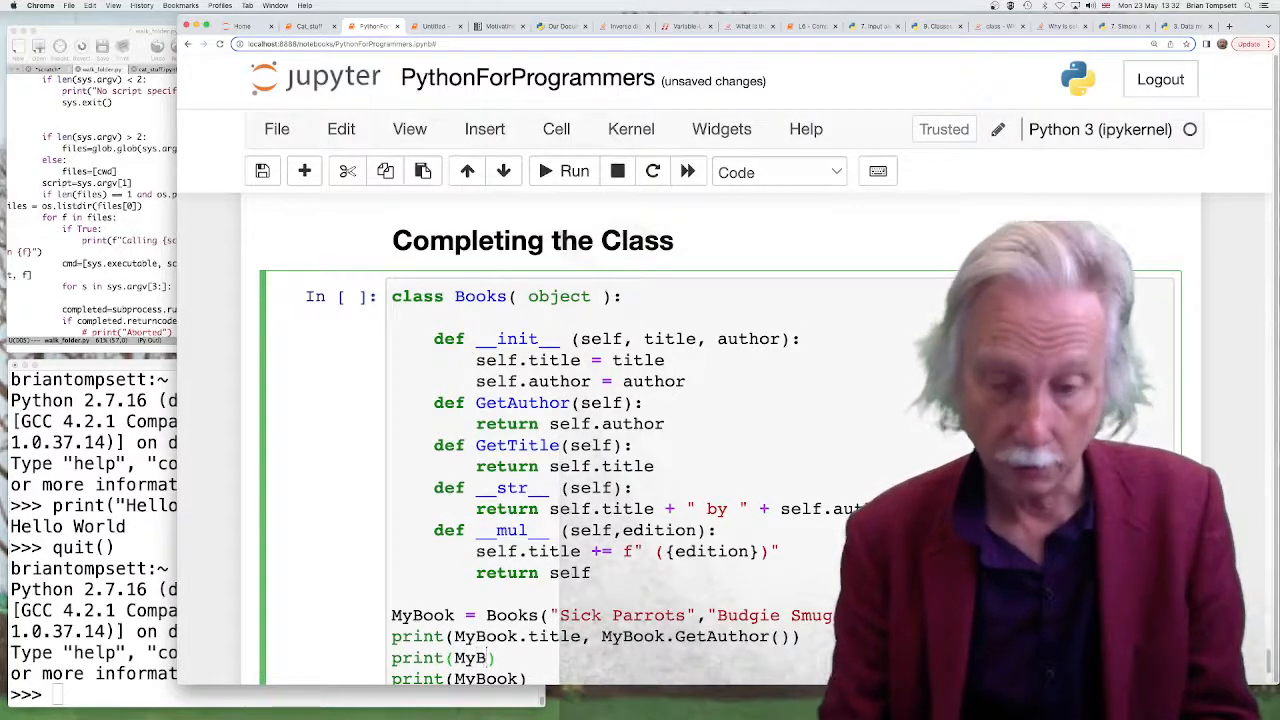
{"action": "type", "text": "ooks"}
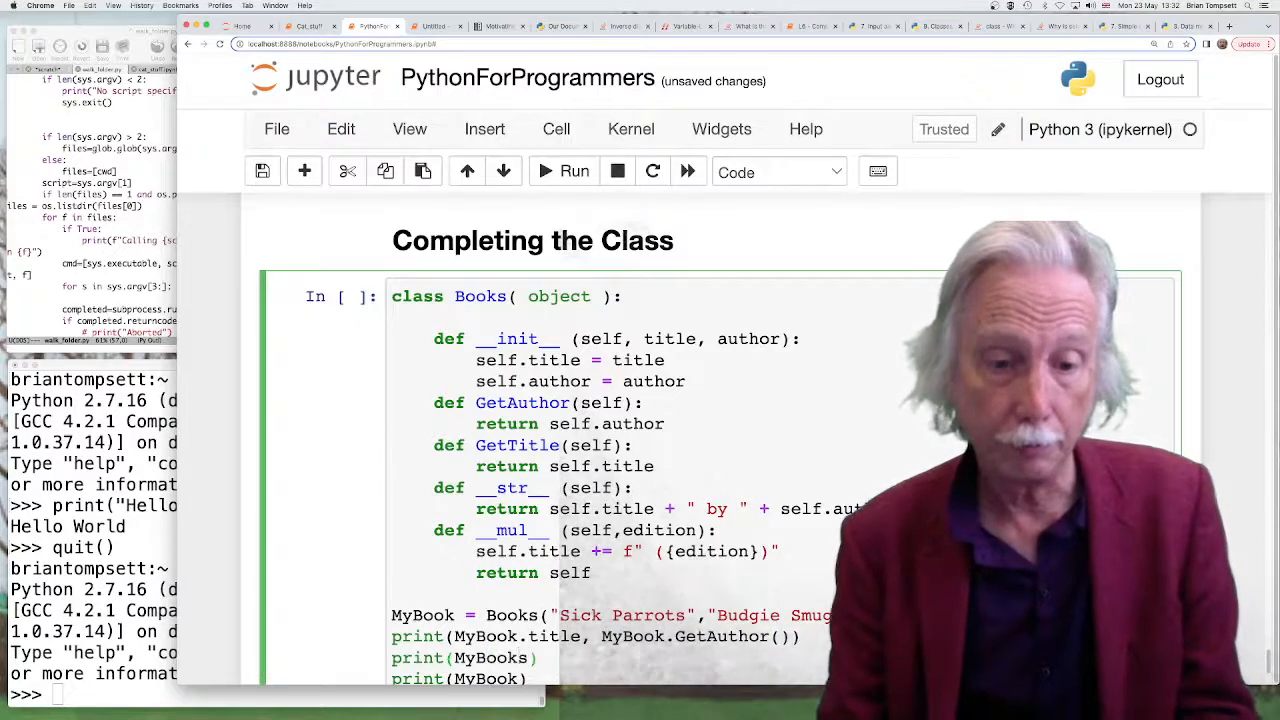
{"action": "key", "text": "BackSpace"}
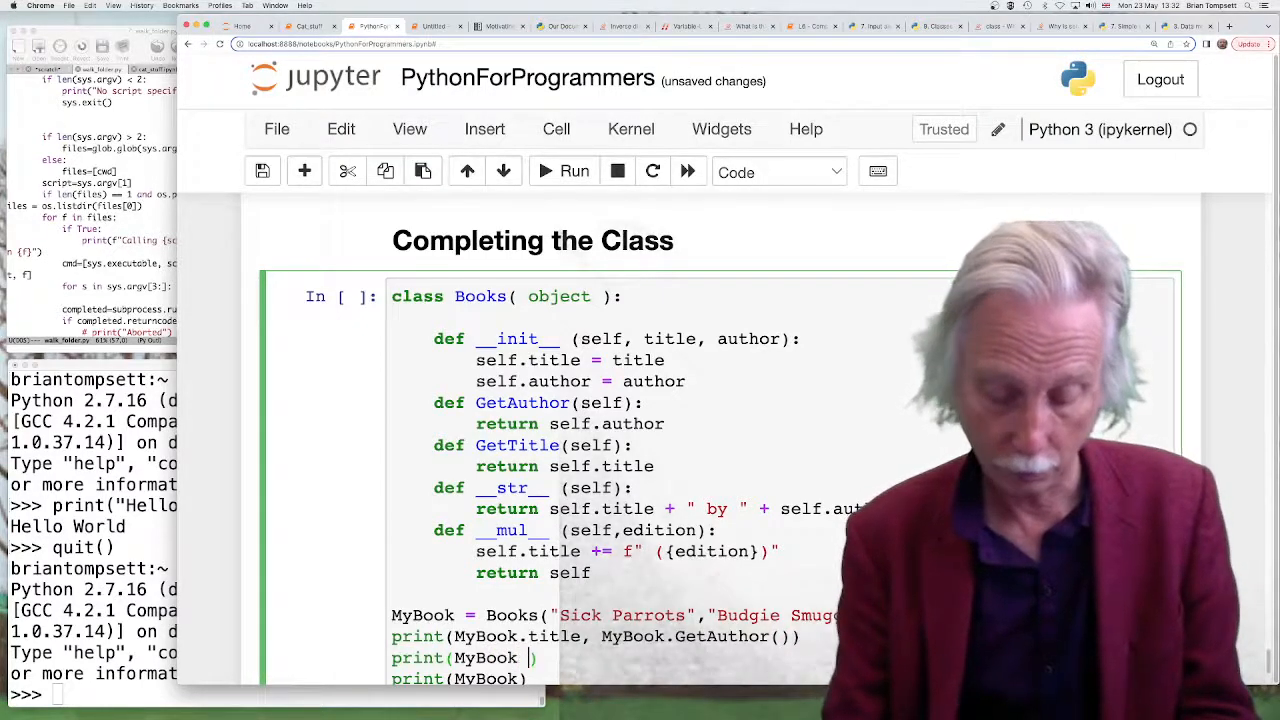
{"action": "type", "text": "* 2"}
{"action": "scroll", "coordinate": [585, 600], "scroll_direction": "down", "scroll_amount": 3}
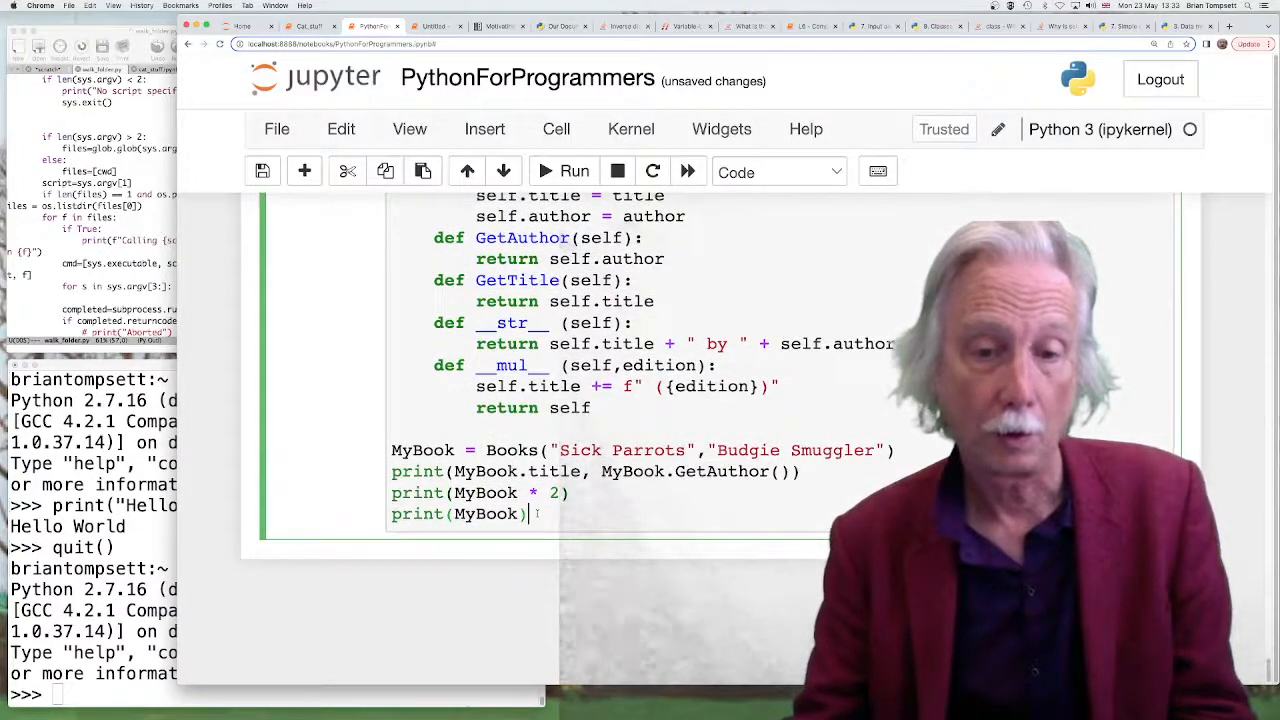
{"action": "left_click_drag", "start_coordinate": [537, 513], "coordinate": [392, 513]}
{"action": "key", "text": "BackSpace"}
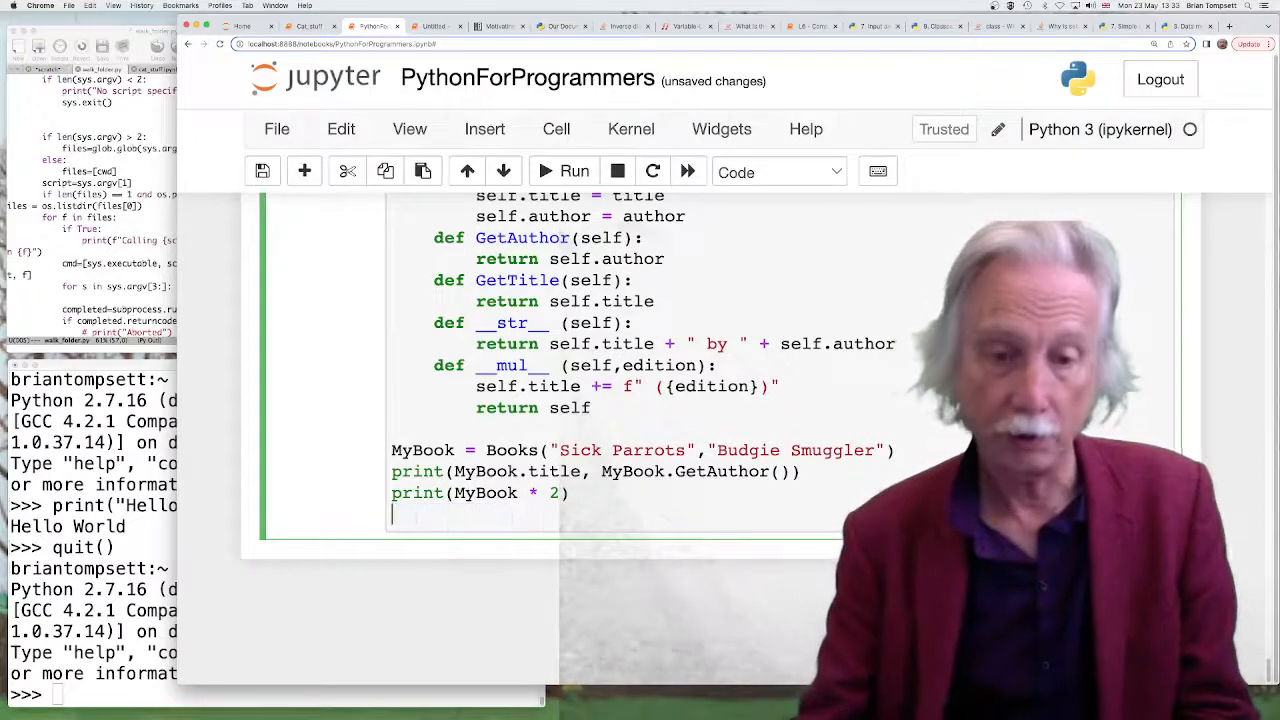
{"action": "left_click", "coordinate": [575, 172]}
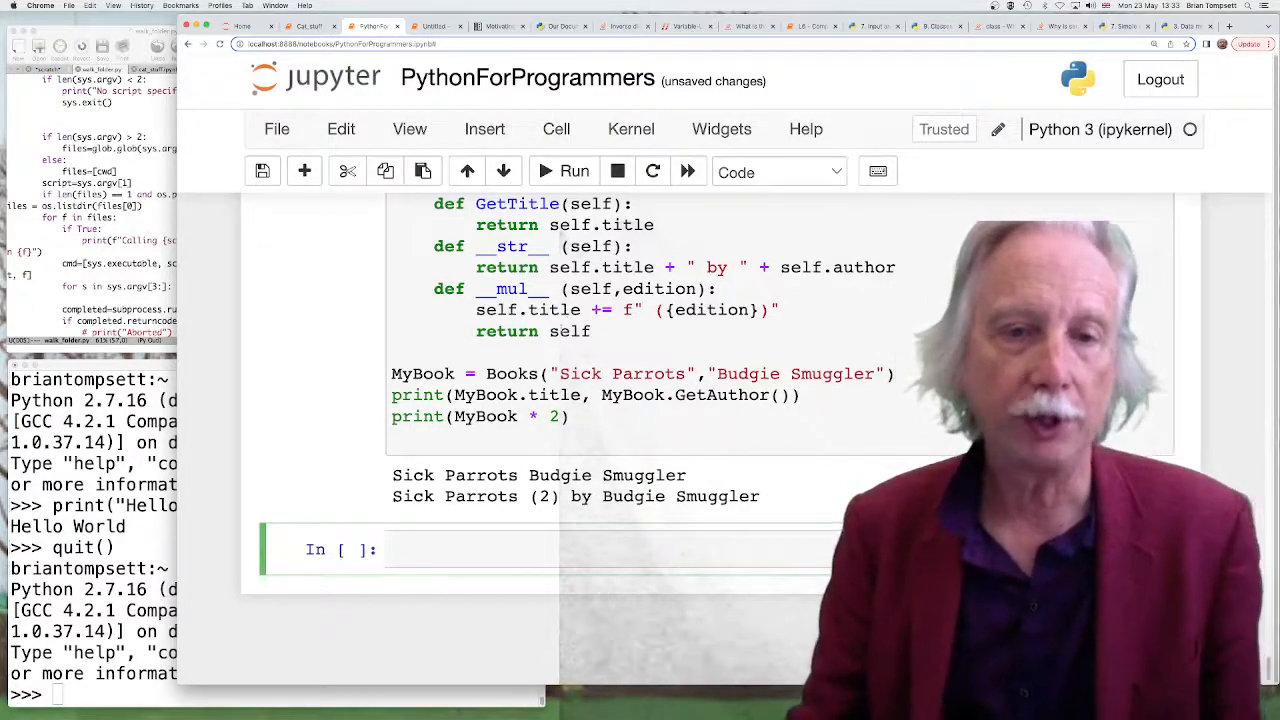
- Resume editing below return self to begin another double-underscore method
{"action": "left_click", "coordinate": [450, 350]}
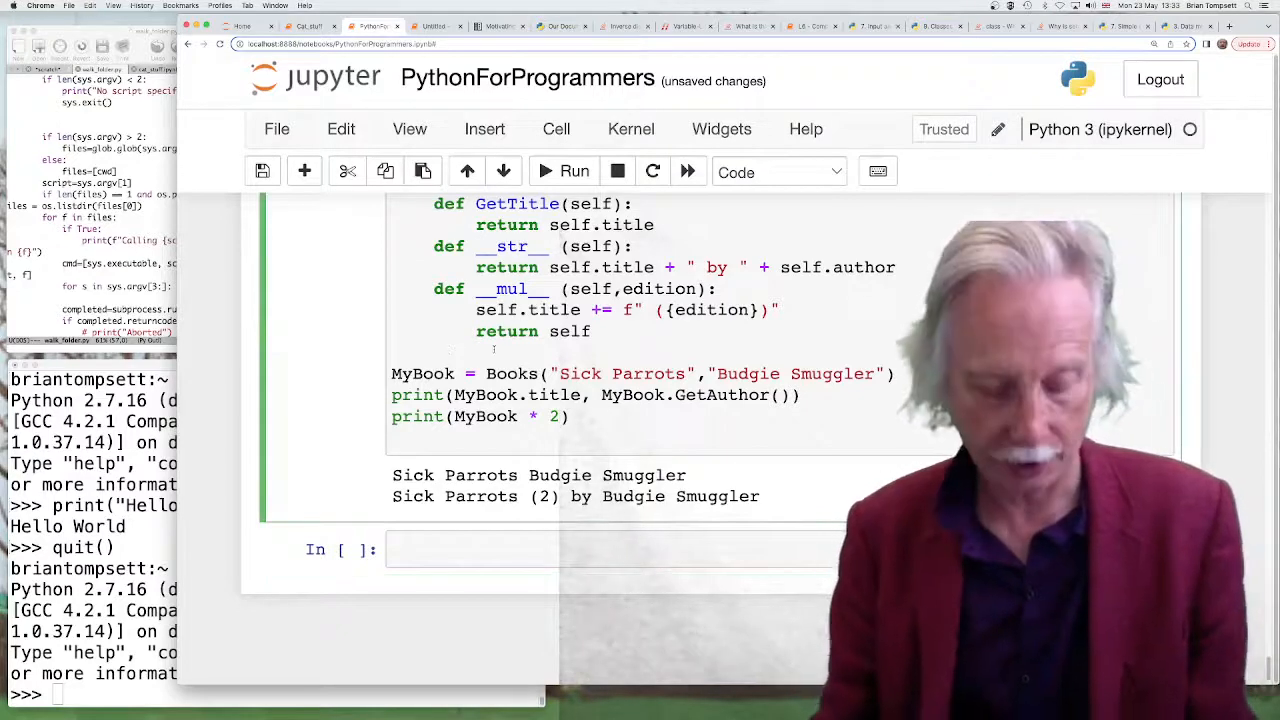
{"action": "type", "text": "def "}
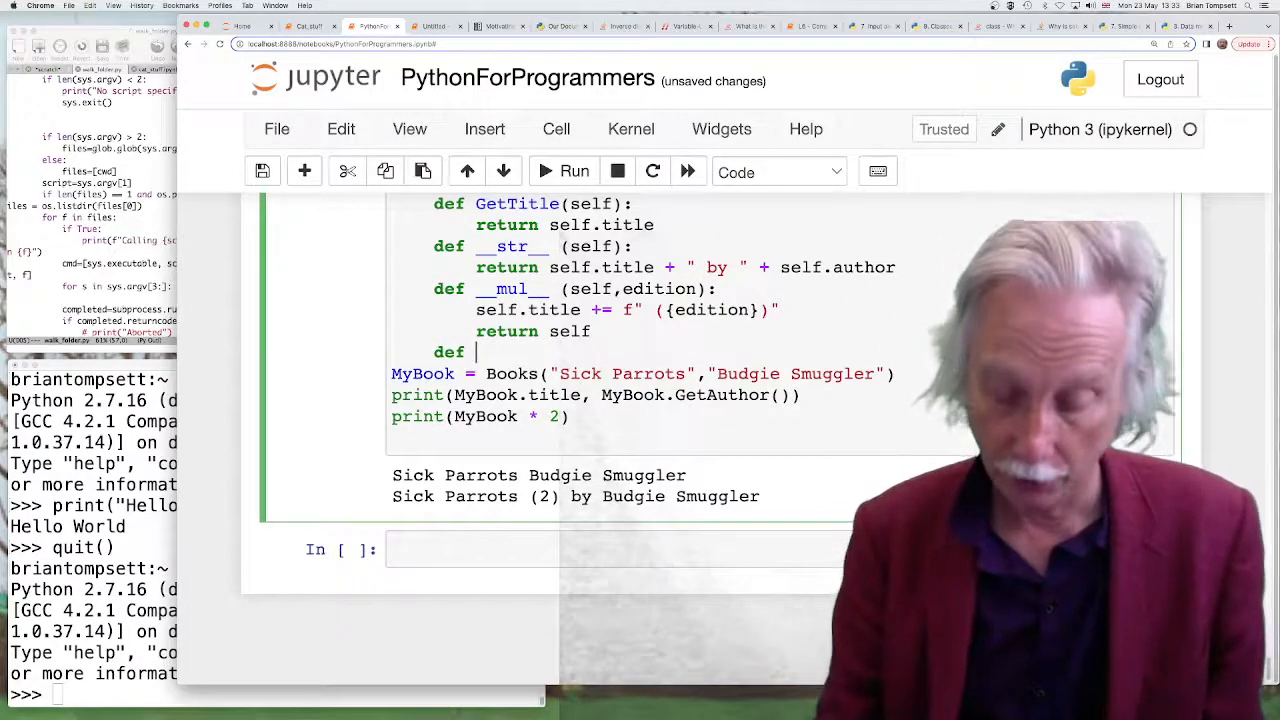
{"action": "type", "text": "__"}
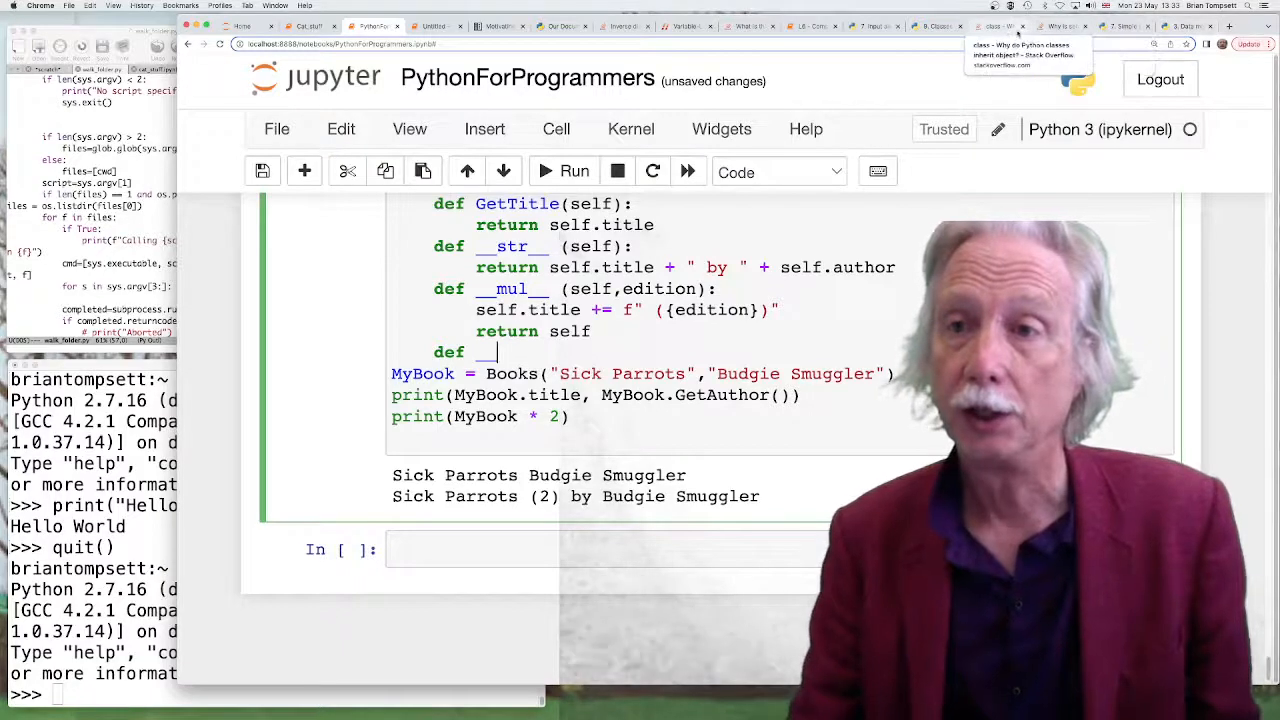
- Switch to the Python data model docs and view the rich comparison methods
{"action": "left_click", "coordinate": [1190, 28]}
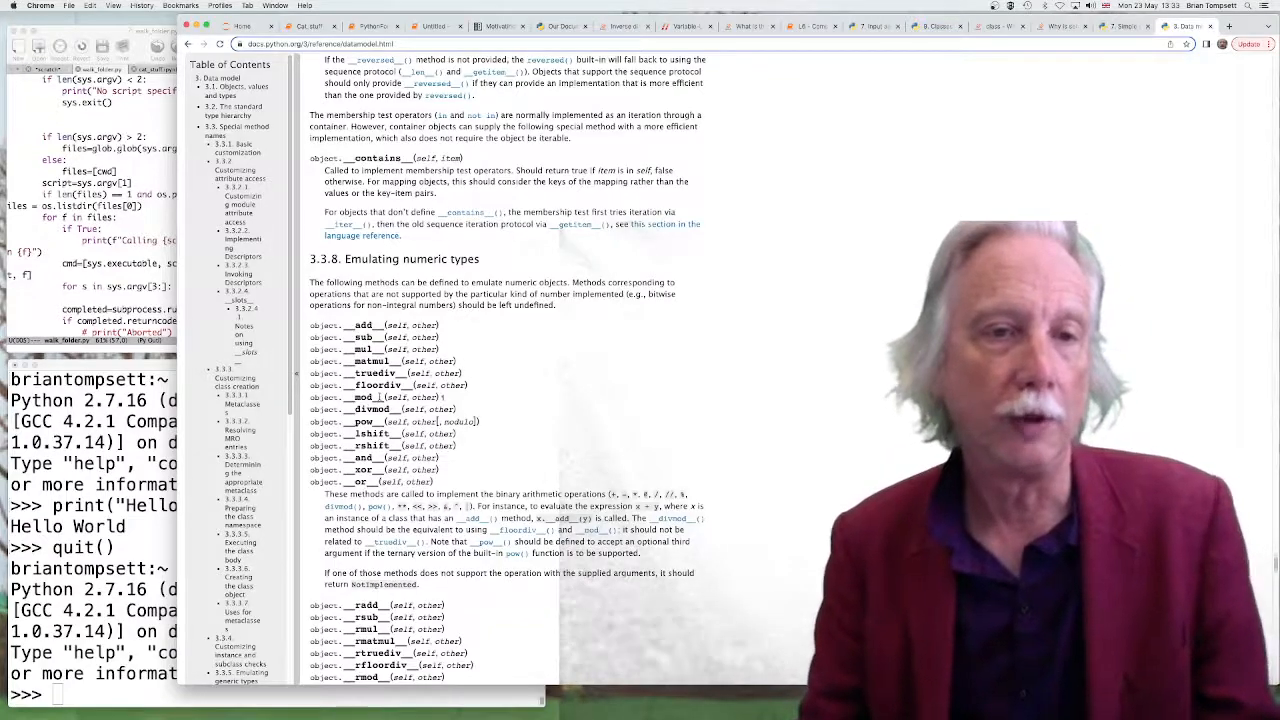
{"action": "scroll", "coordinate": [702, 397], "scroll_direction": "up", "scroll_amount": 5}
{"action": "scroll", "coordinate": [702, 397], "scroll_direction": "up", "scroll_amount": 5}
{"action": "scroll", "coordinate": [690, 397], "scroll_direction": "up", "scroll_amount": 5}
{"action": "scroll", "coordinate": [640, 395], "scroll_direction": "up", "scroll_amount": 3}
{"action": "scroll", "coordinate": [578, 393], "scroll_direction": "up", "scroll_amount": 3}
{"action": "scroll", "coordinate": [578, 394], "scroll_direction": "up", "scroll_amount": 1}
{"action": "scroll", "coordinate": [578, 394], "scroll_direction": "up", "scroll_amount": 5}
{"action": "scroll", "coordinate": [577, 395], "scroll_direction": "up", "scroll_amount": 5}
{"action": "scroll", "coordinate": [576, 397], "scroll_direction": "up", "scroll_amount": 5}
{"action": "scroll", "coordinate": [576, 397], "scroll_direction": "up", "scroll_amount": 5}
{"action": "scroll", "coordinate": [576, 396], "scroll_direction": "up", "scroll_amount": 5}
{"action": "scroll", "coordinate": [576, 395], "scroll_direction": "up", "scroll_amount": 5}
{"action": "scroll", "coordinate": [576, 395], "scroll_direction": "up", "scroll_amount": 5}
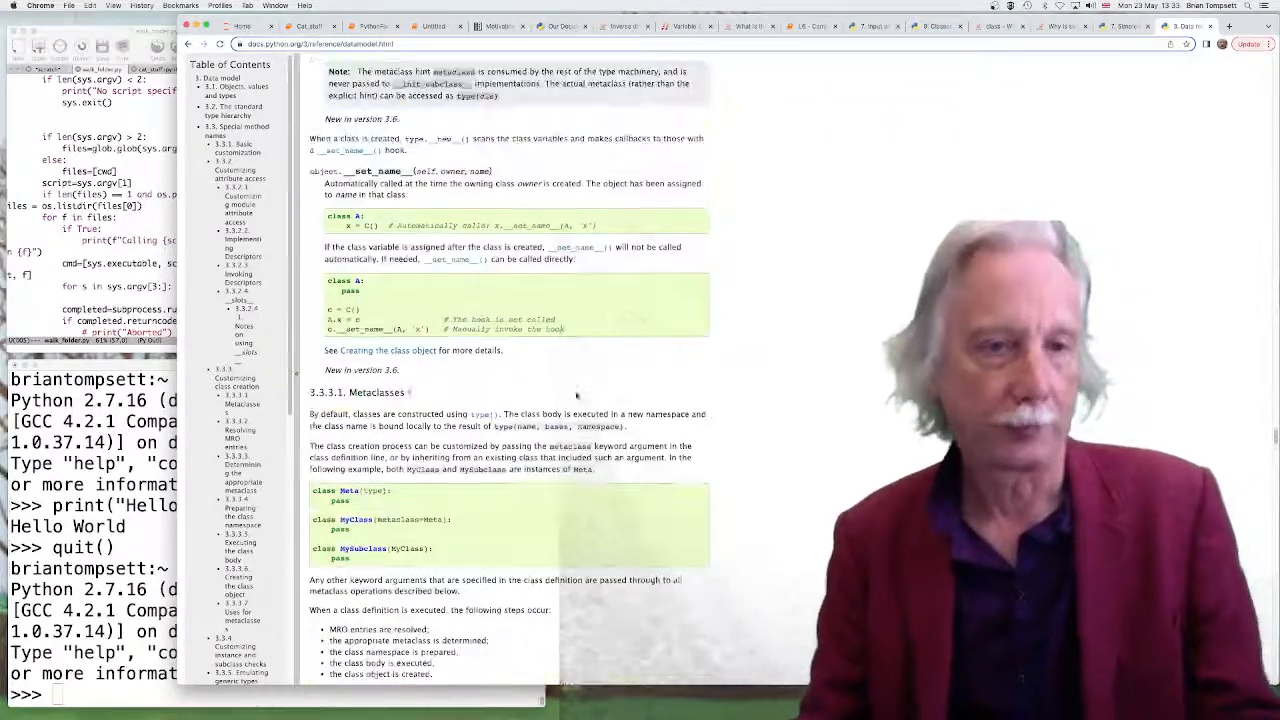
{"action": "scroll", "coordinate": [576, 396], "scroll_direction": "up", "scroll_amount": 5}
{"action": "scroll", "coordinate": [576, 397], "scroll_direction": "up", "scroll_amount": 3}
{"action": "scroll", "coordinate": [576, 395], "scroll_direction": "up", "scroll_amount": 3}
{"action": "scroll", "coordinate": [576, 396], "scroll_direction": "up", "scroll_amount": 3}
{"action": "scroll", "coordinate": [576, 396], "scroll_direction": "up", "scroll_amount": 3}
{"action": "scroll", "coordinate": [576, 397], "scroll_direction": "up", "scroll_amount": 3}
{"action": "scroll", "coordinate": [576, 397], "scroll_direction": "up", "scroll_amount": 5}
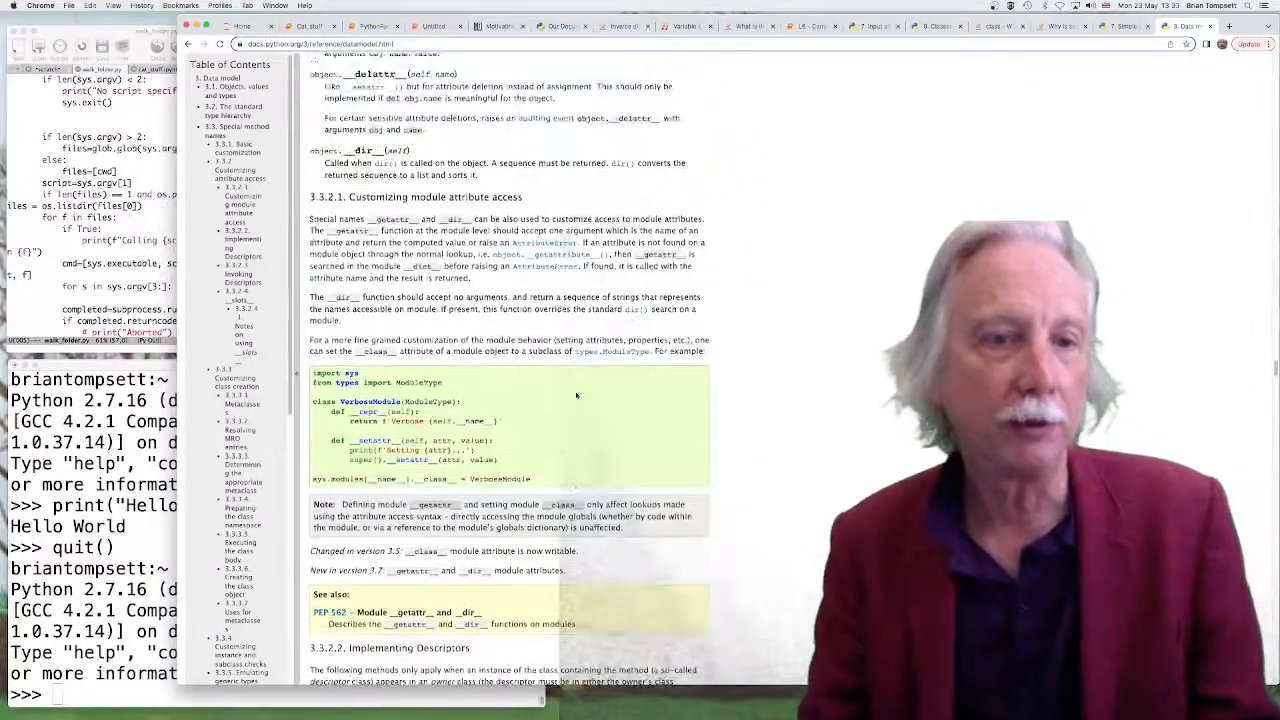
{"action": "scroll", "coordinate": [576, 396], "scroll_direction": "up", "scroll_amount": 2}
{"action": "scroll", "coordinate": [576, 395], "scroll_direction": "up", "scroll_amount": 2}
{"action": "scroll", "coordinate": [576, 395], "scroll_direction": "up", "scroll_amount": 5}
{"action": "scroll", "coordinate": [576, 395], "scroll_direction": "up", "scroll_amount": 3}
{"action": "scroll", "coordinate": [576, 396], "scroll_direction": "up", "scroll_amount": 3}
{"action": "scroll", "coordinate": [576, 396], "scroll_direction": "up", "scroll_amount": 3}
{"action": "scroll", "coordinate": [576, 395], "scroll_direction": "up", "scroll_amount": 5}
{"action": "scroll", "coordinate": [576, 395], "scroll_direction": "up", "scroll_amount": 2}
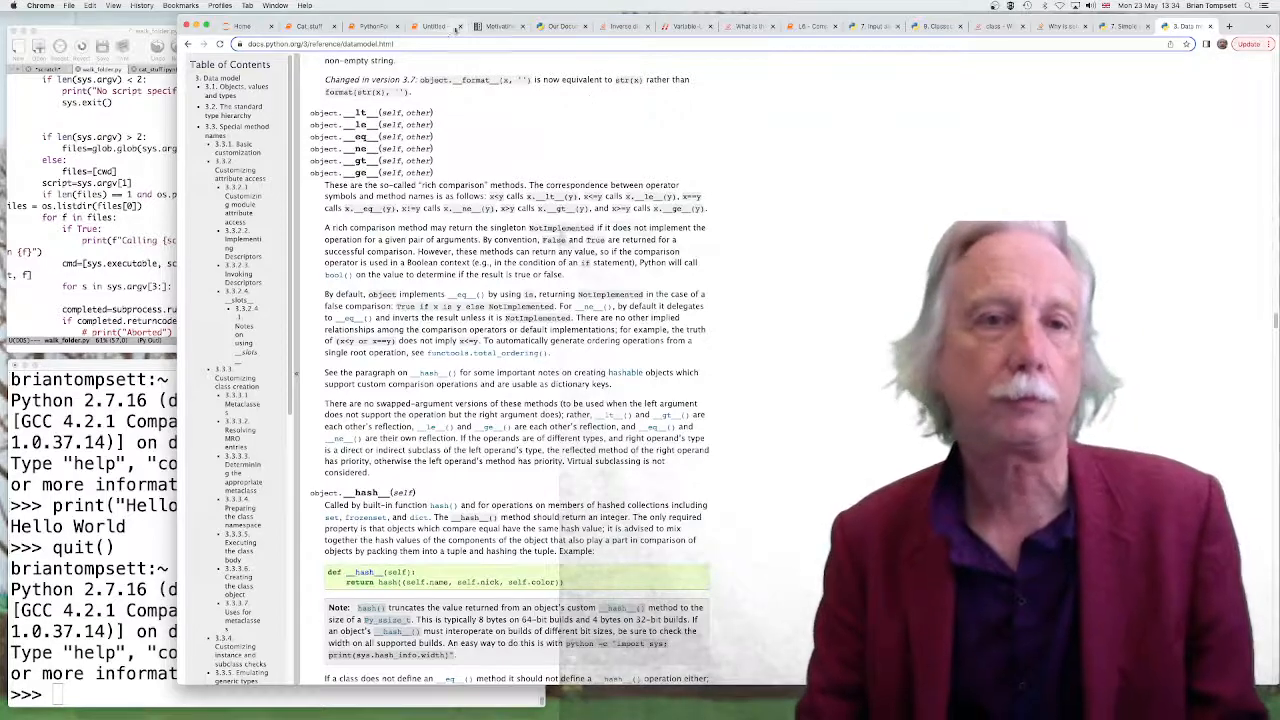
- Back in the notebook, define __eq__ comparing titles and authors, followed by a blank line
{"action": "left_click", "coordinate": [378, 28]}
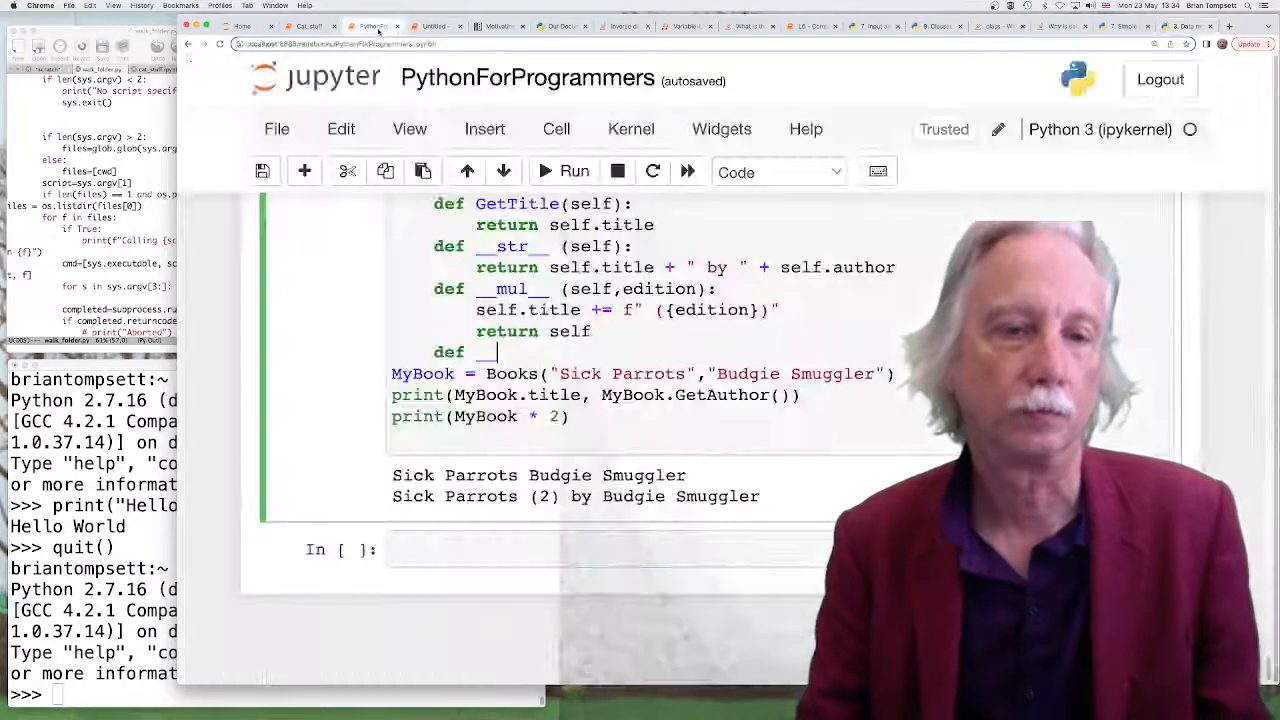
{"action": "type", "text": "E"}
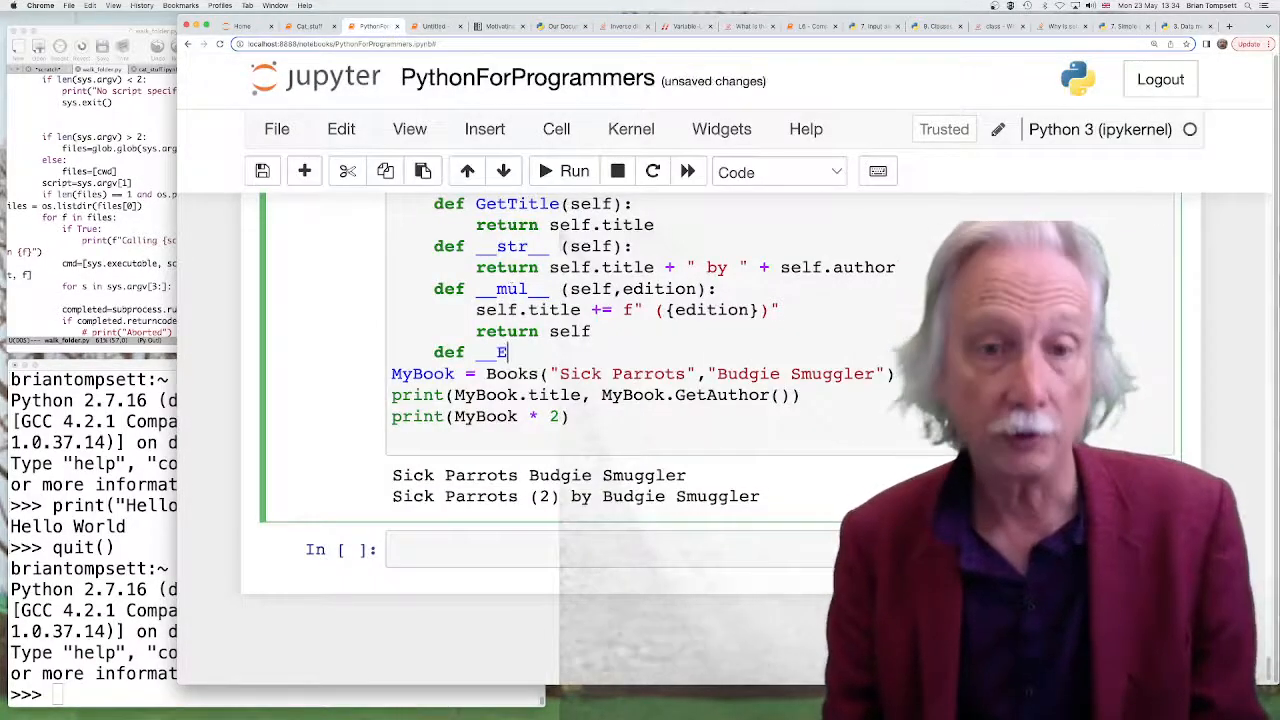
{"action": "key", "text": "BackSpace"}
{"action": "type", "text": "eq__"}
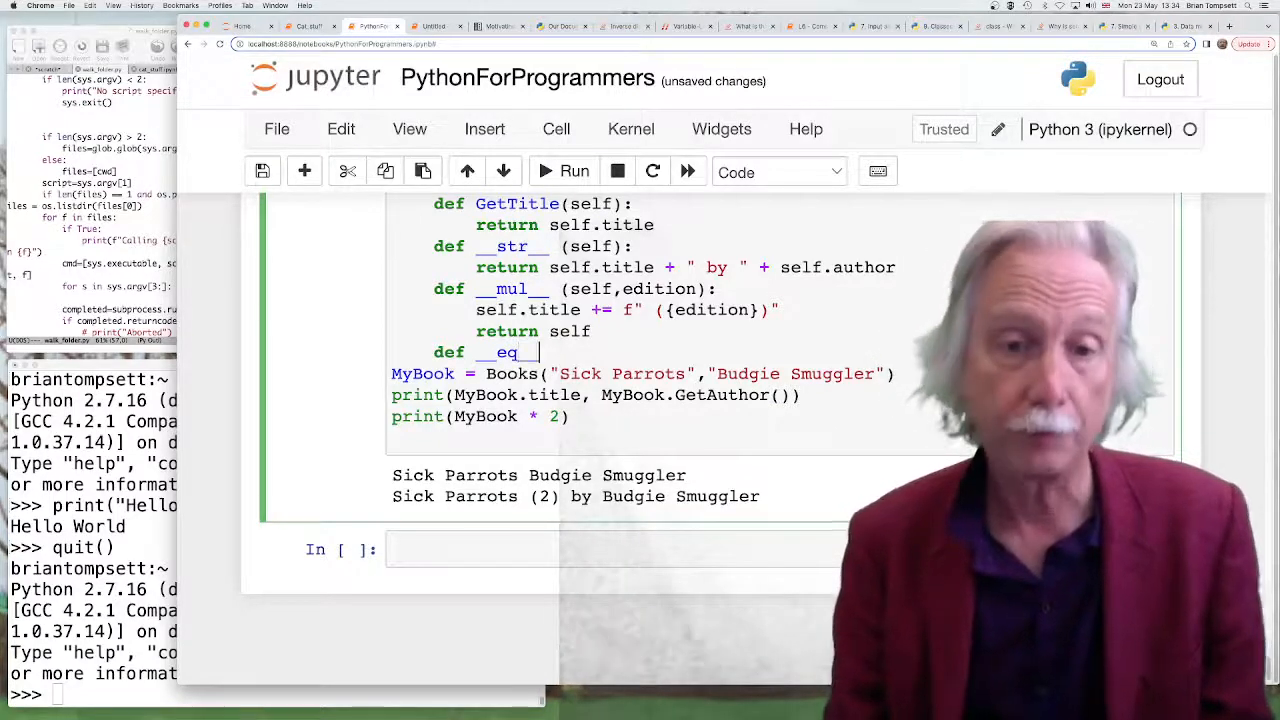
{"action": "type", "text": " (self):"}
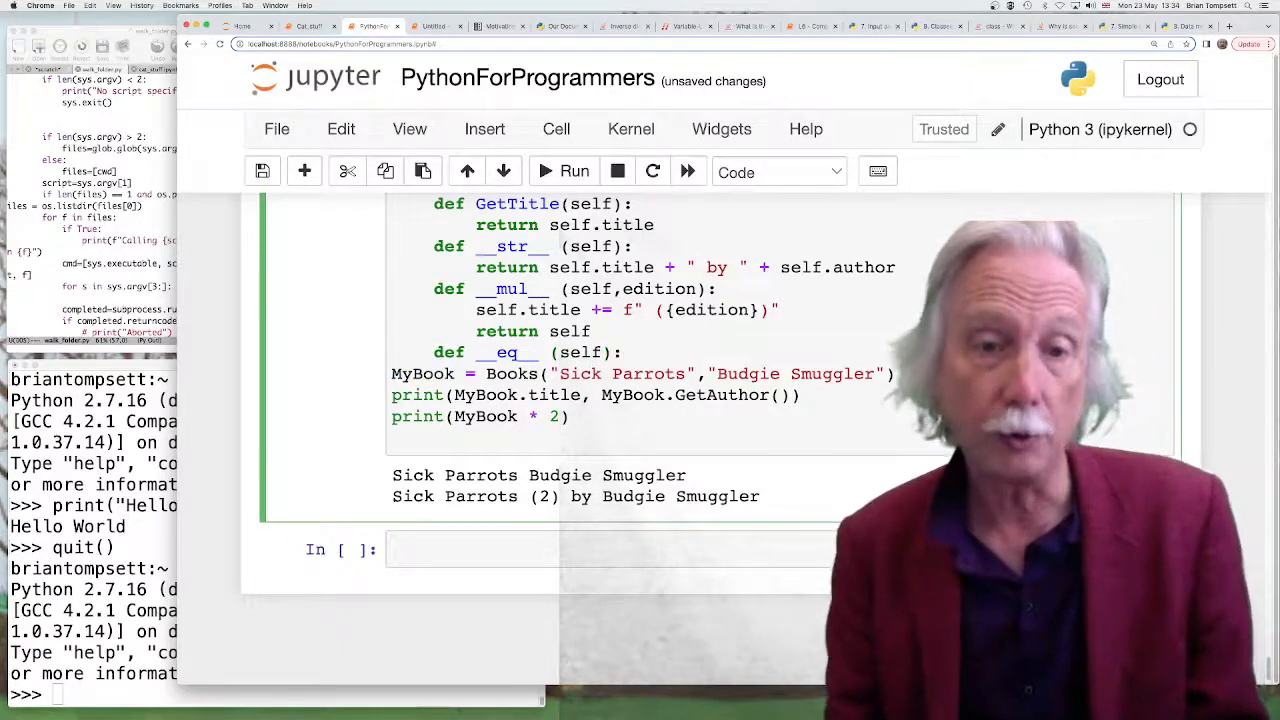
{"action": "key", "text": "Return"}
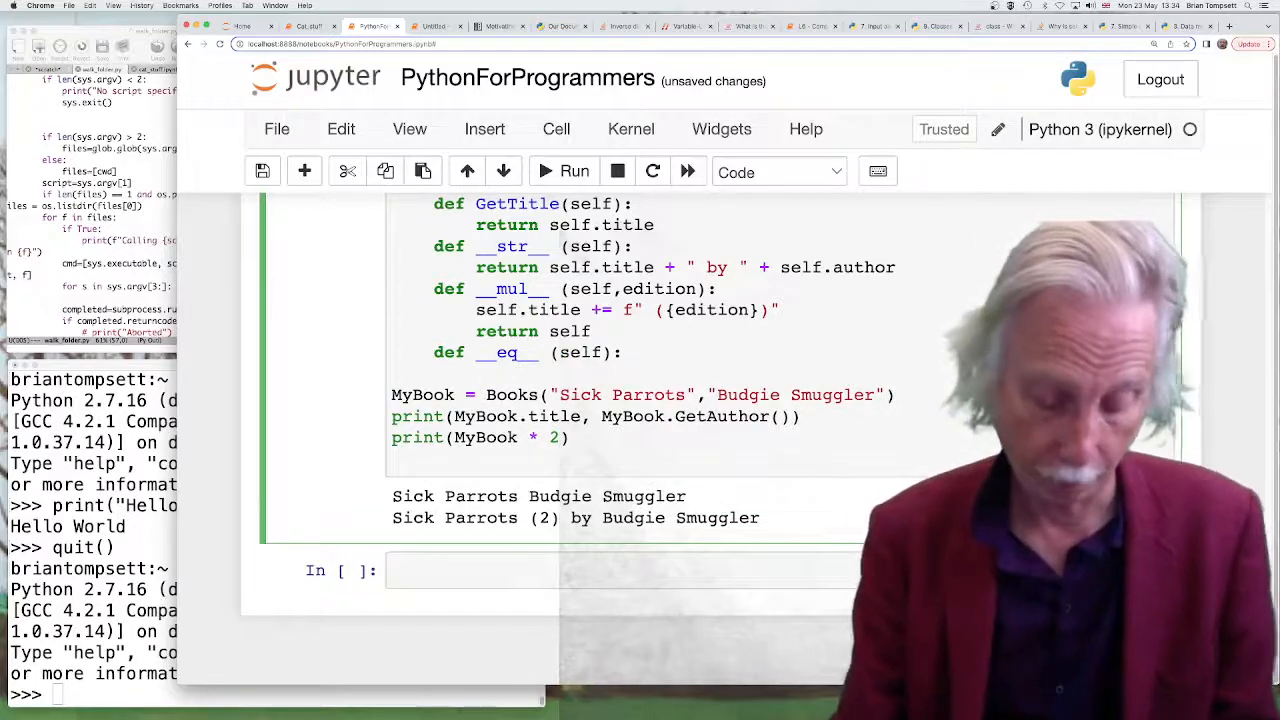
{"action": "type", "text": "return"}
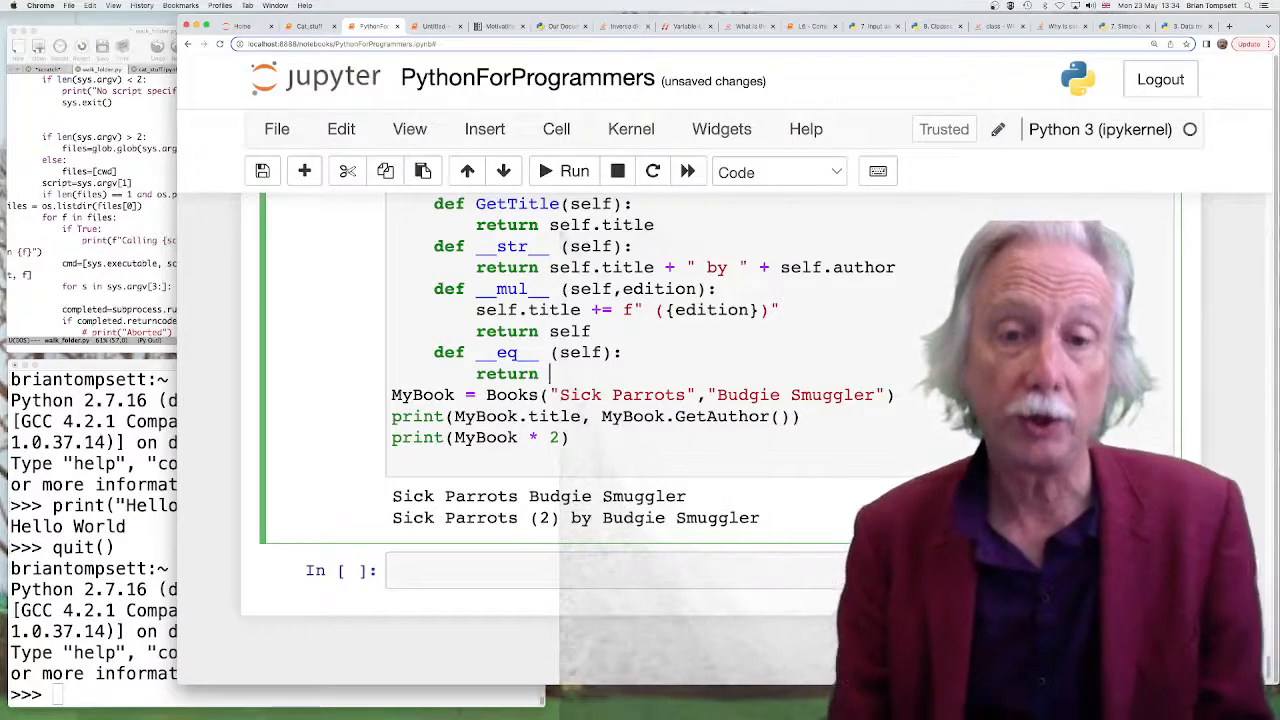
{"action": "type", "text": " sle"}
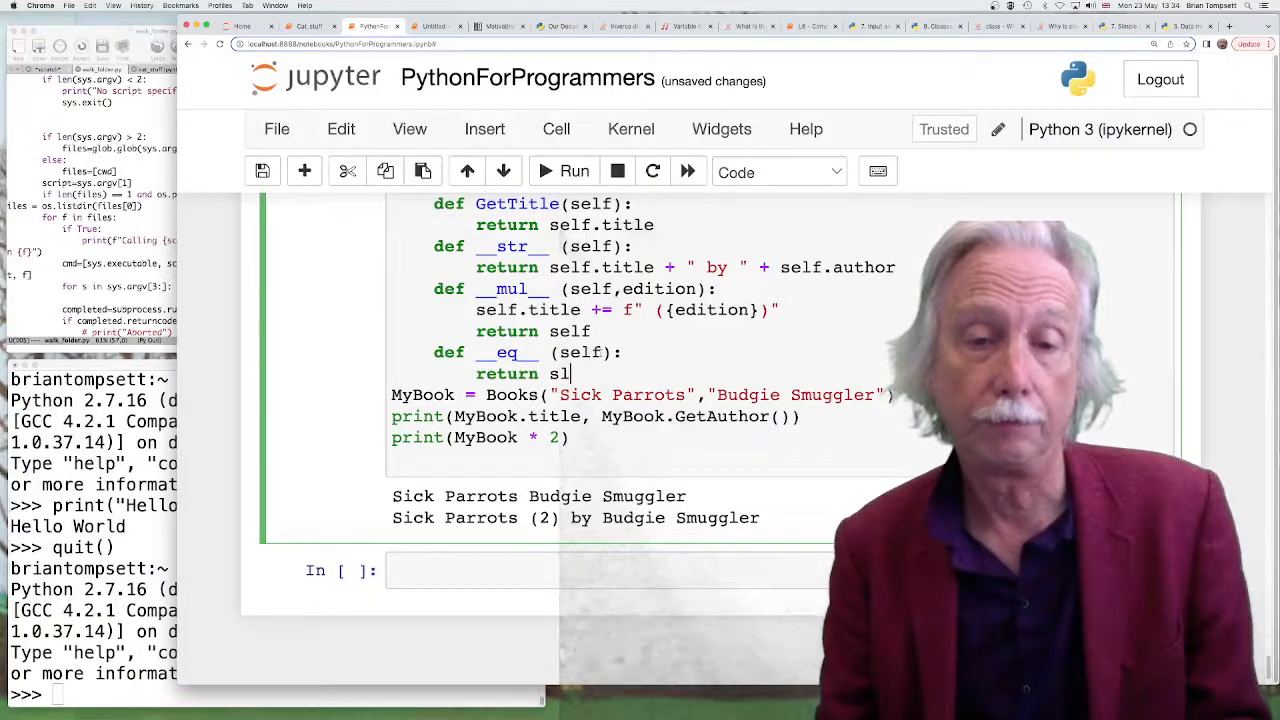
{"action": "type", "text": ", "}
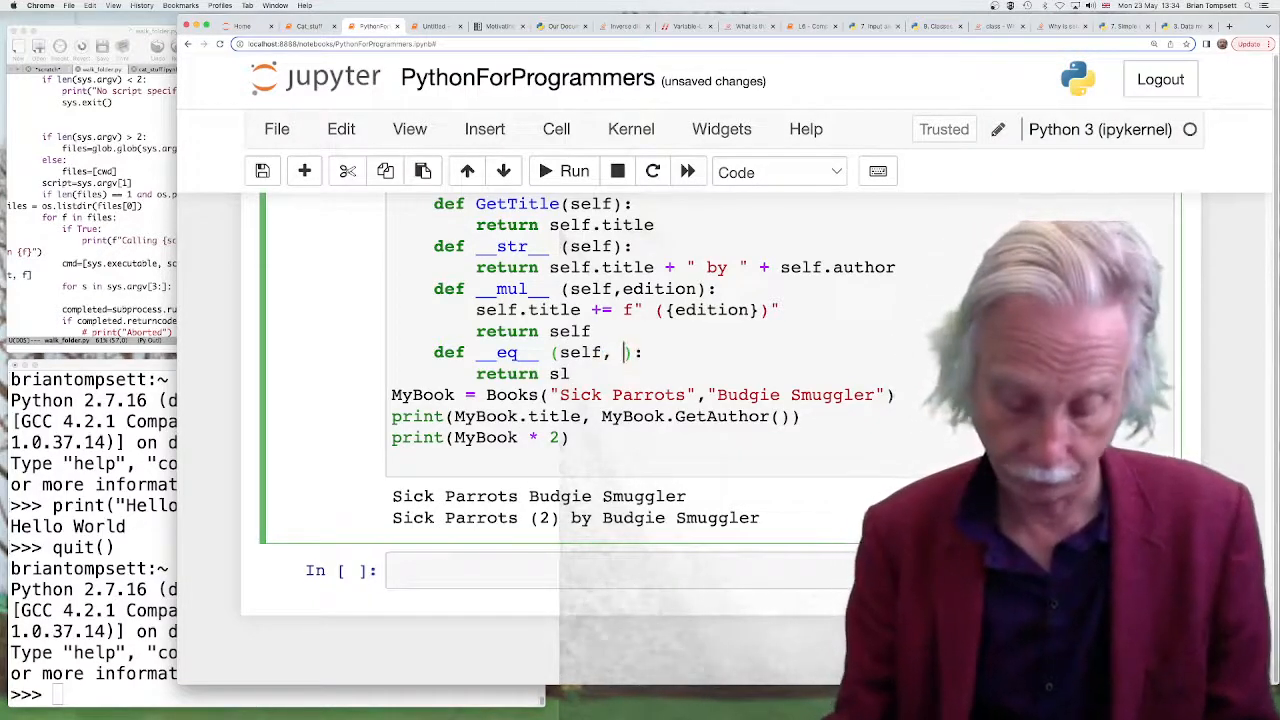
{"action": "type", "text": "other"}
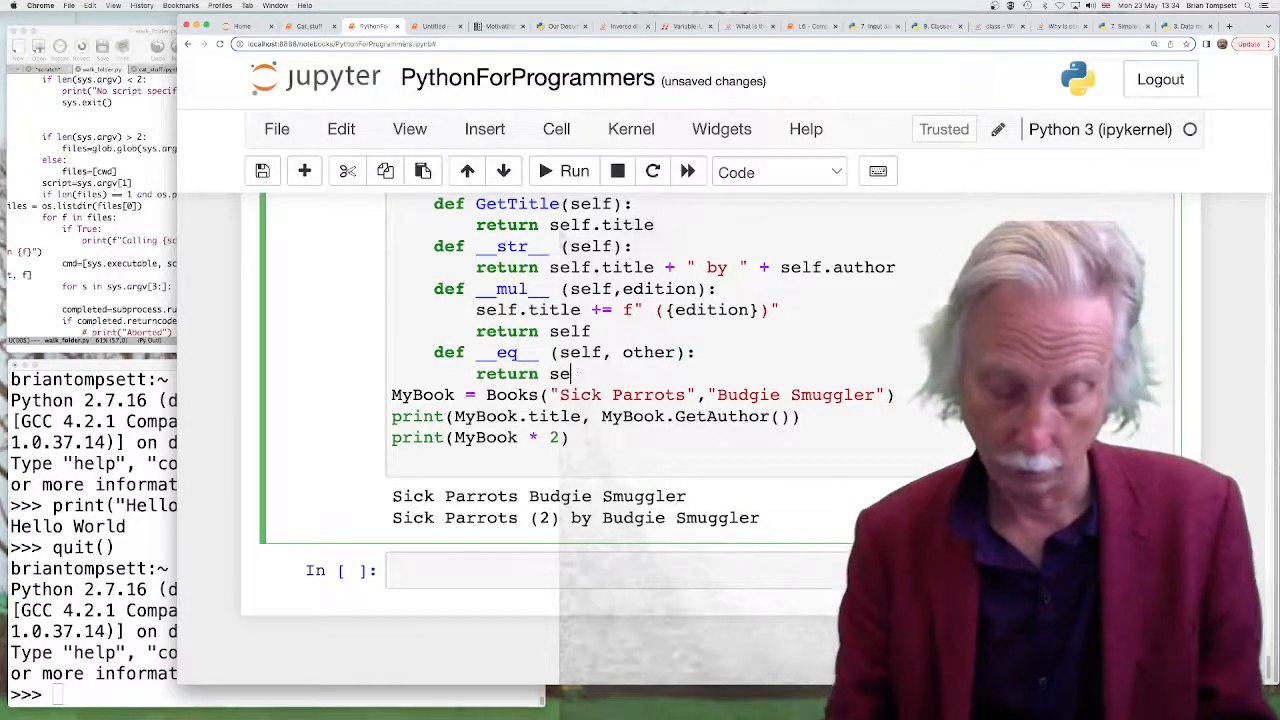
{"action": "type", "text": "lf"}
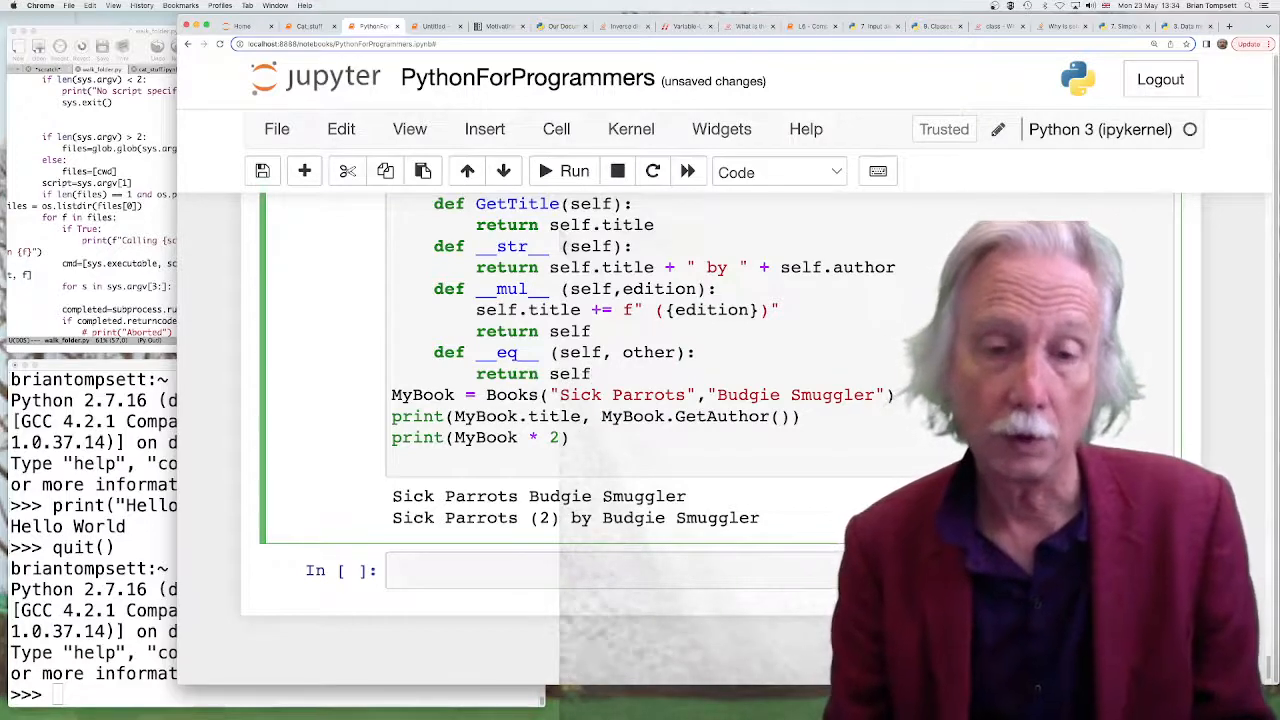
{"action": "type", "text": ".title"}
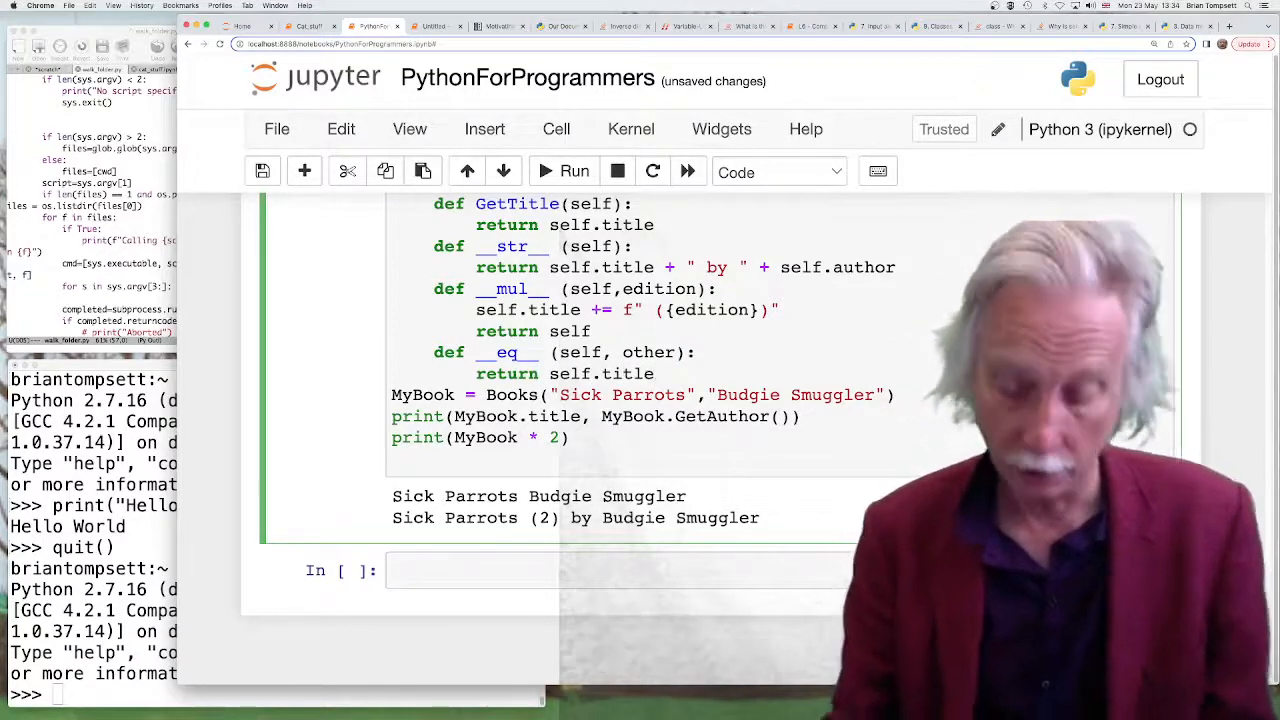
{"action": "type", "text": " =="}
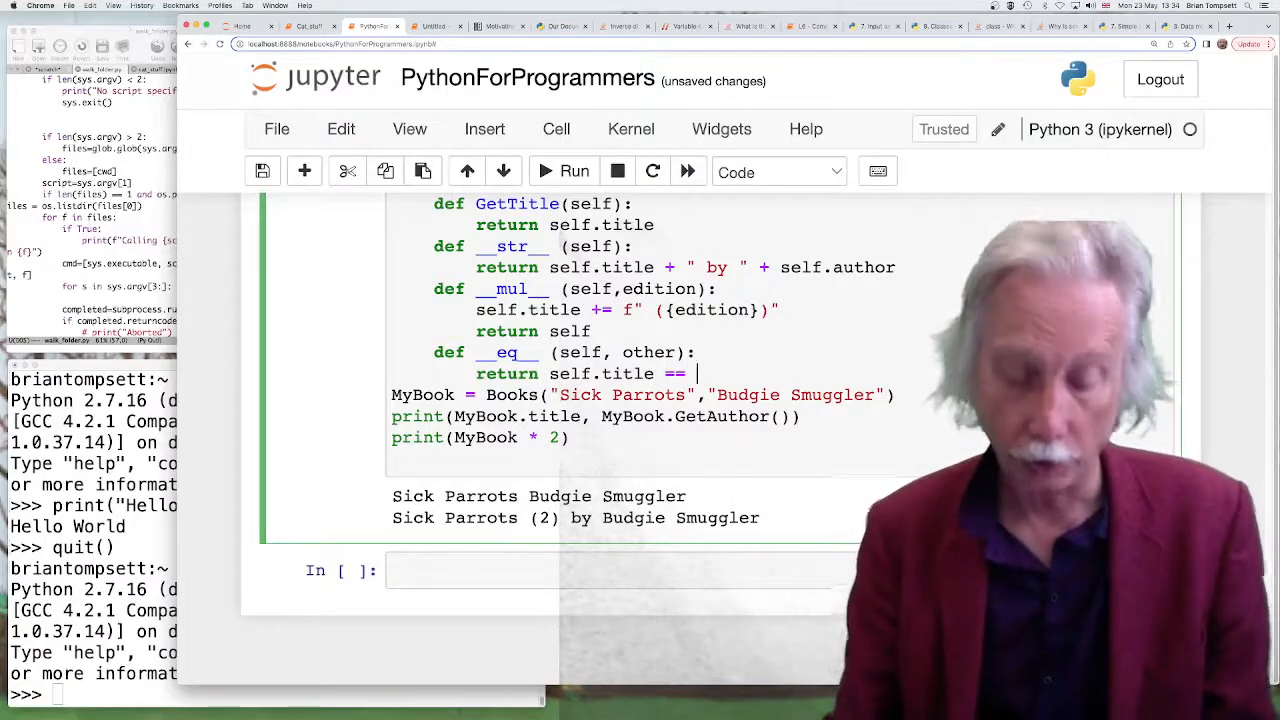
{"action": "type", "text": " other"}
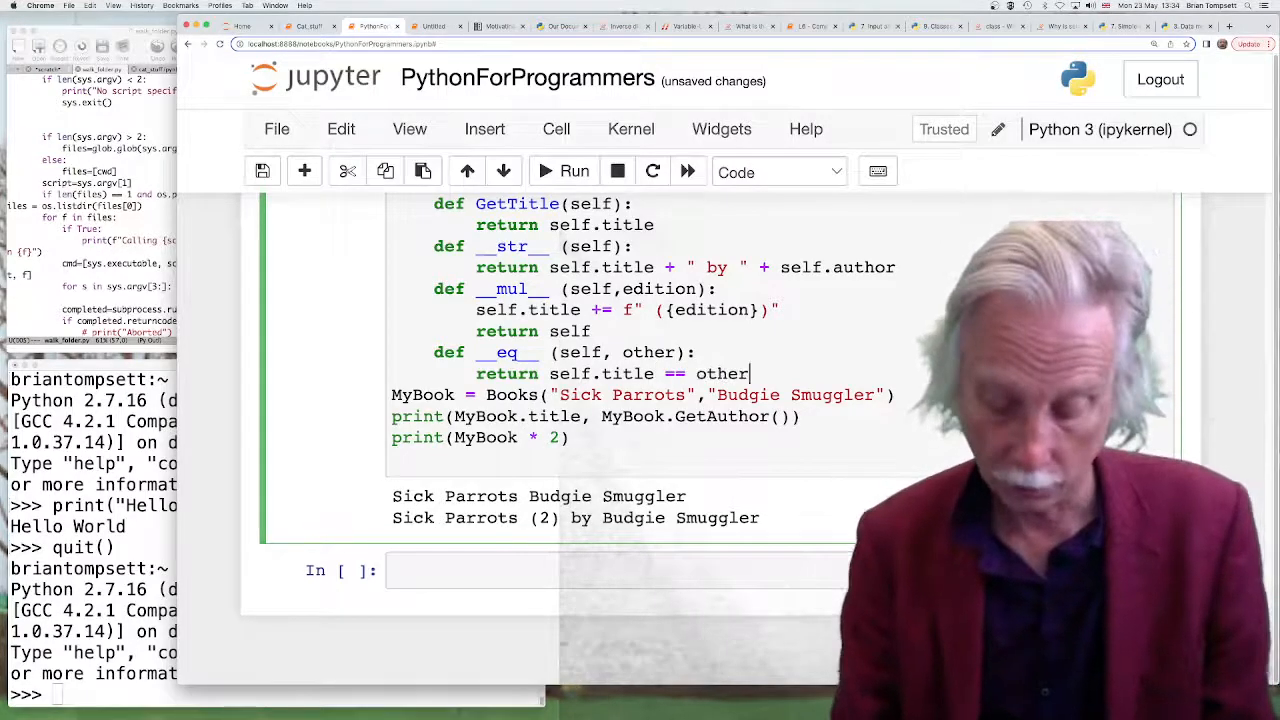
{"action": "type", "text": ".titl"}
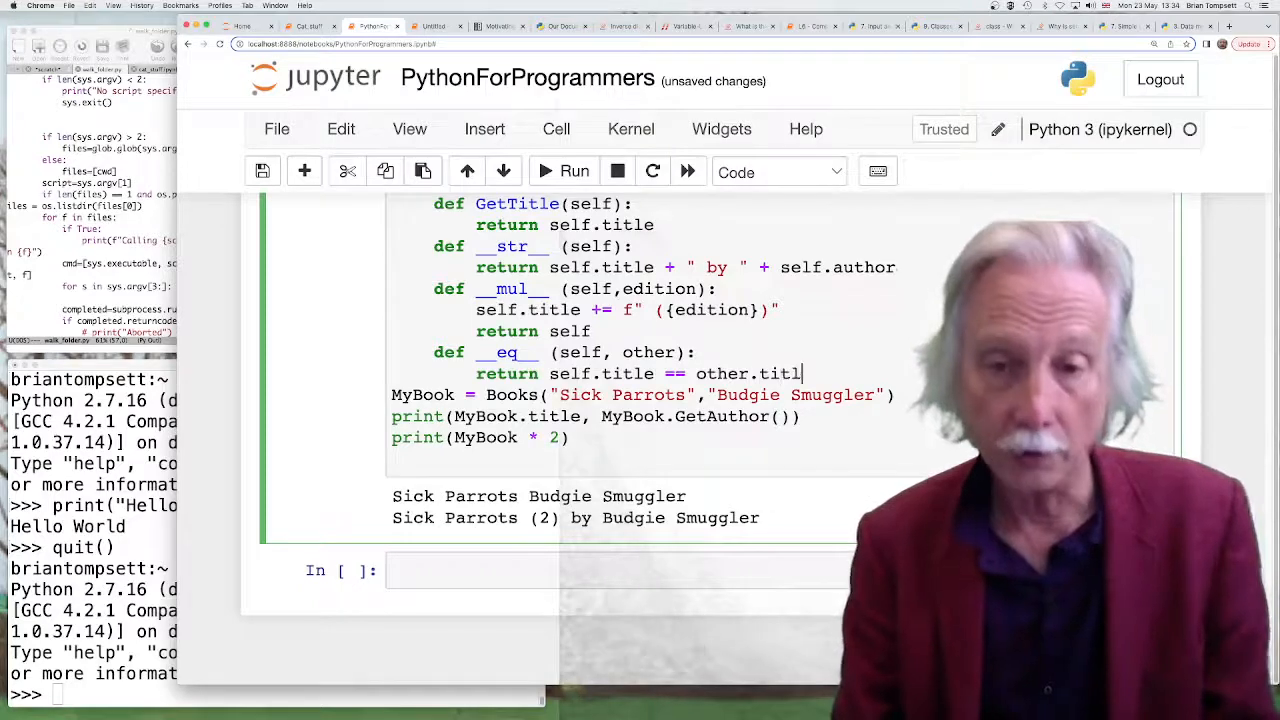
{"action": "type", "text": " &&"}
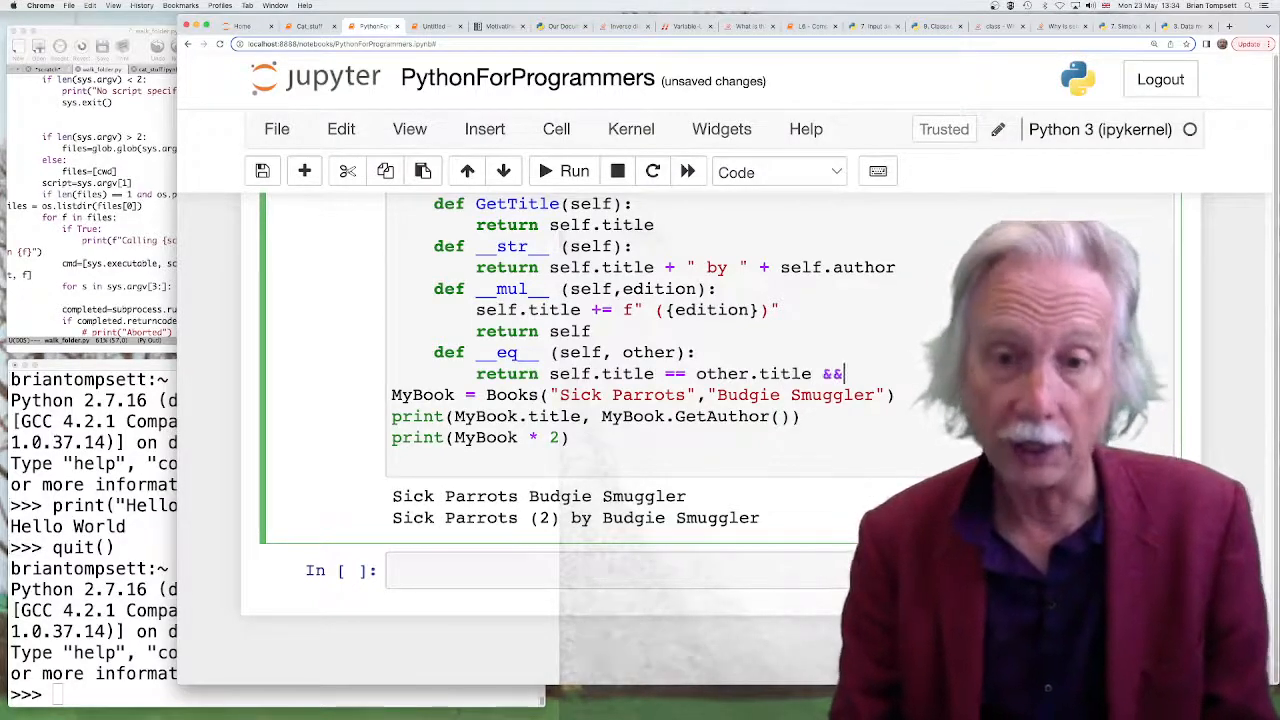
{"action": "type", "text": " self.aut"}
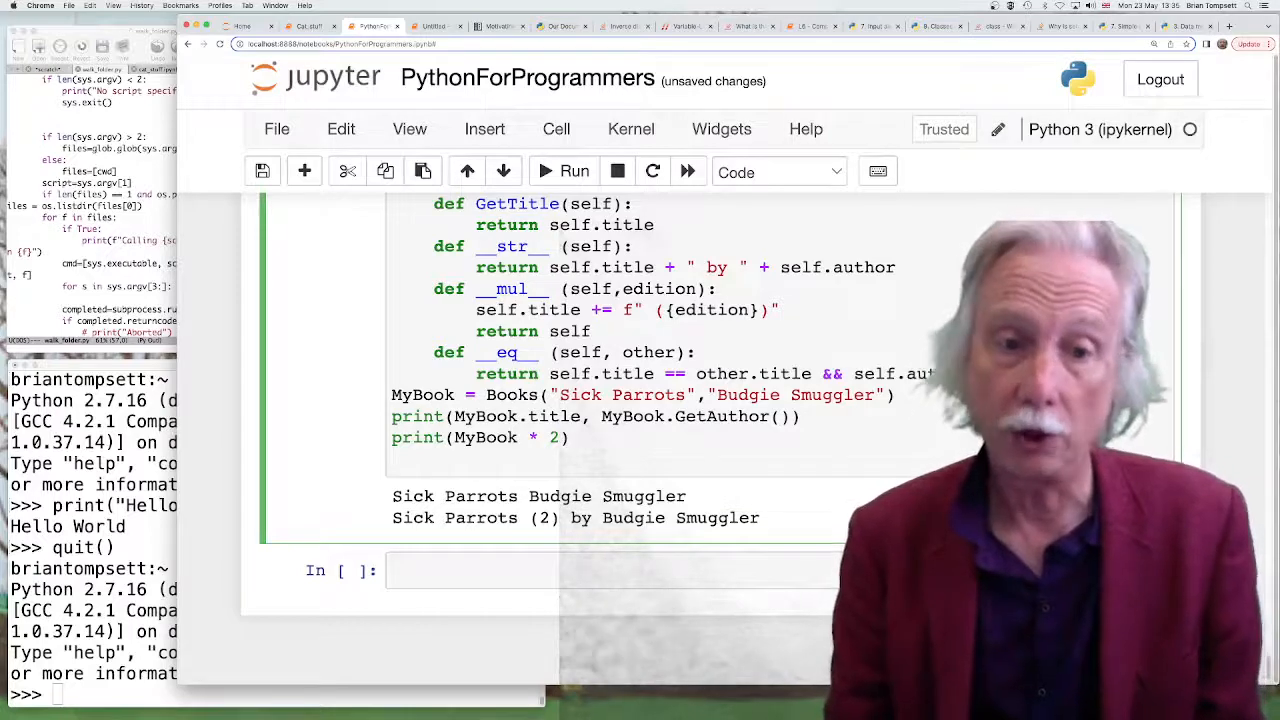
{"action": "key", "text": "Return"}
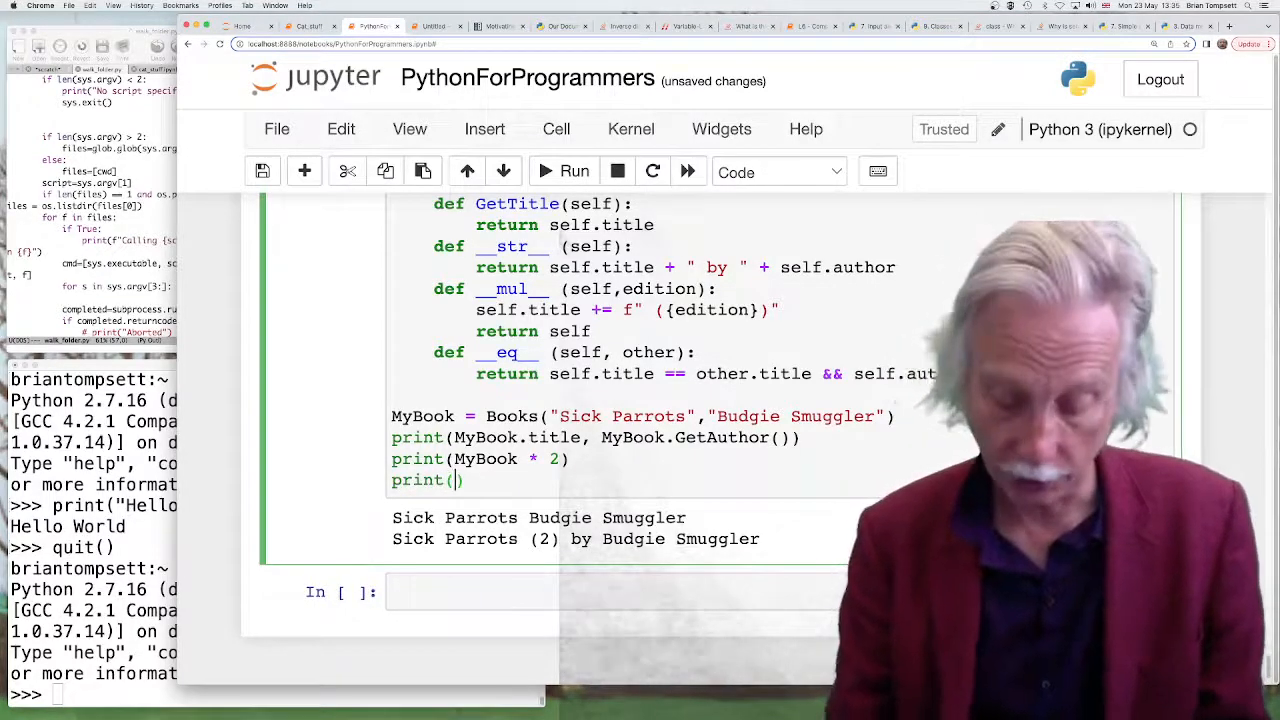
{"action": "type", "text": "MyBook == Mybook"}
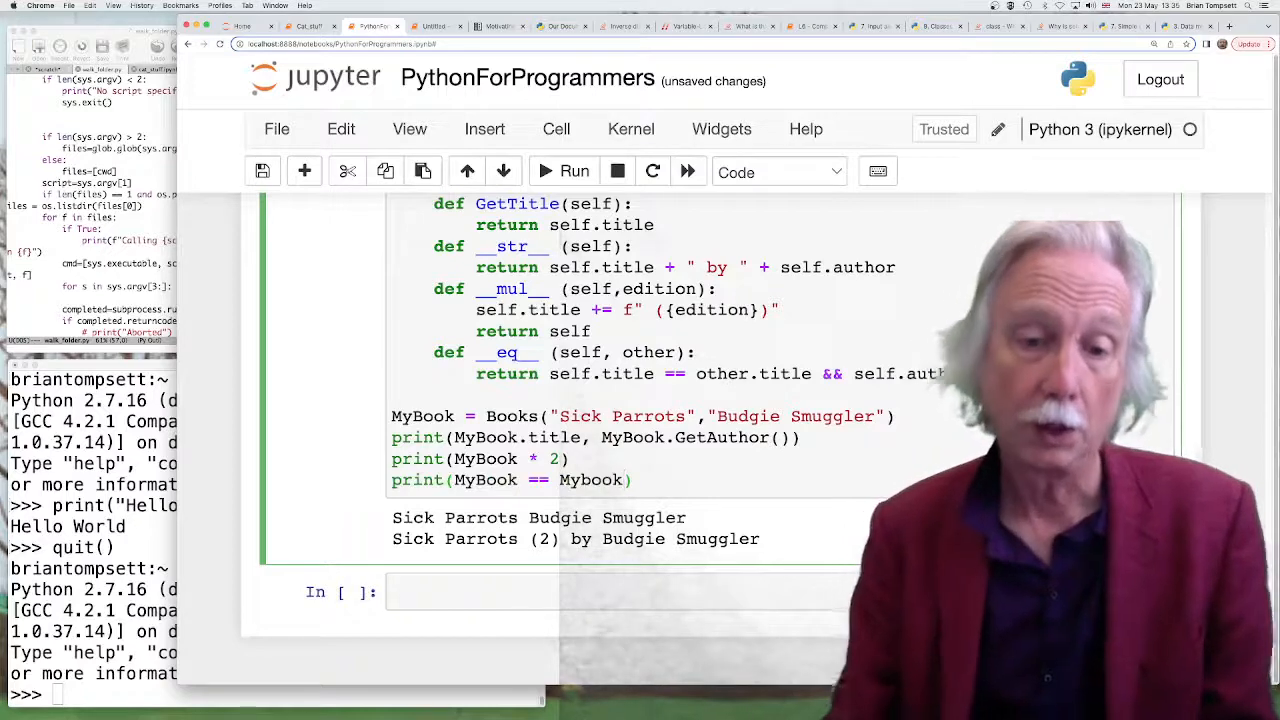
- Add print(MyBook == MyBook), replace && with and, and rerun to get True
{"action": "key", "text": "Left"}
{"action": "key", "text": "Left"}
{"action": "key", "text": "BackSpace"}
{"action": "type", "text": "B"}
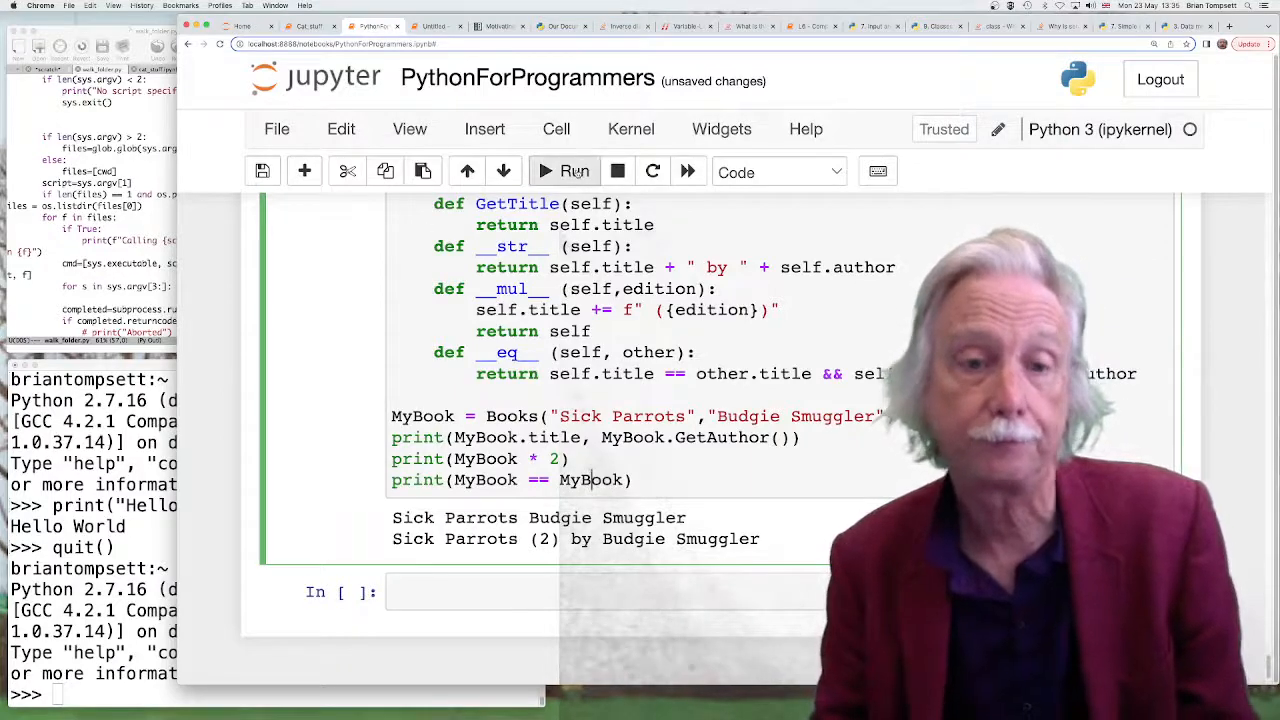
{"action": "left_click", "coordinate": [576, 171]}
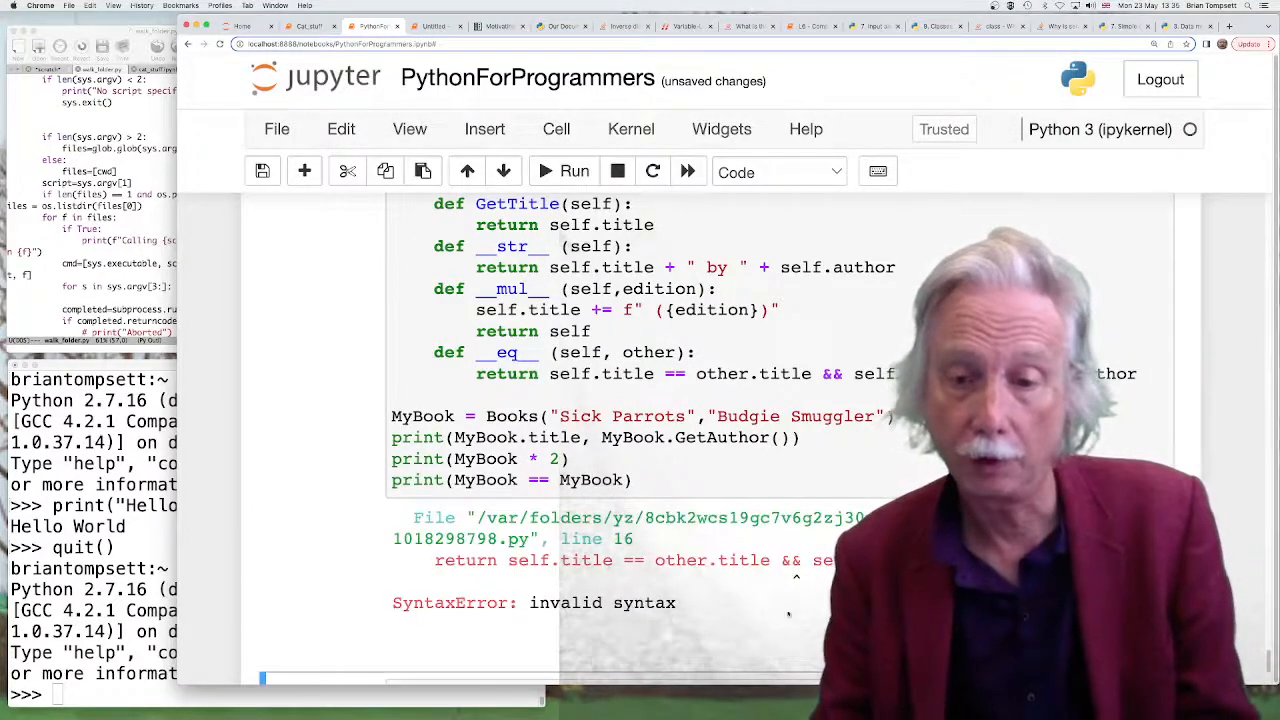
{"action": "double_click", "coordinate": [833, 374]}
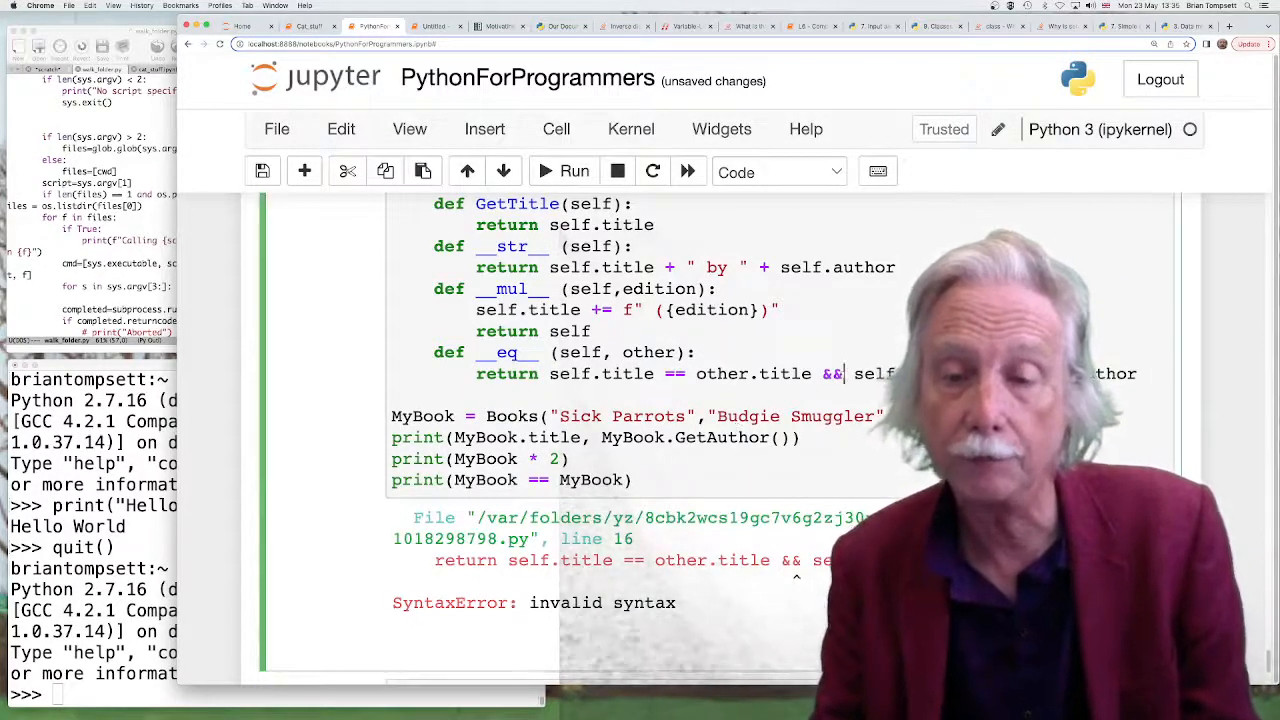
{"action": "type", "text": "and"}
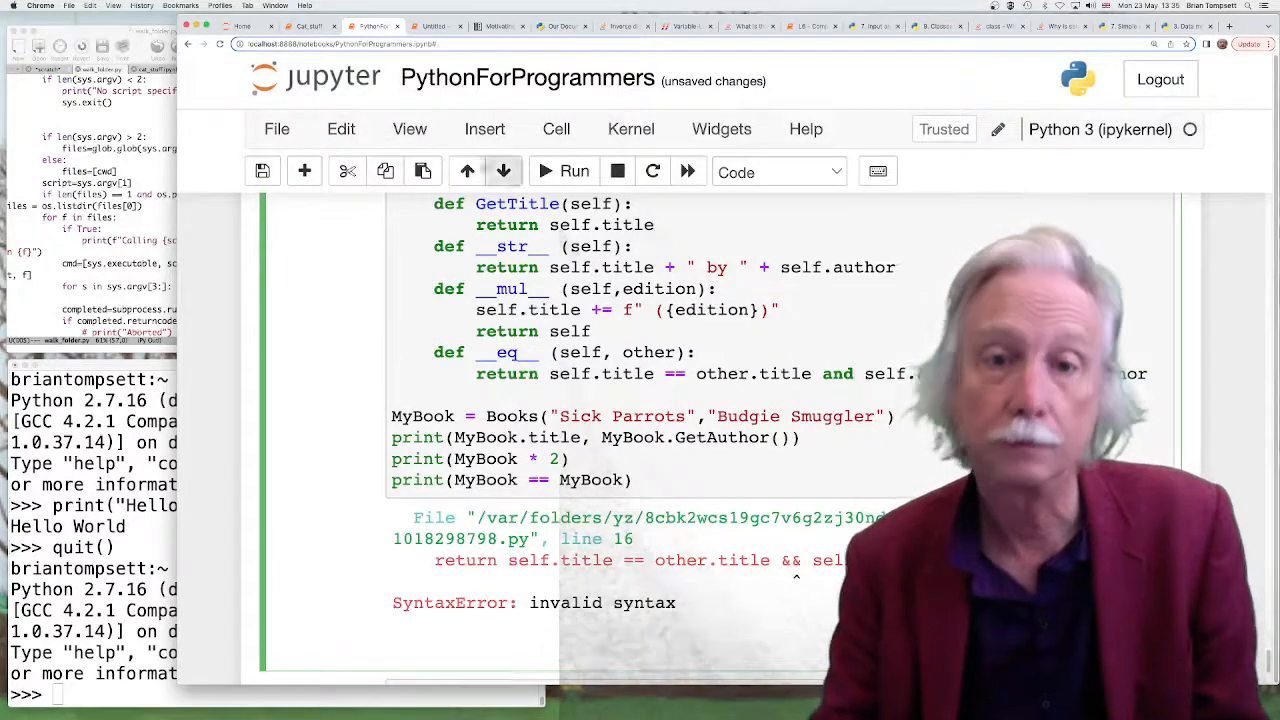
{"action": "left_click", "coordinate": [545, 171]}
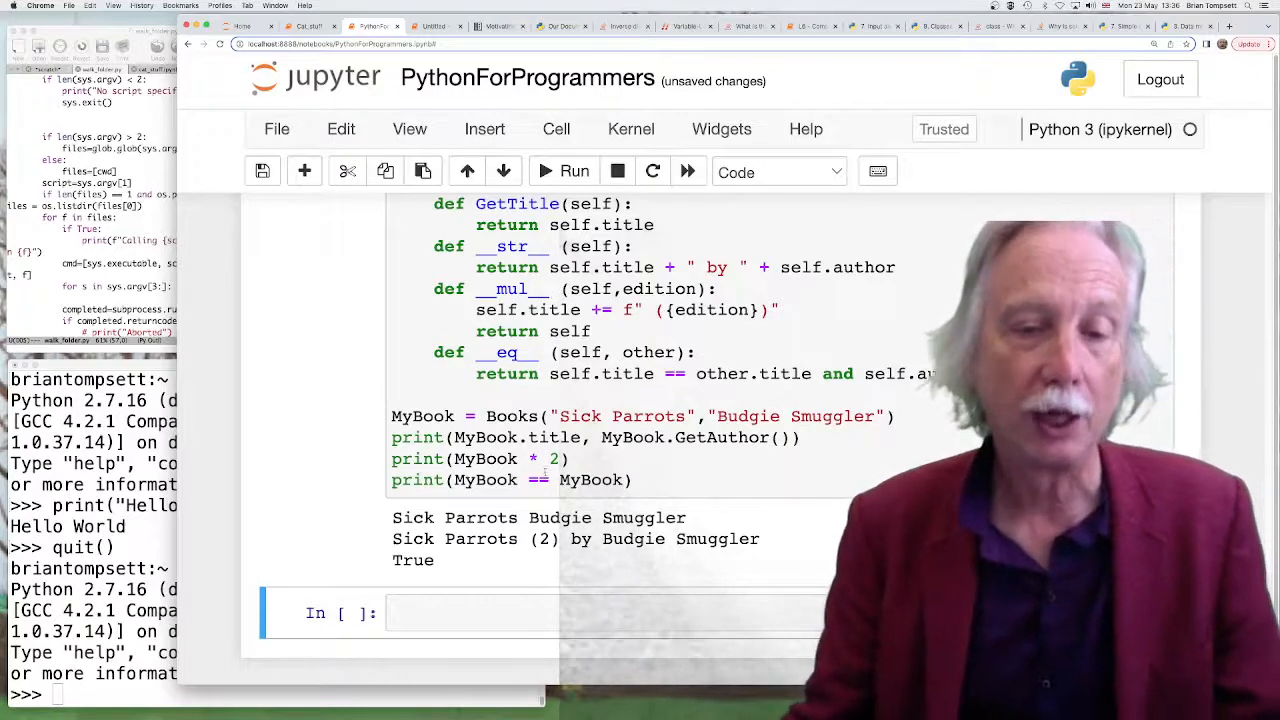
{"action": "left_click", "coordinate": [531, 459]}
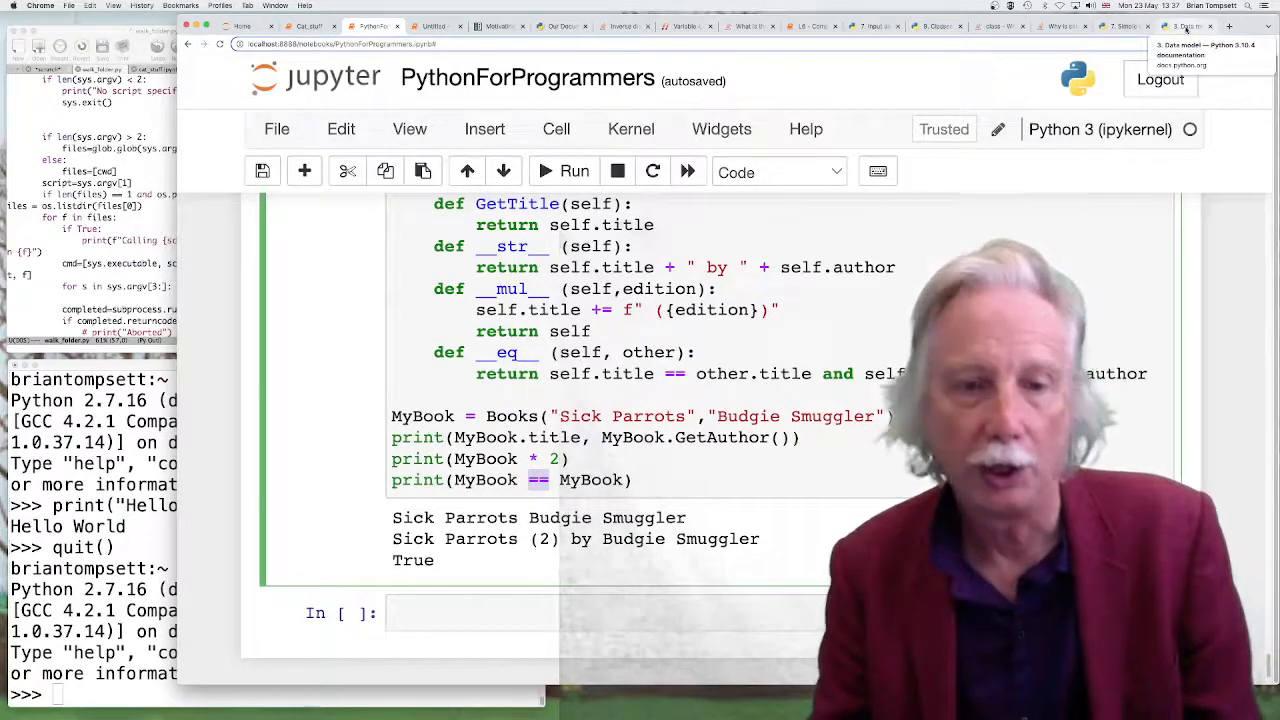
- Write comments: existing operators can be defined for new objects, no new symbols
{"action": "left_click", "coordinate": [412, 609]}
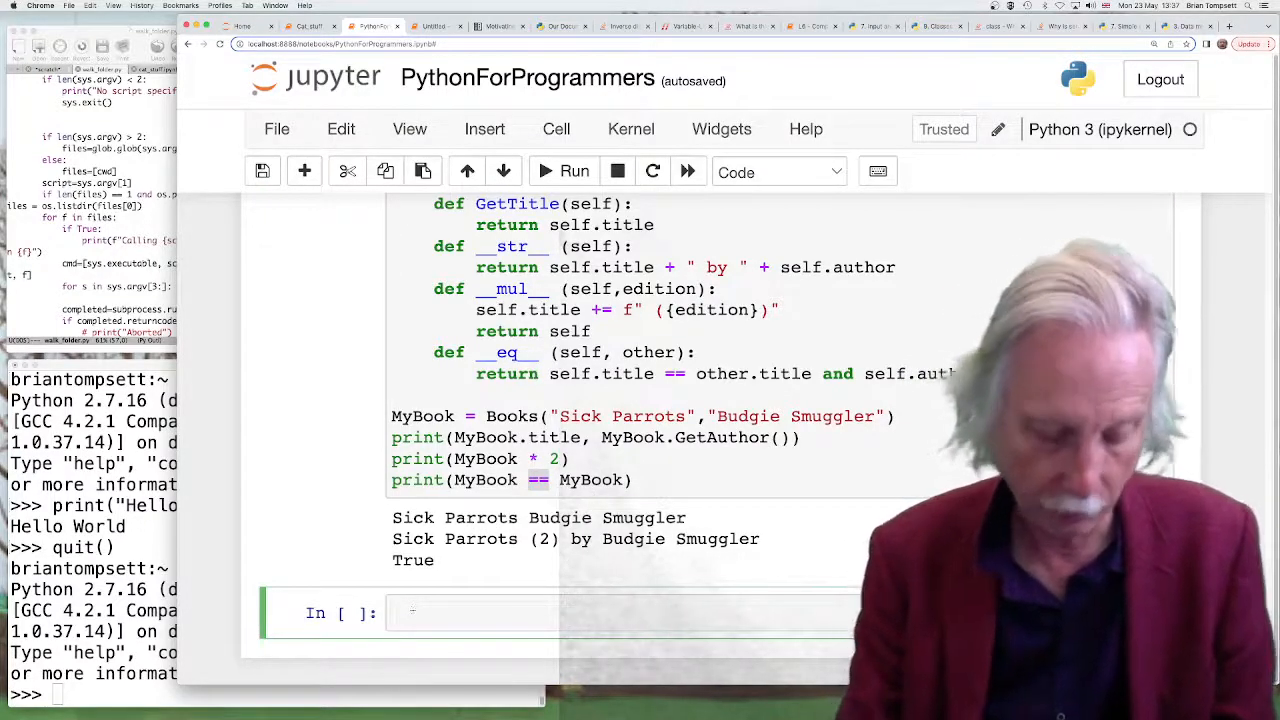
{"action": "type", "text": "# Can"}
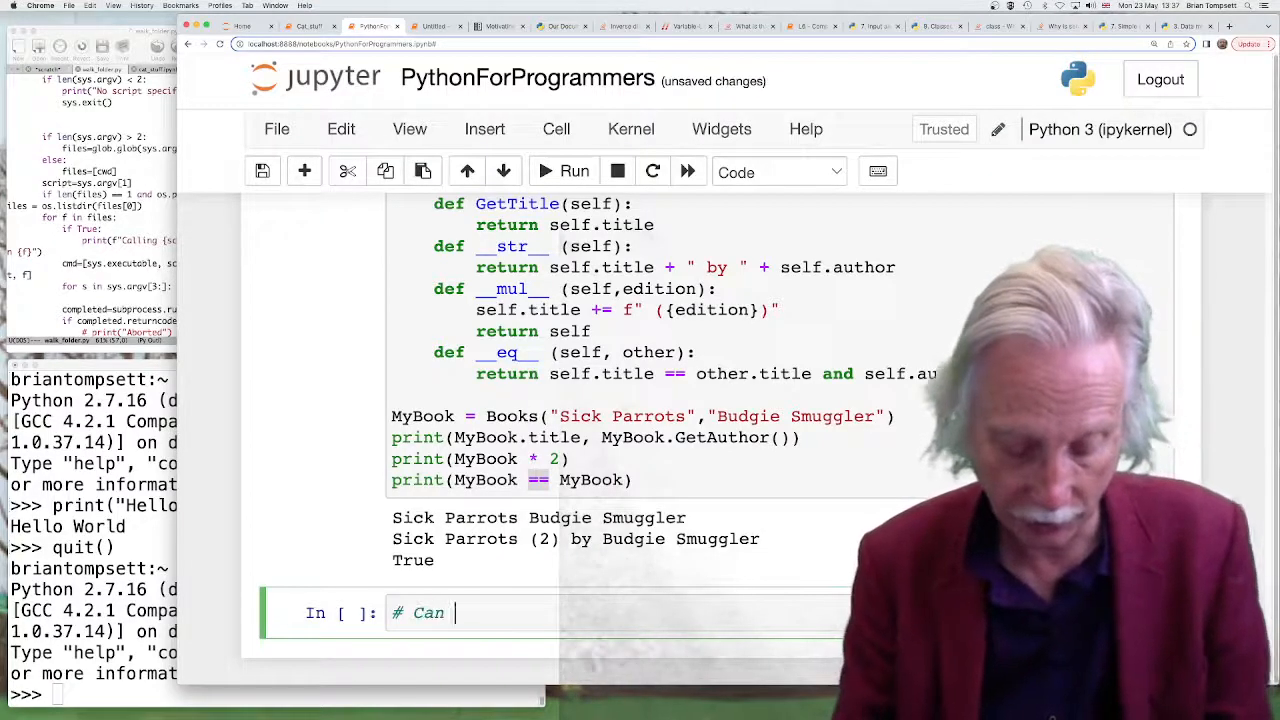
{"action": "type", "text": " define "}
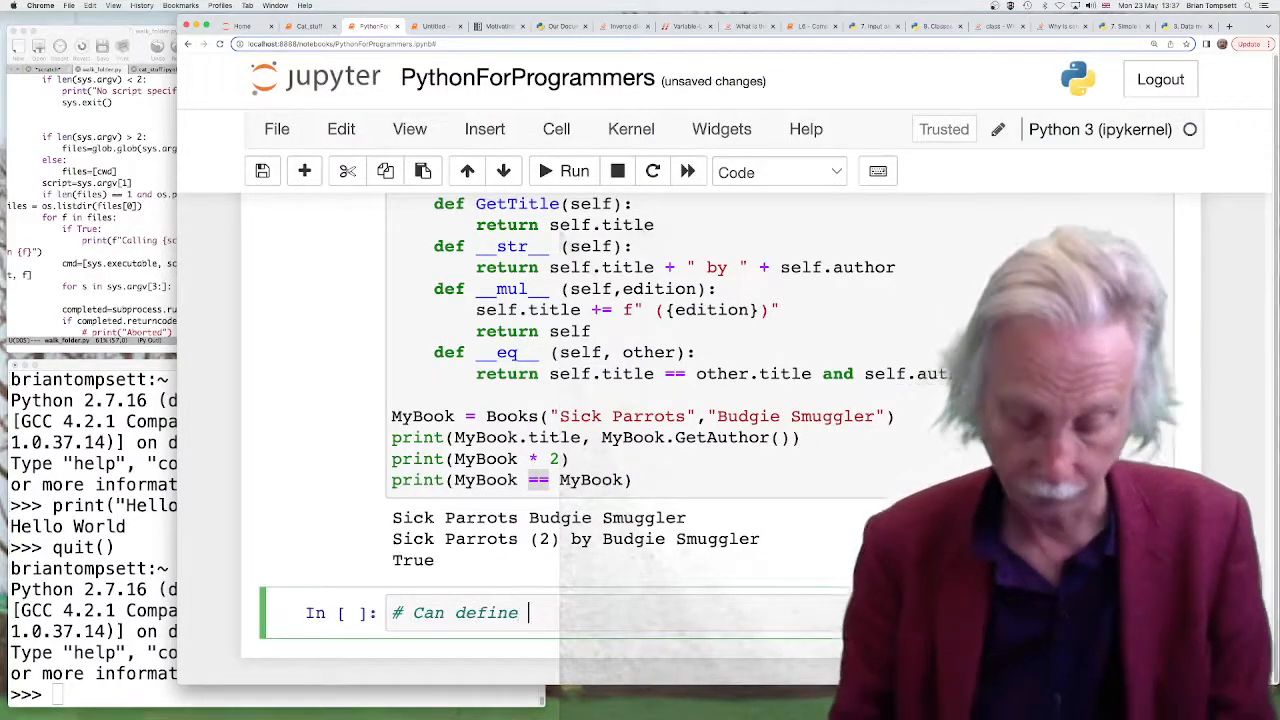
{"action": "type", "text": "all existing operator"}
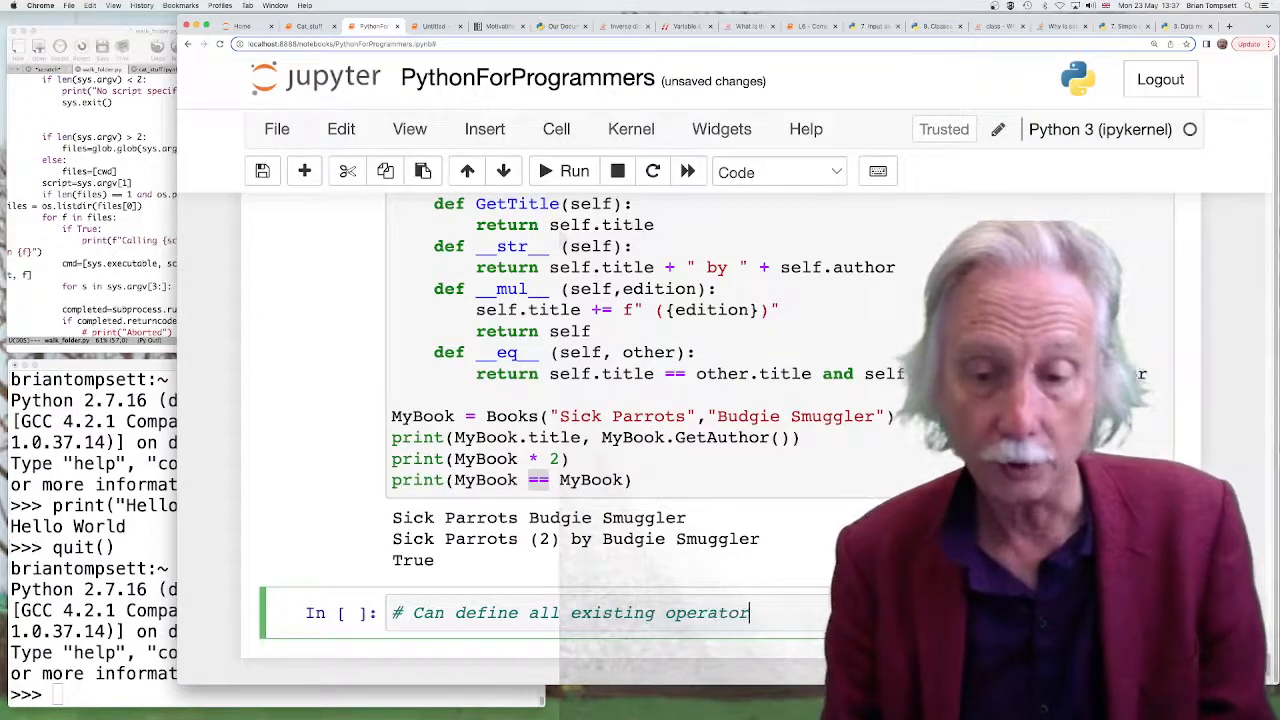
{"action": "type", "text": "s for ne"}
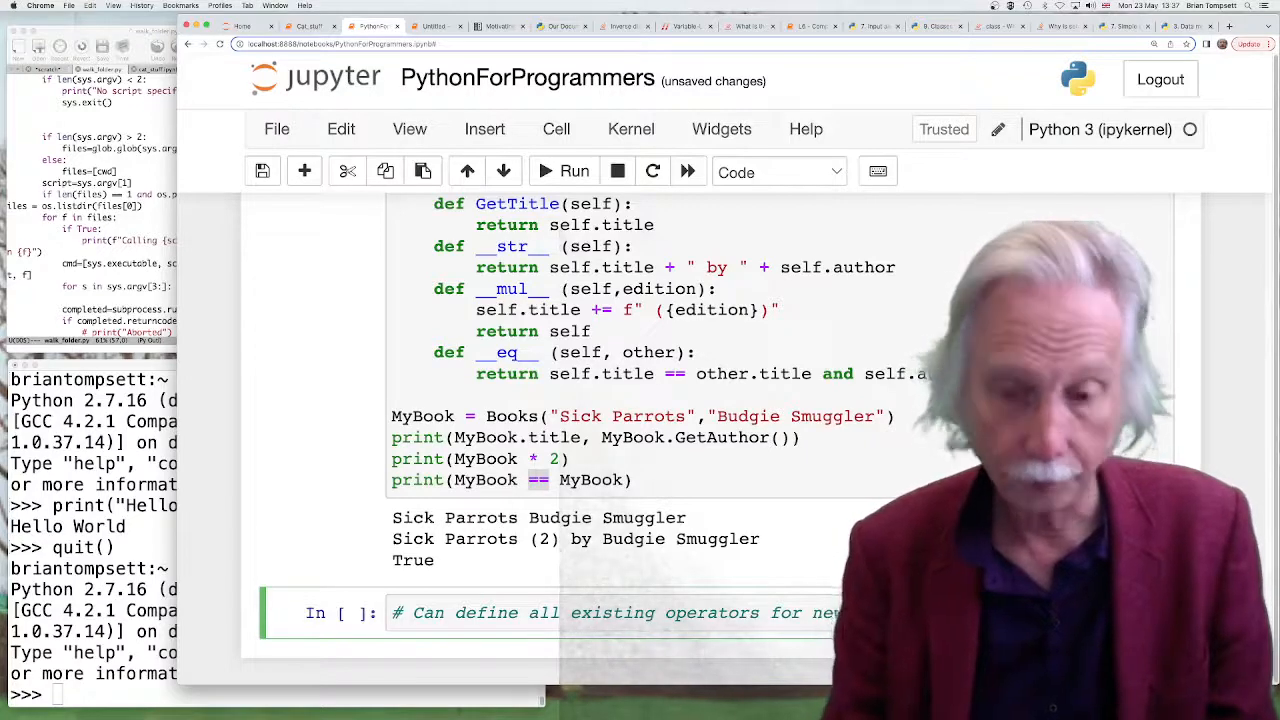
{"action": "key", "text": "Return"}
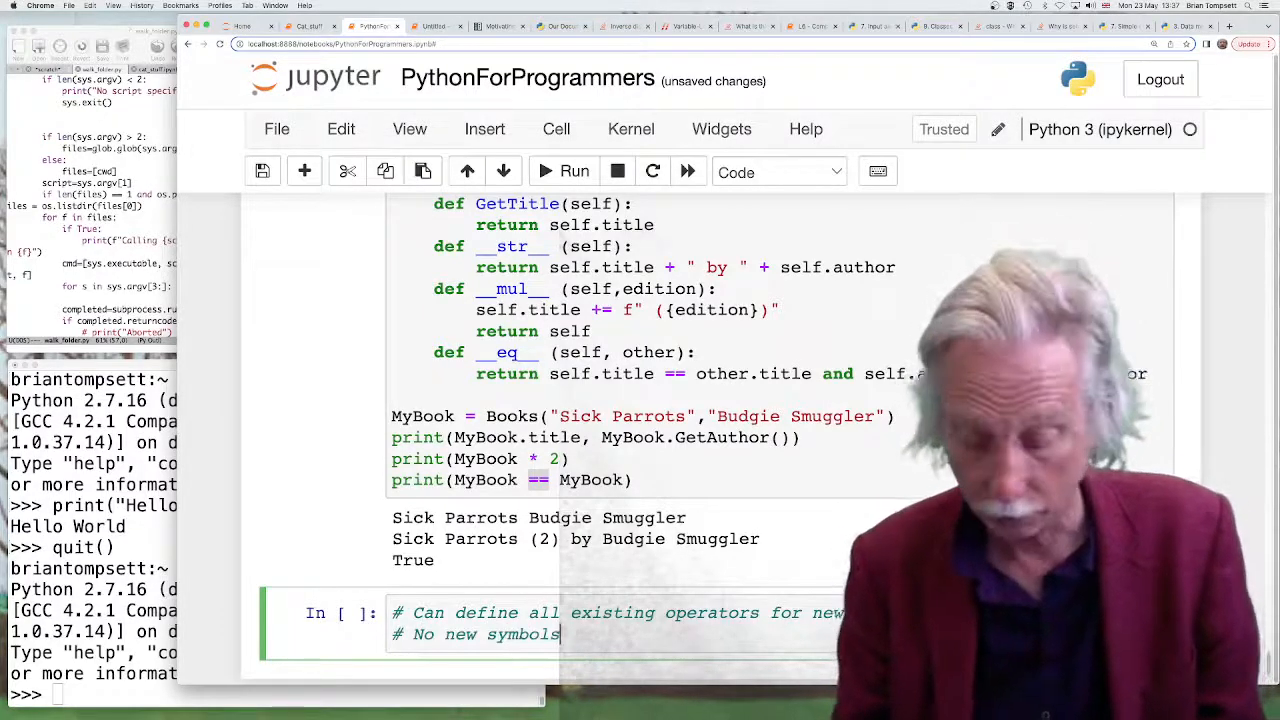
{"action": "type", "text": "can be"}
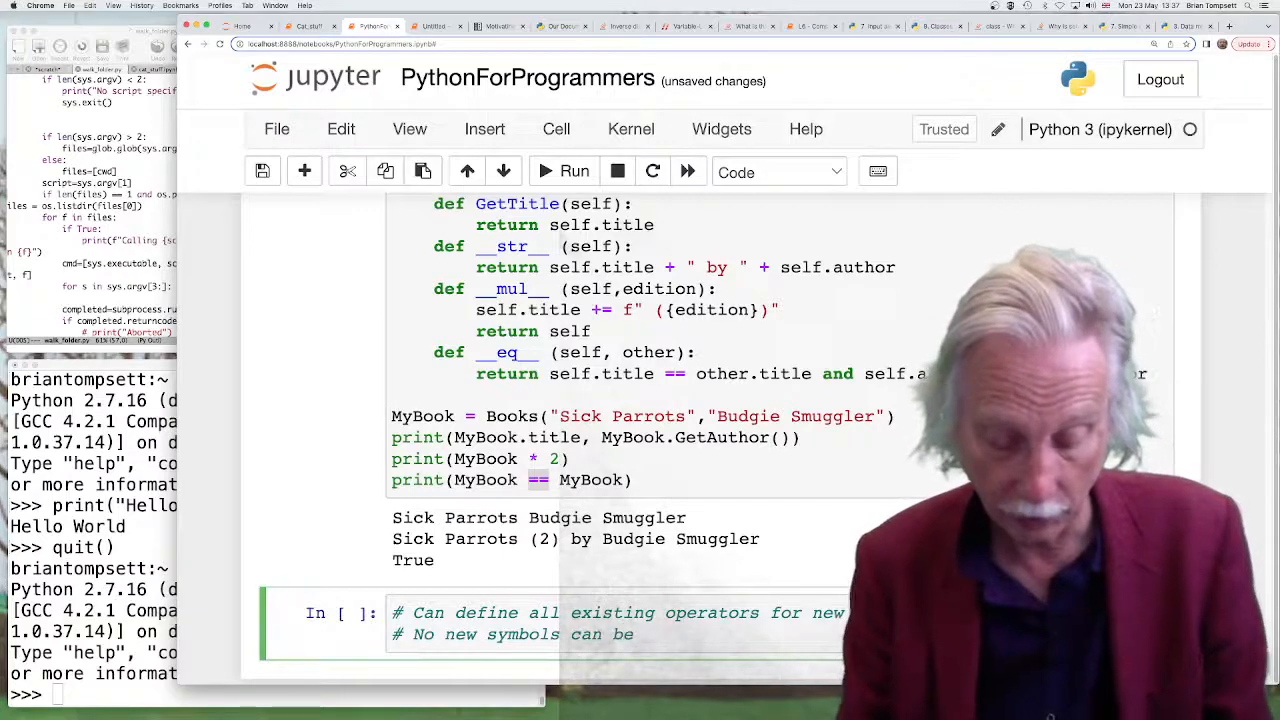
{"action": "type", "text": " added"}
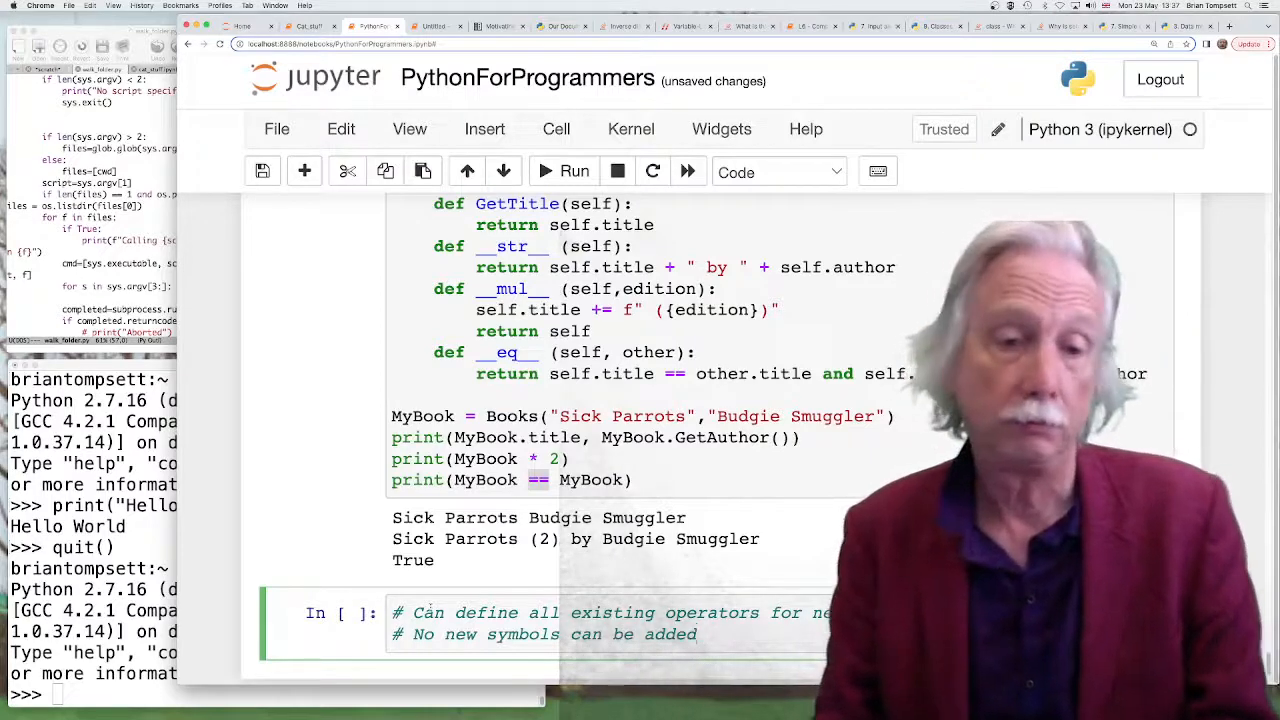
{"action": "scroll", "coordinate": [487, 298], "scroll_direction": "up", "scroll_amount": 3}
{"action": "scroll", "coordinate": [487, 298], "scroll_direction": "up", "scroll_amount": 2}
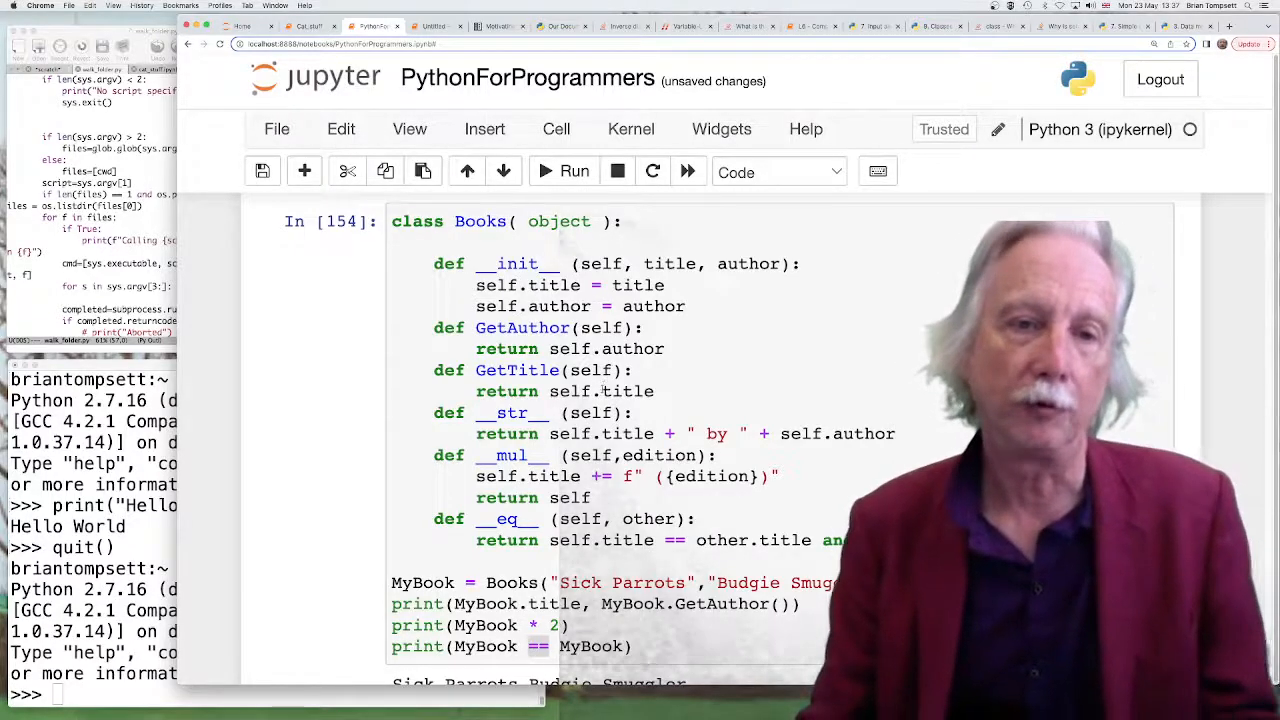
{"action": "scroll", "coordinate": [603, 391], "scroll_direction": "down", "scroll_amount": 1}
{"action": "scroll", "coordinate": [603, 391], "scroll_direction": "down", "scroll_amount": 1}
{"action": "scroll", "coordinate": [600, 410], "scroll_direction": "down", "scroll_amount": 5}
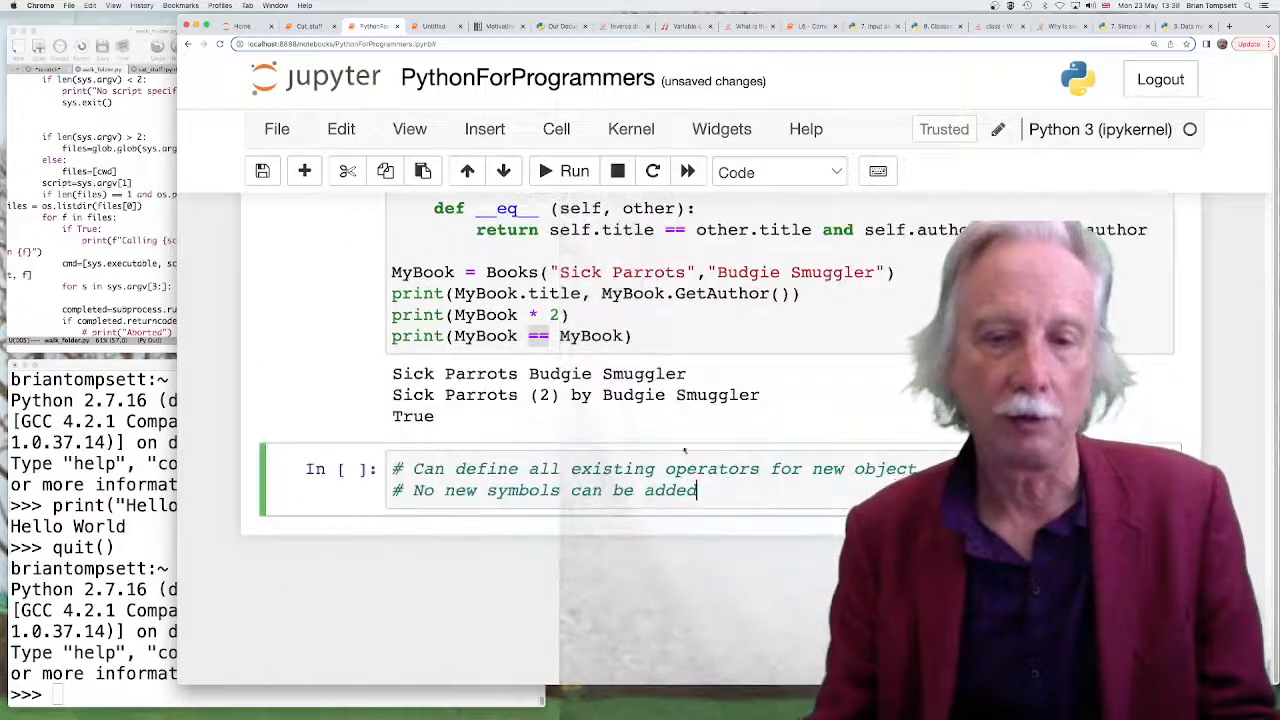
- Add comments on fully OO inheritance and reading about namespaces, modules, packages
{"action": "key", "text": "Return"}
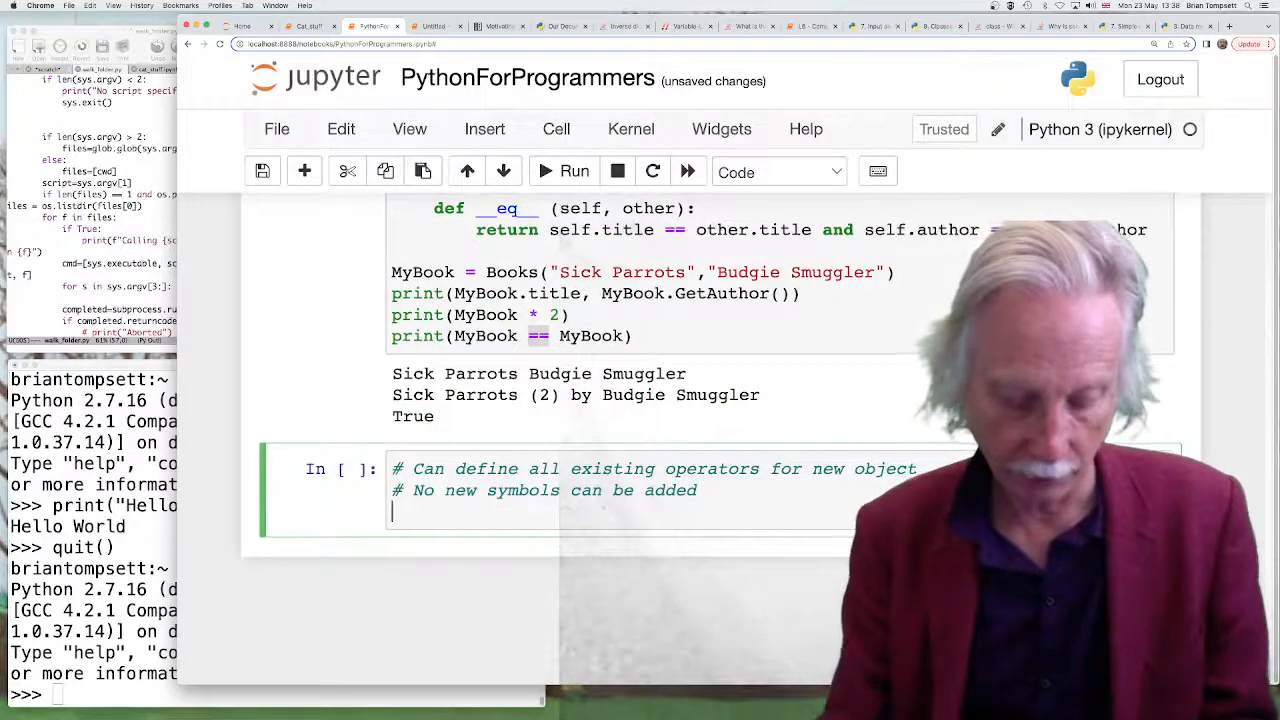
{"action": "type", "text": "# Fully OO"}
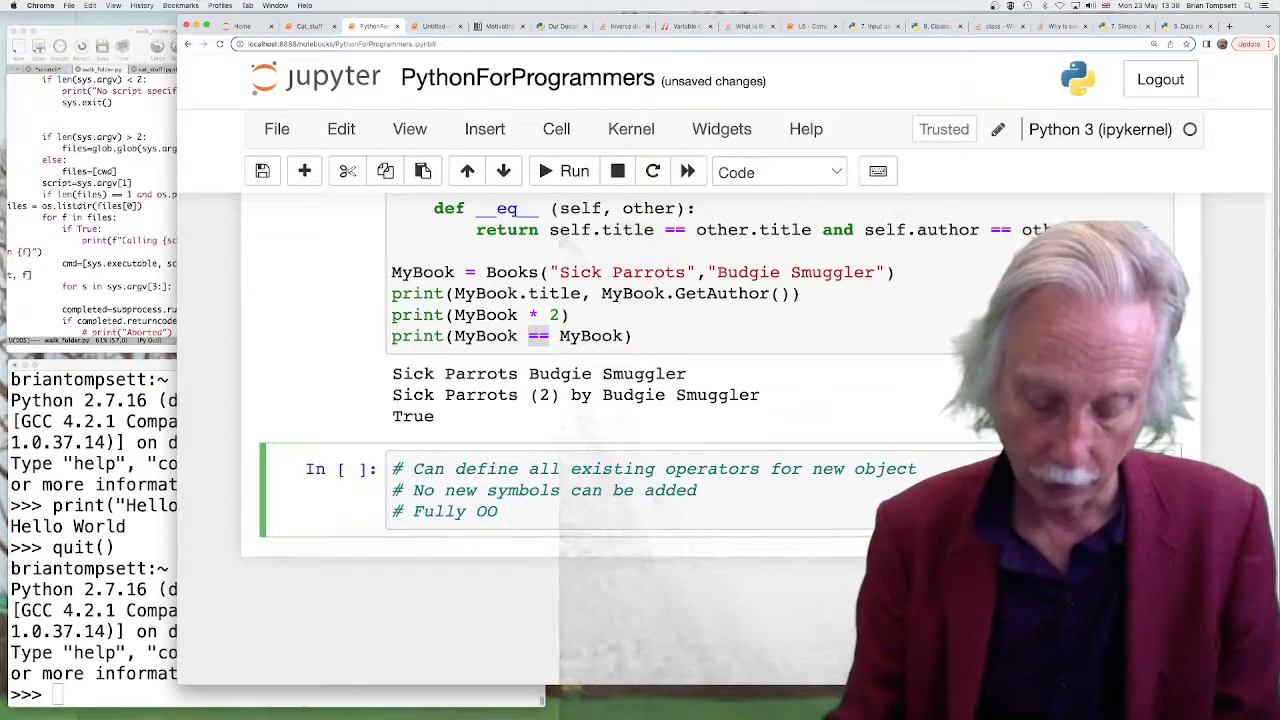
{"action": "type", "text": "inher"}
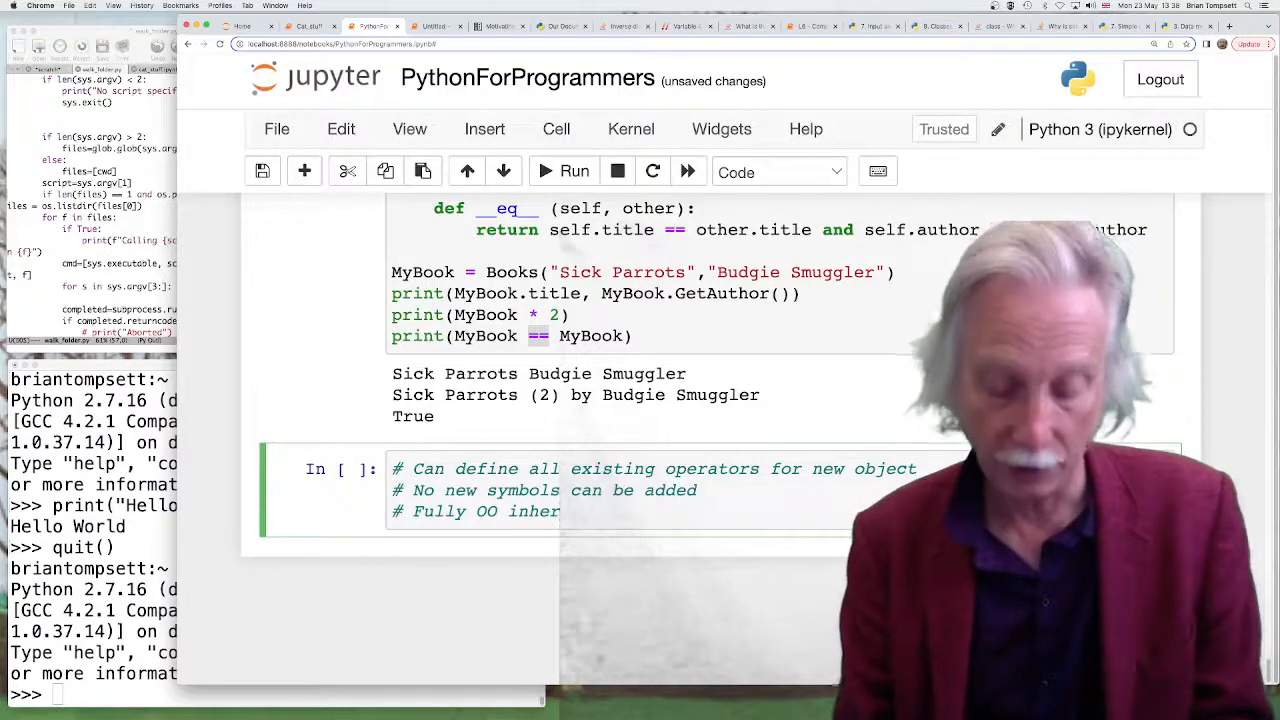
{"action": "type", "text": "itance"}
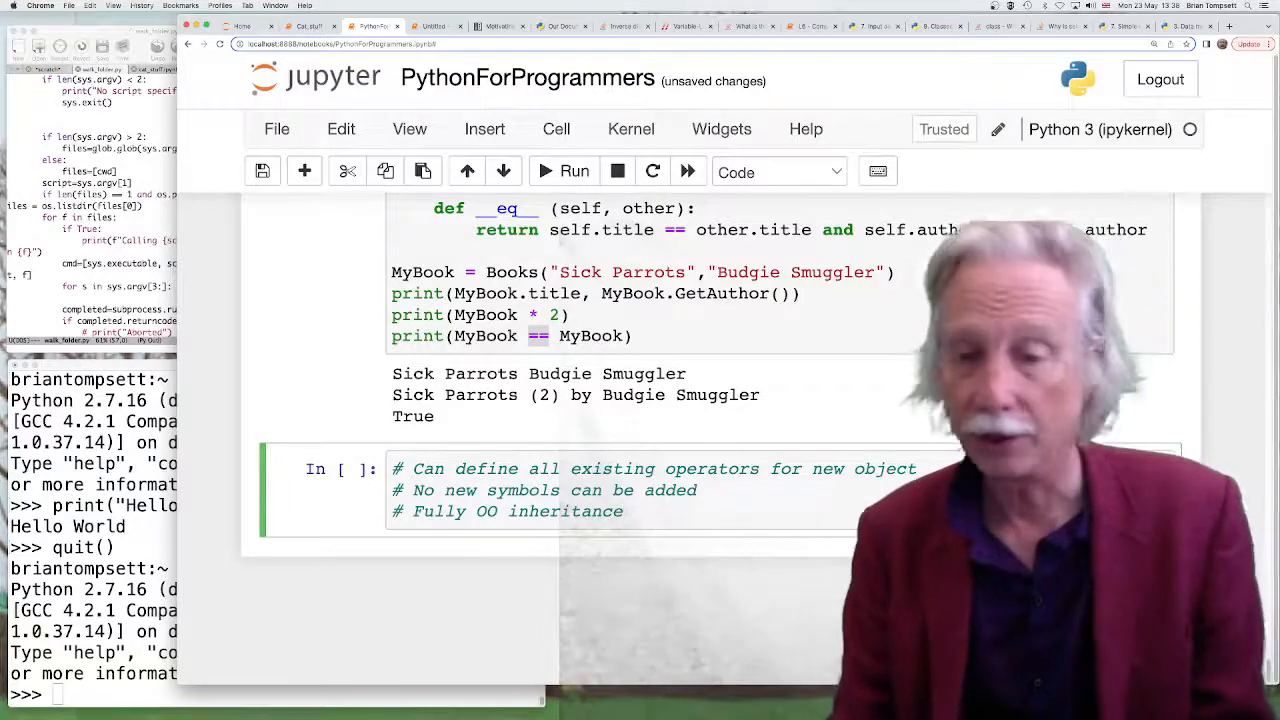
{"action": "key", "text": "Return"}
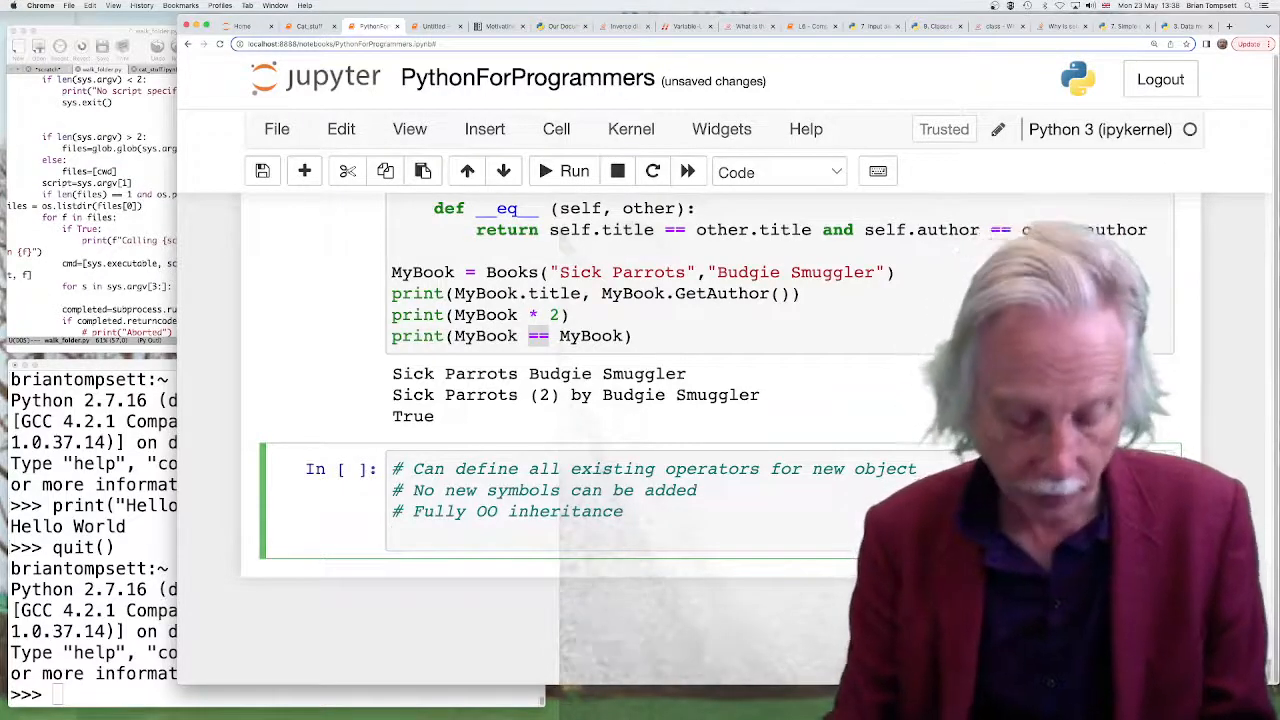
{"action": "type", "text": "# "}
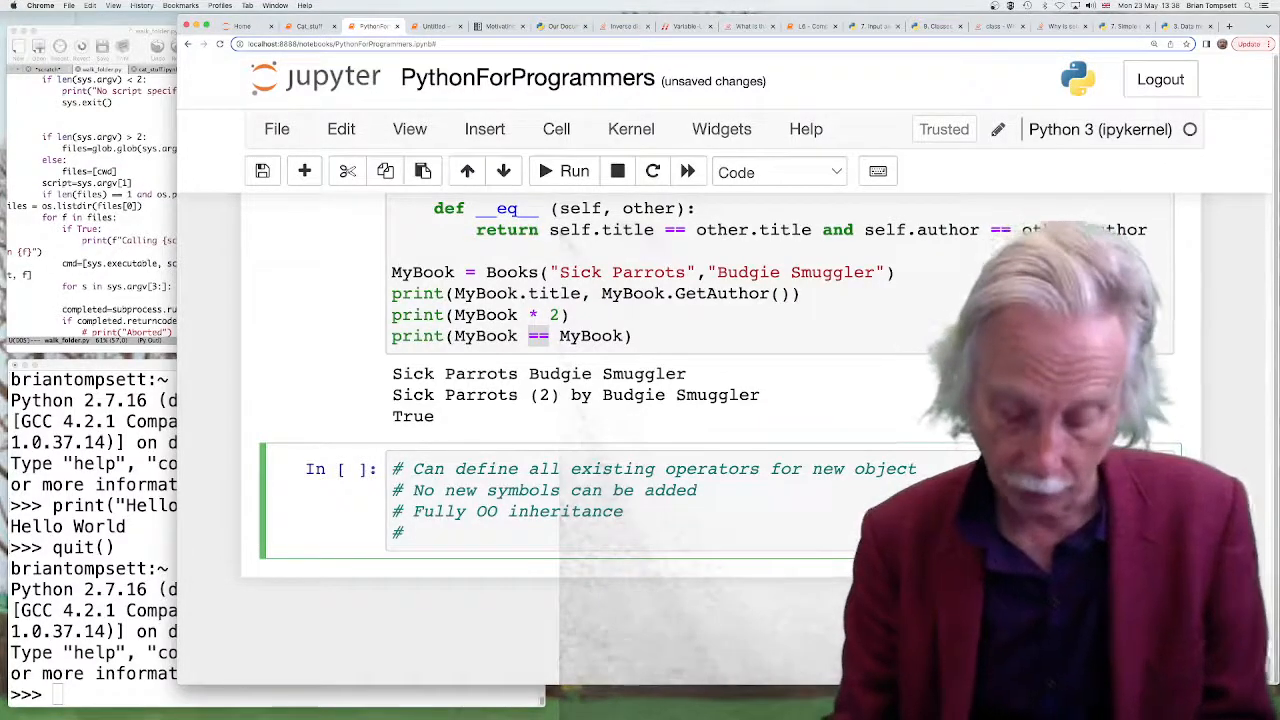
{"action": "type", "text": "Read about nam"}
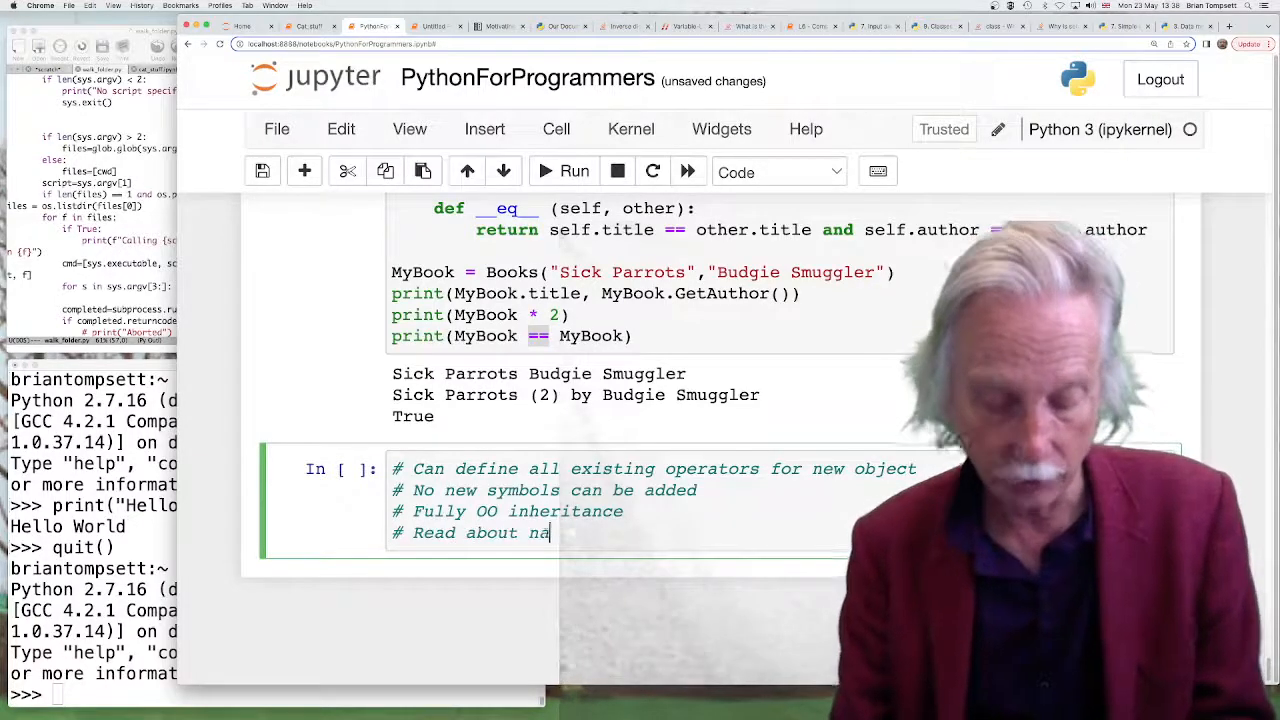
{"action": "type", "text": "espa"}
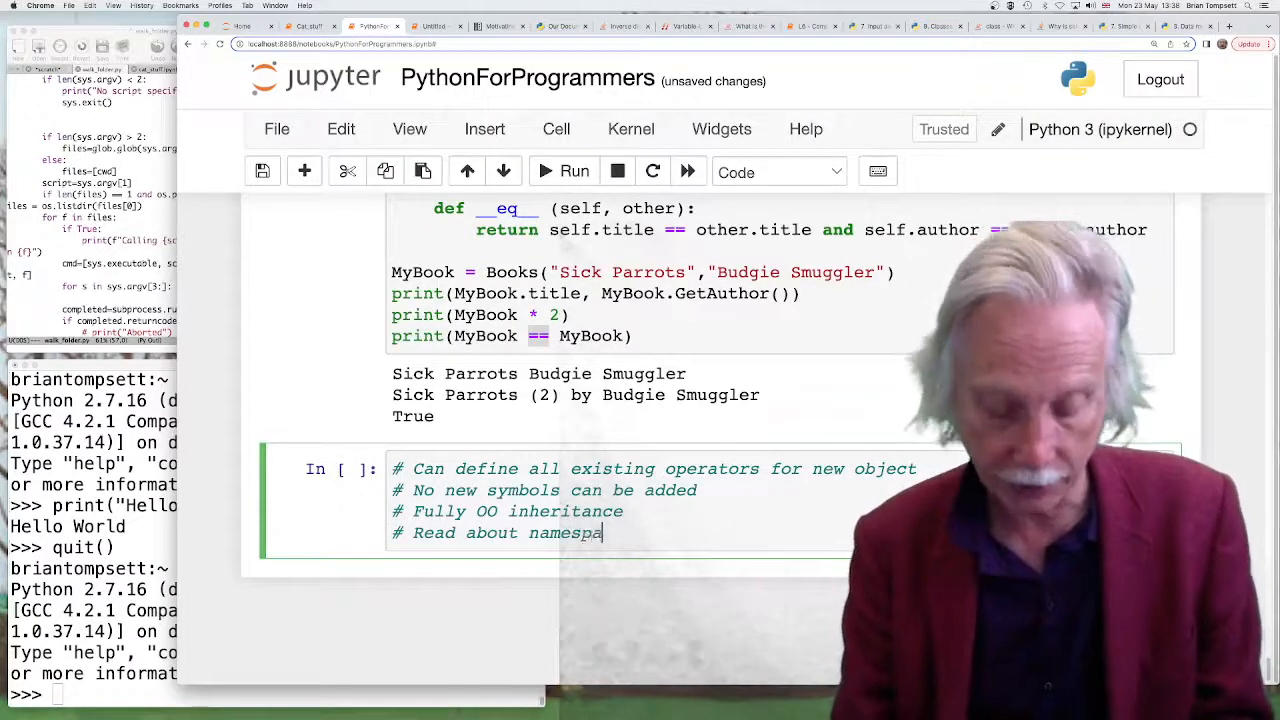
{"action": "type", "text": "ces, mod"}
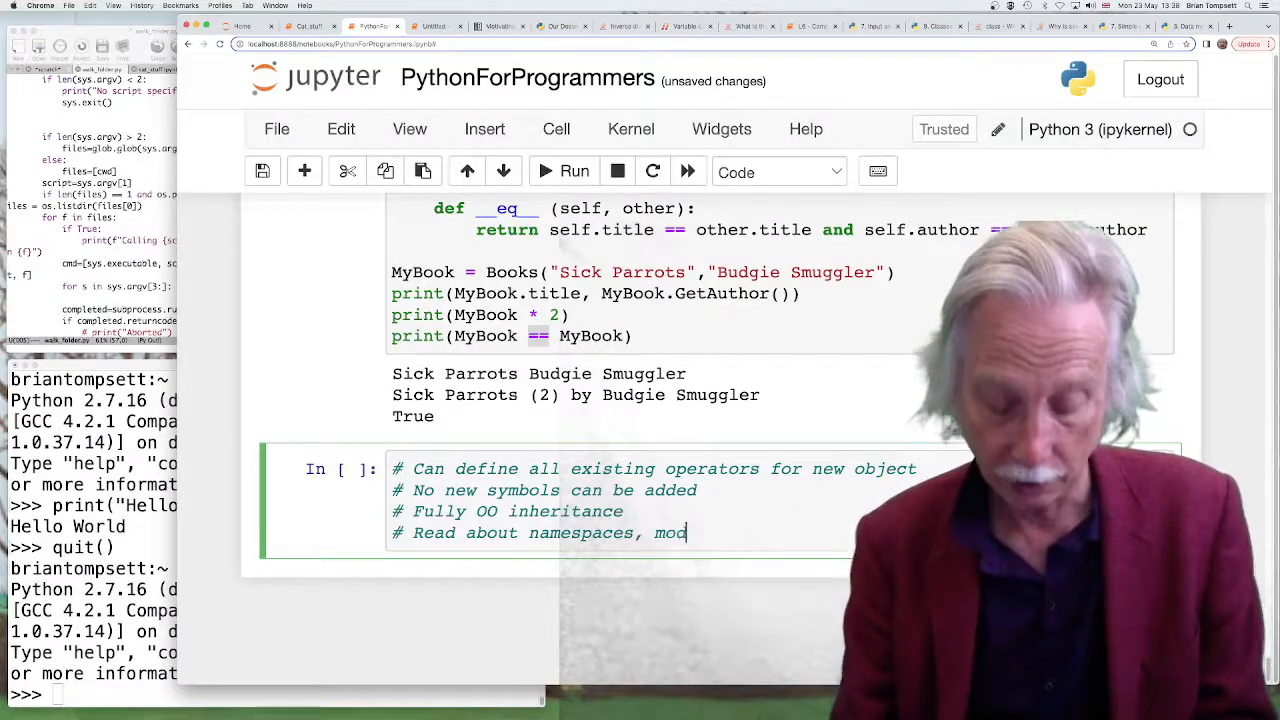
{"action": "type", "text": "ules"}
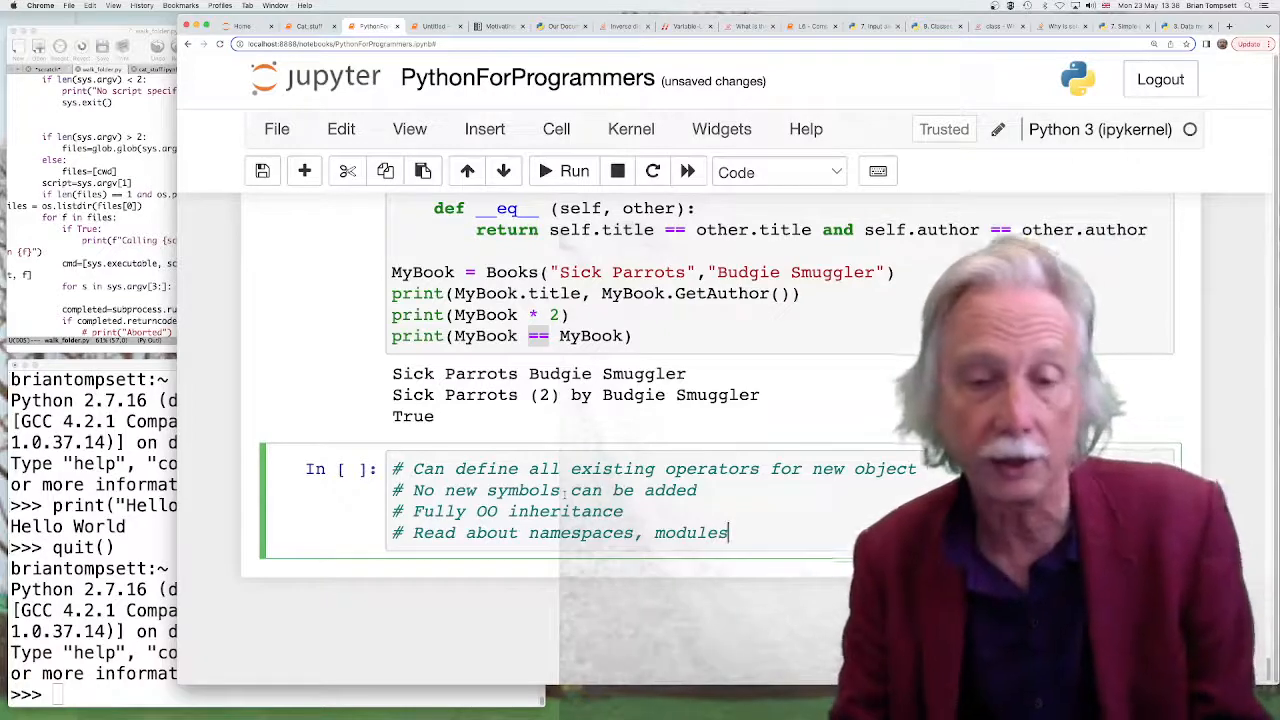
{"action": "type", "text": ", packages"}
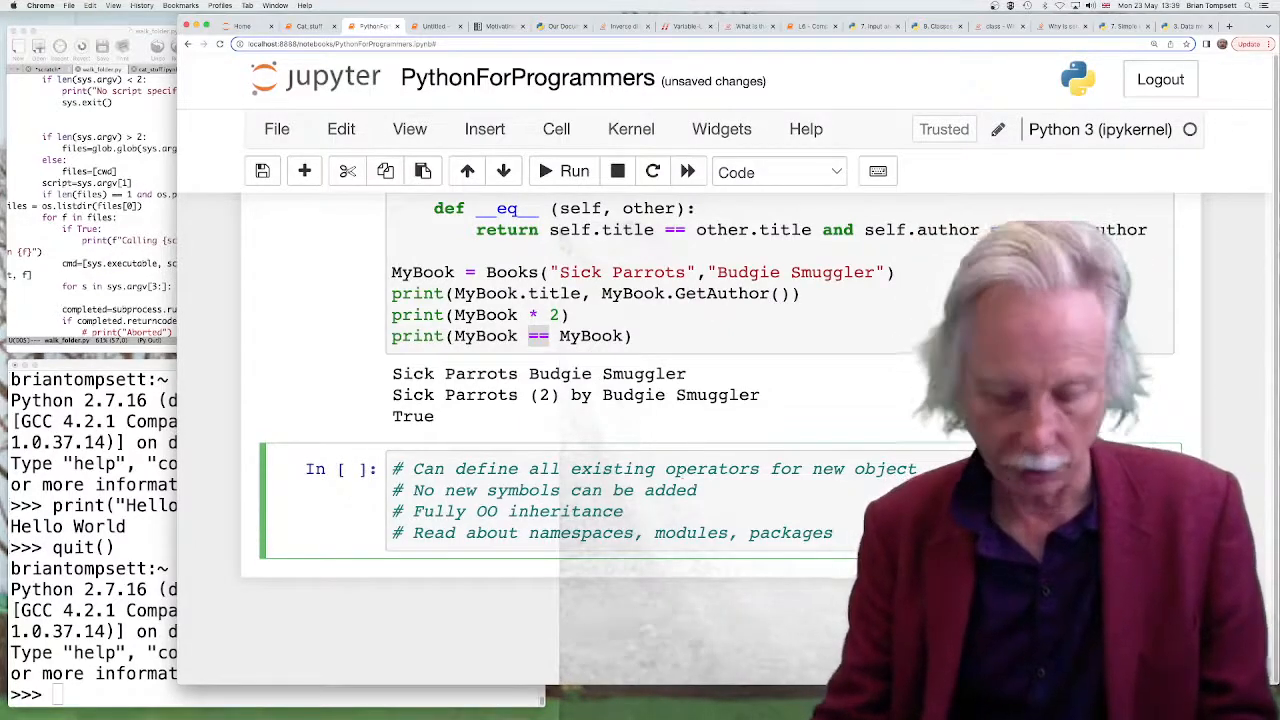
- Add a blank comment line and a '# Semicolons' heading after the namespaces note
{"action": "key", "text": "Return"}
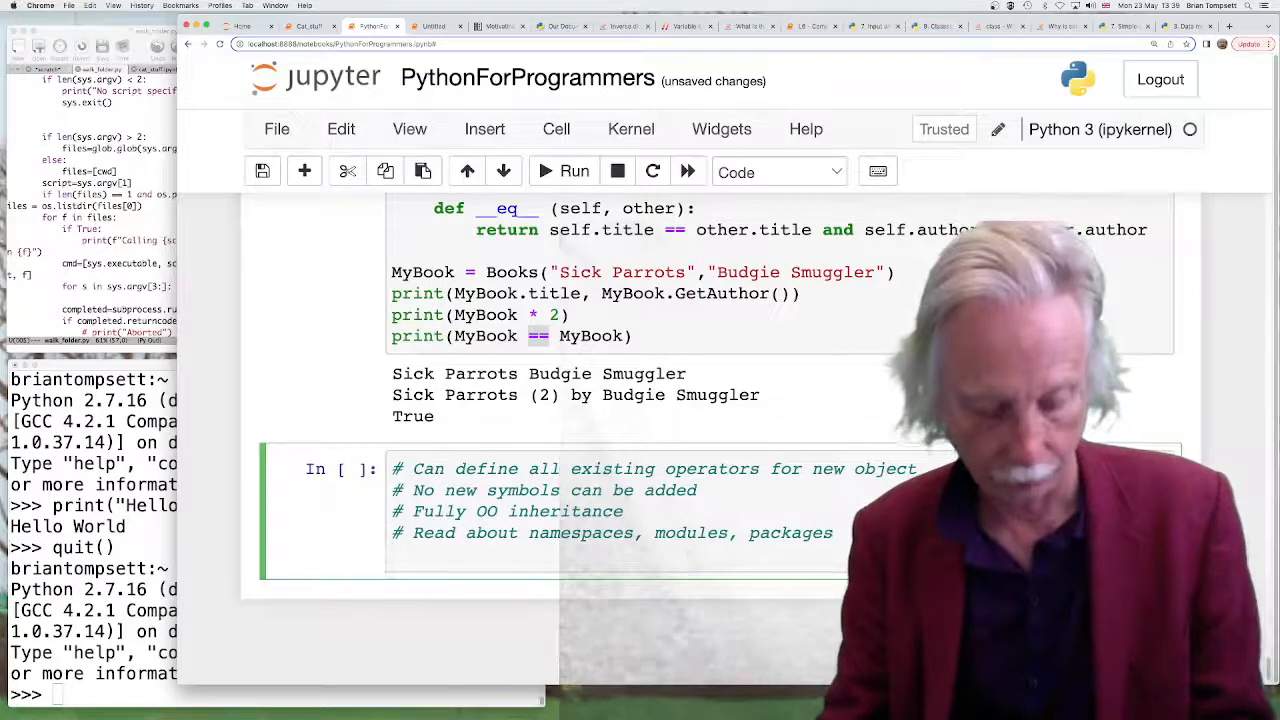
{"action": "type", "text": "#"}
{"action": "key", "text": "Return"}
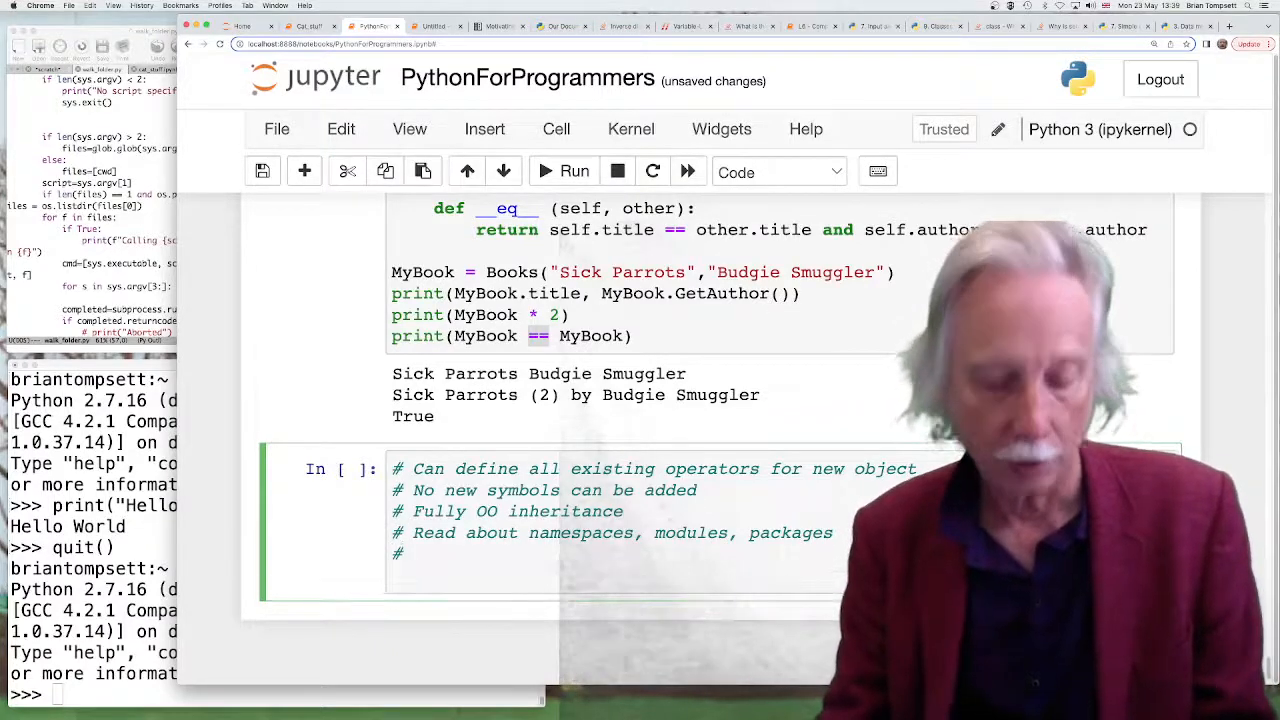
{"action": "type", "text": "# Semicolons"}
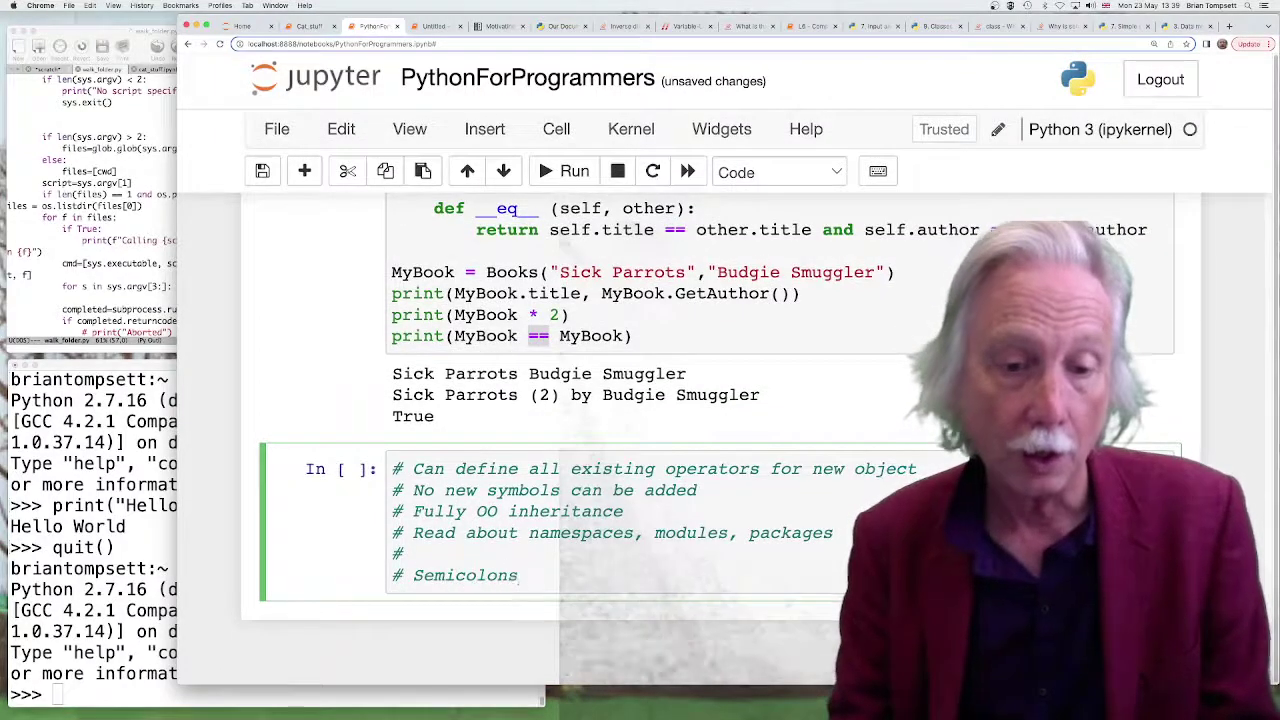
{"action": "key", "text": "Return"}
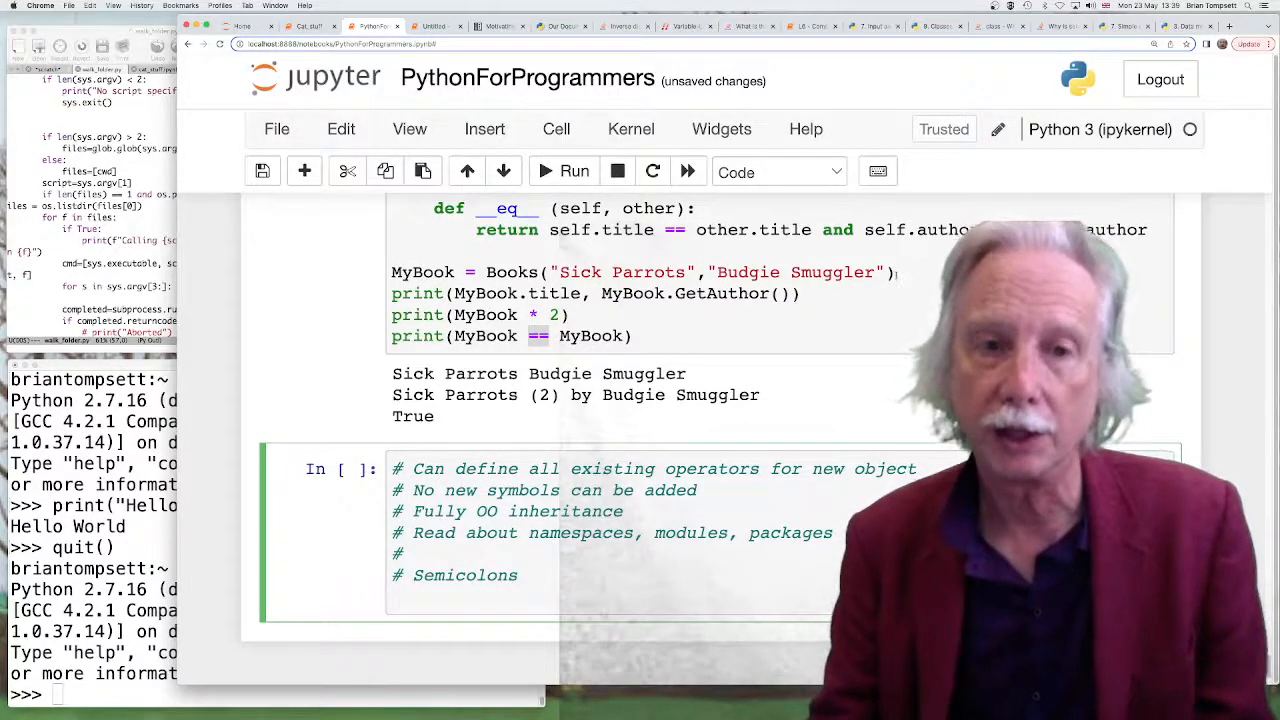
{"action": "scroll", "coordinate": [865, 323], "scroll_direction": "up", "scroll_amount": 1}
{"action": "scroll", "coordinate": [865, 325], "scroll_direction": "up", "scroll_amount": 2}
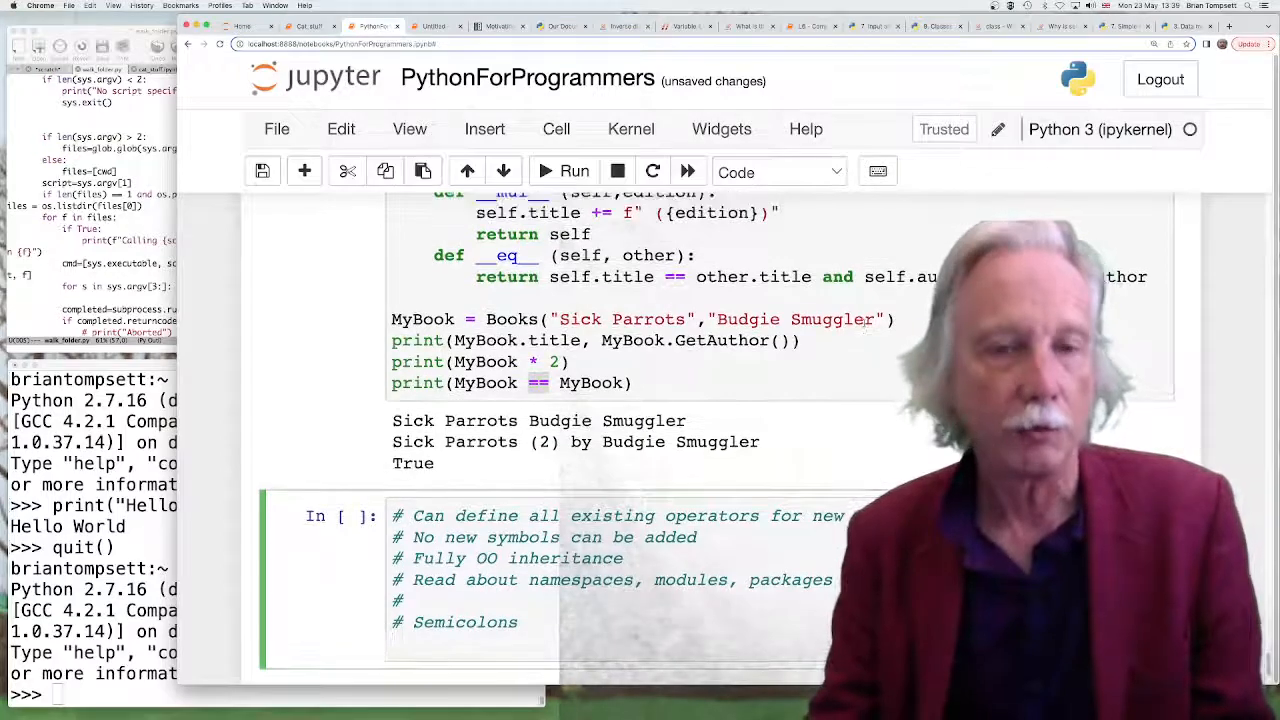
{"action": "scroll", "coordinate": [866, 321], "scroll_direction": "up", "scroll_amount": 3}
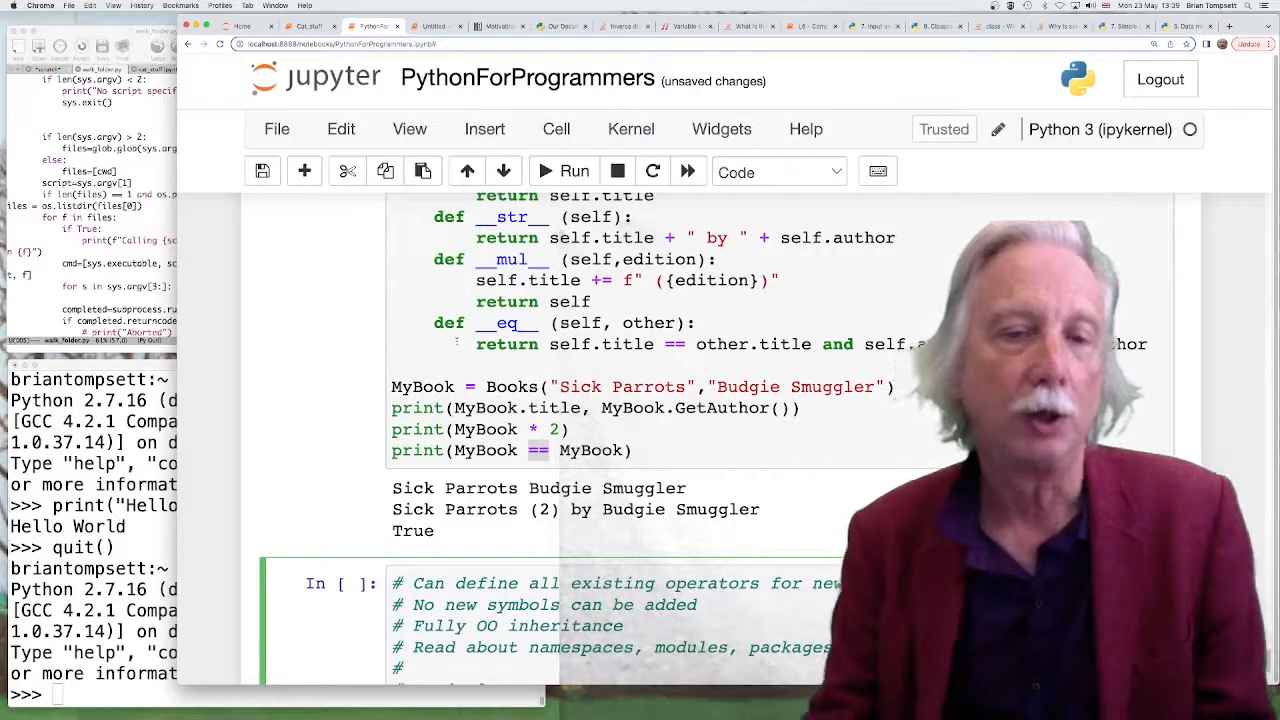
{"action": "scroll", "coordinate": [493, 346], "scroll_direction": "down", "scroll_amount": 10}
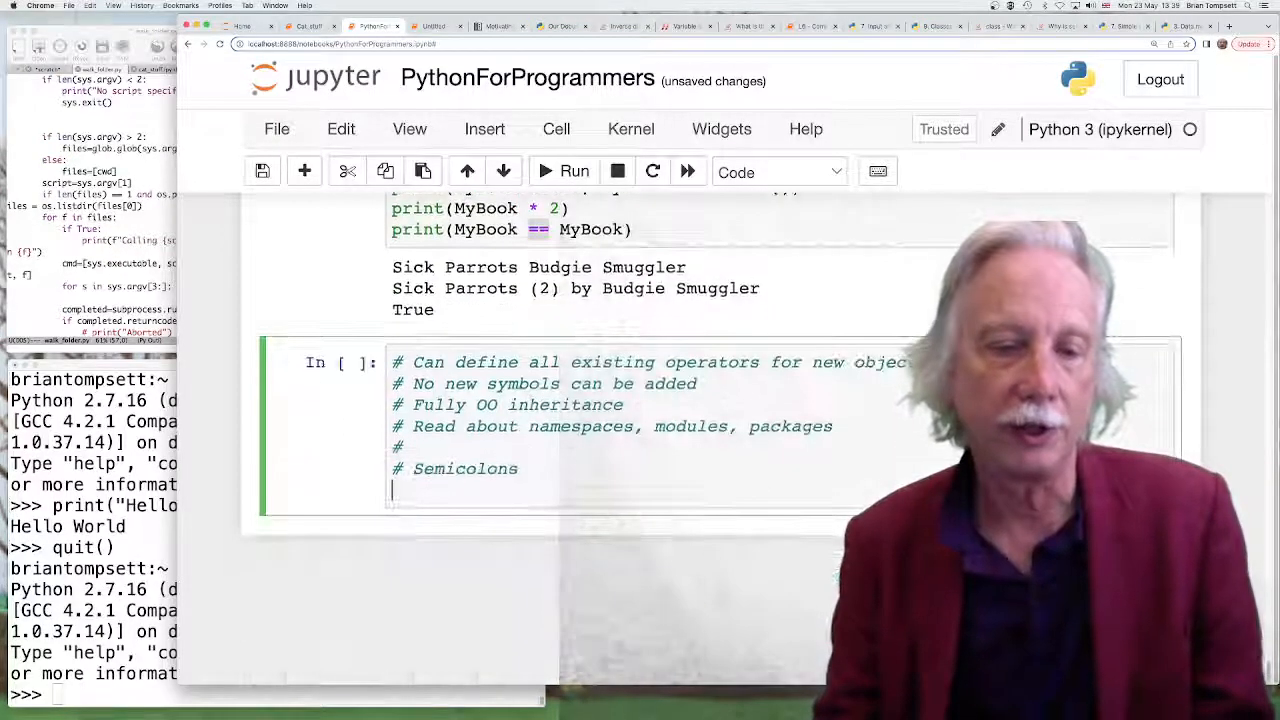
{"action": "type", "text": "if "}
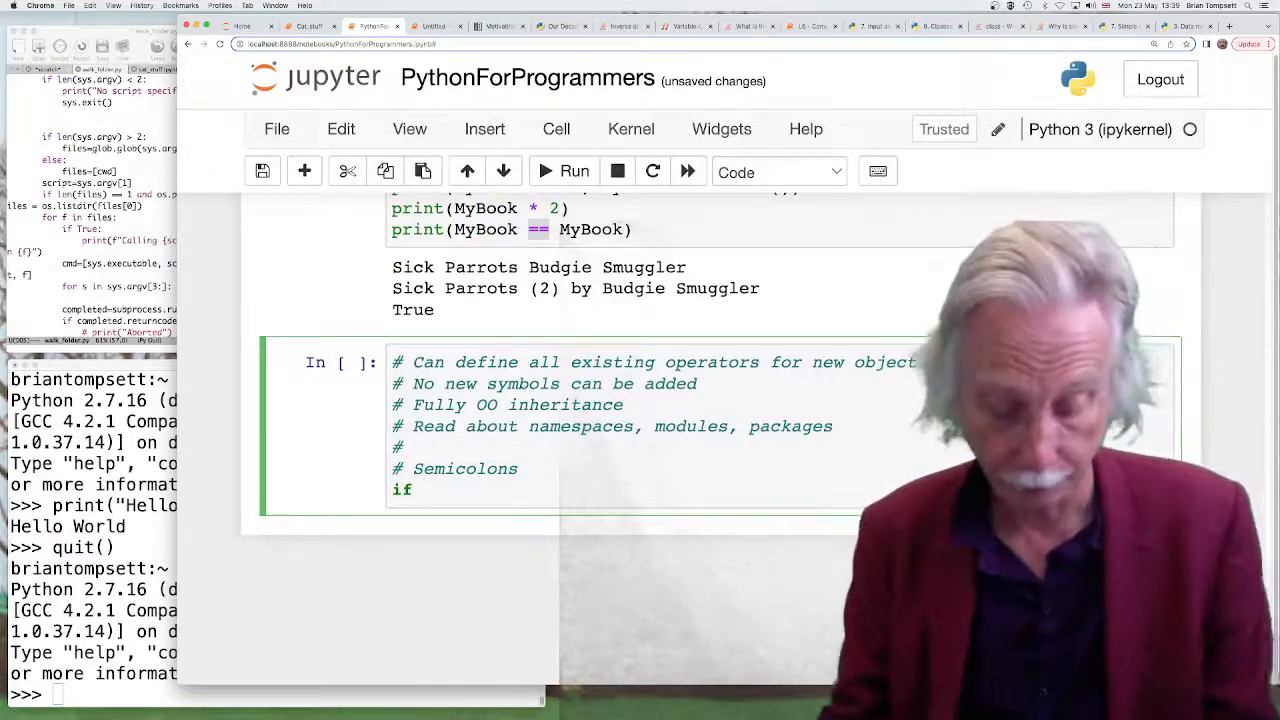
{"action": "type", "text": "True"}
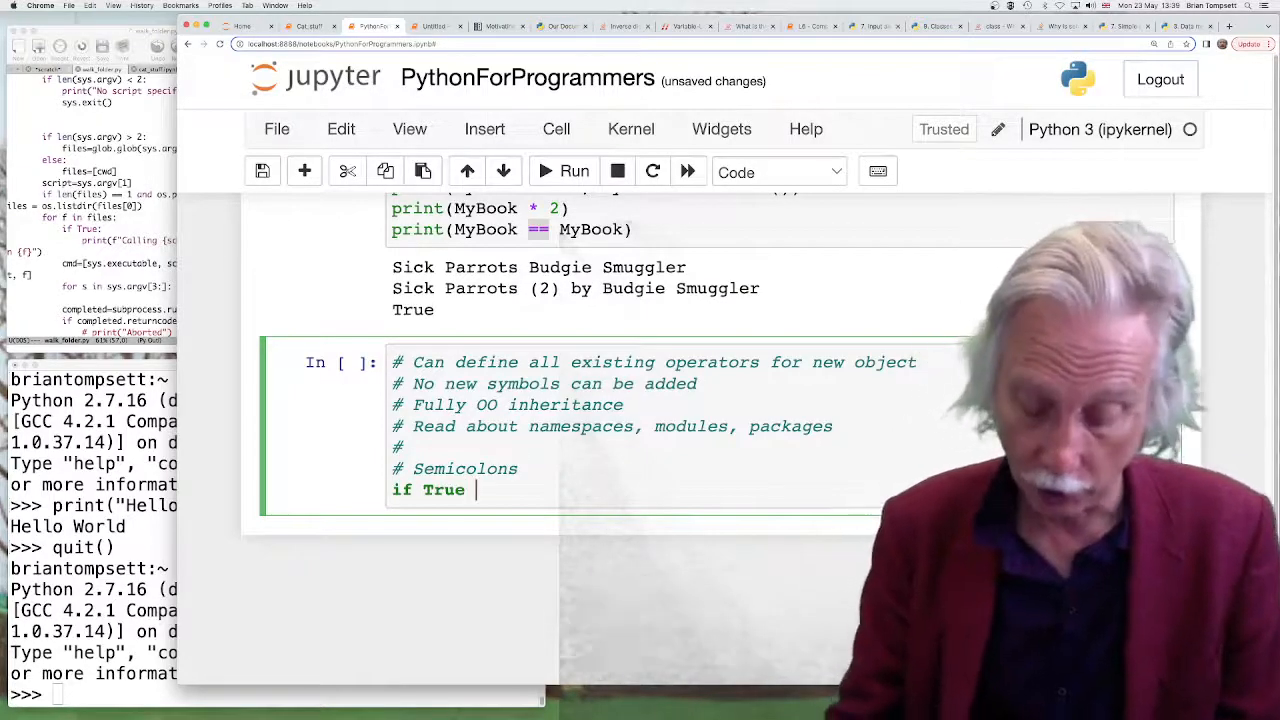
- Write the one-line if True: print("True"); else: print("False"); statement under the heading
{"action": "key", "text": "BackSpace"}
{"action": "type", "text": ": "}
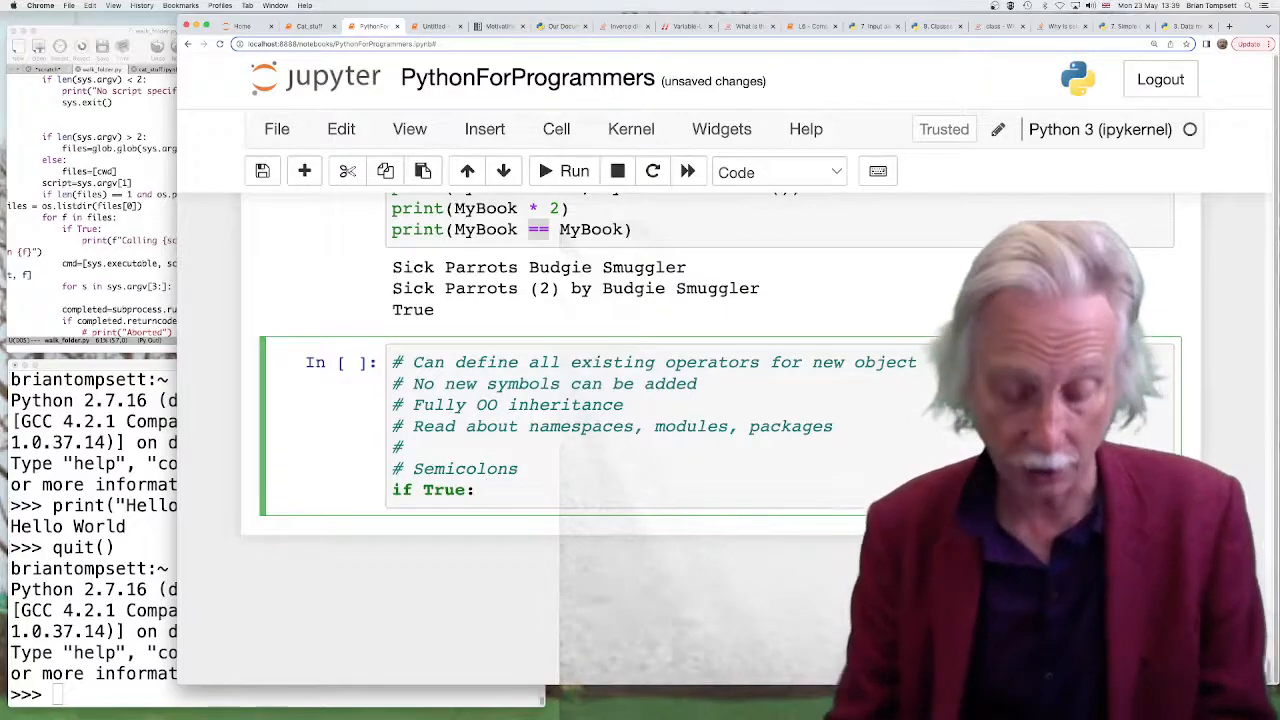
{"action": "type", "text": "print("}
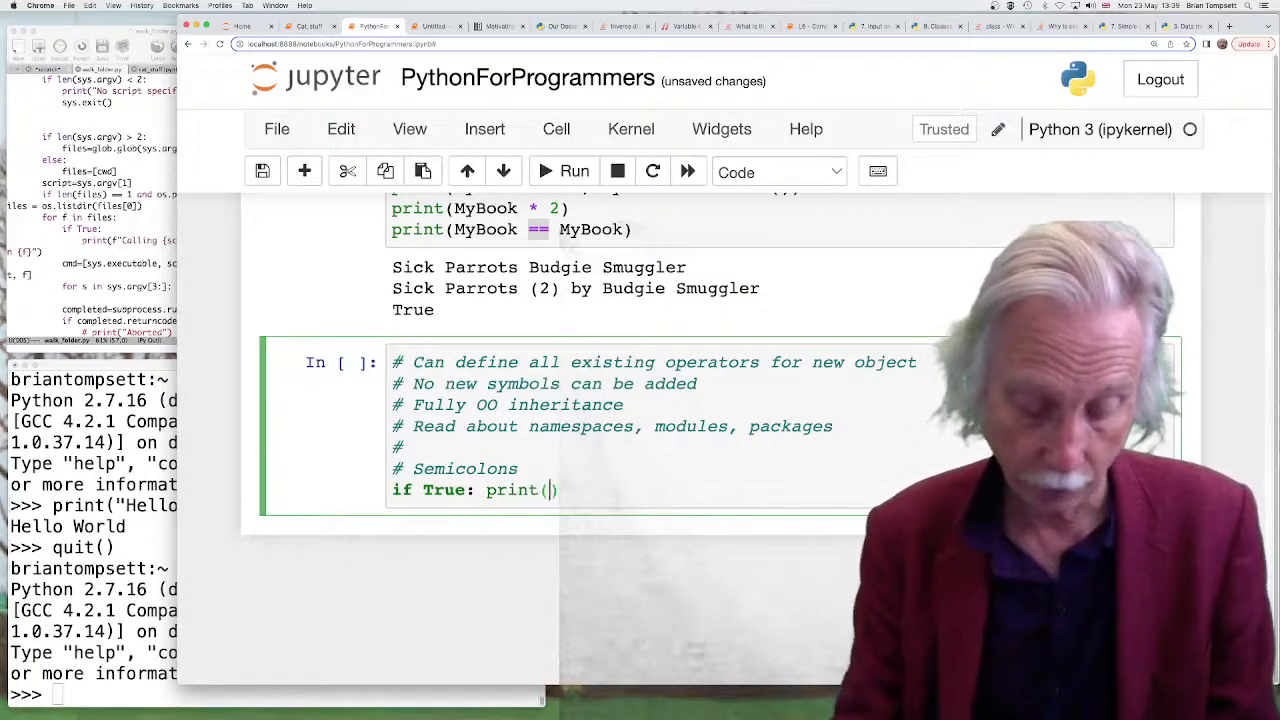
{"action": "type", "text": "\"True\")"}
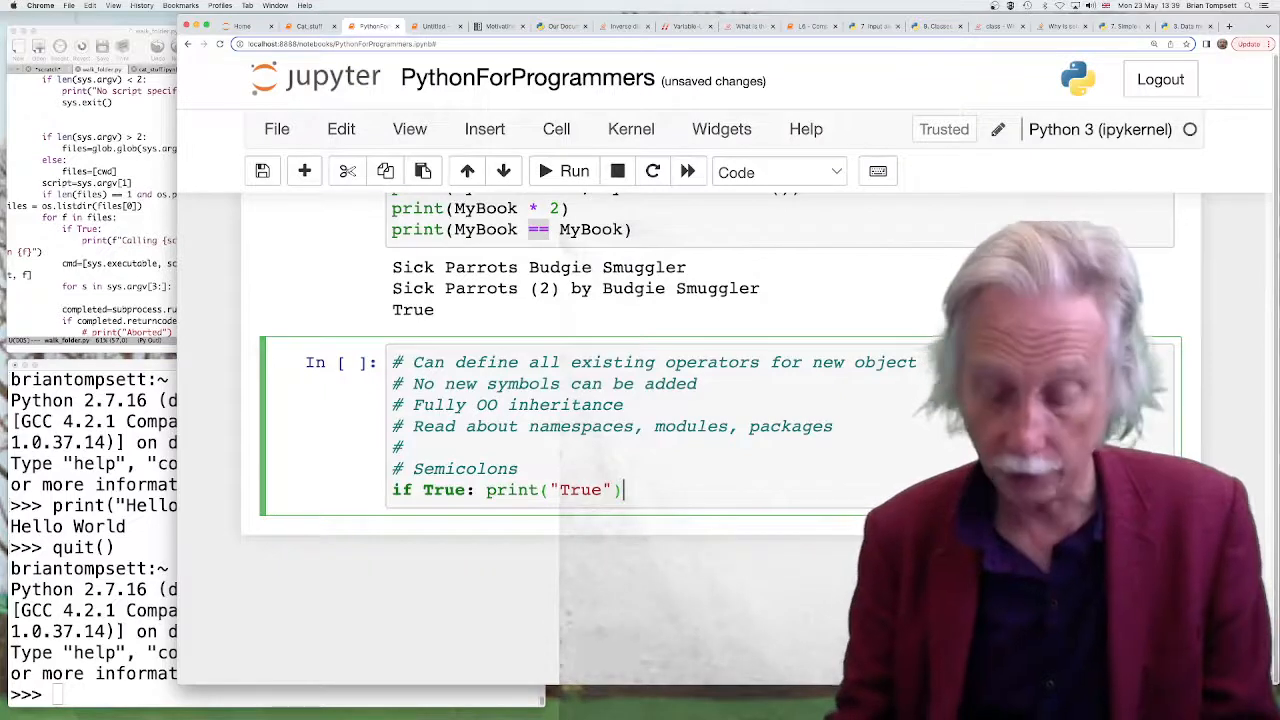
{"action": "type", "text": ";"}
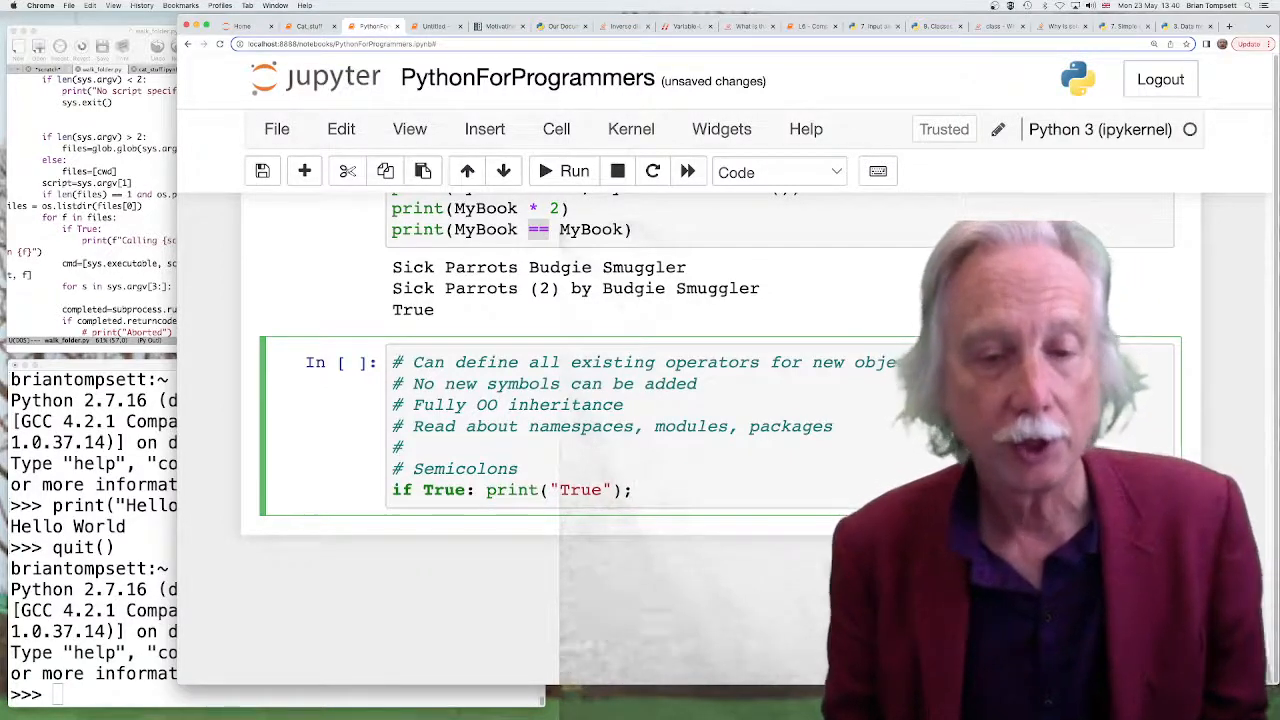
{"action": "type", "text": "else: print"}
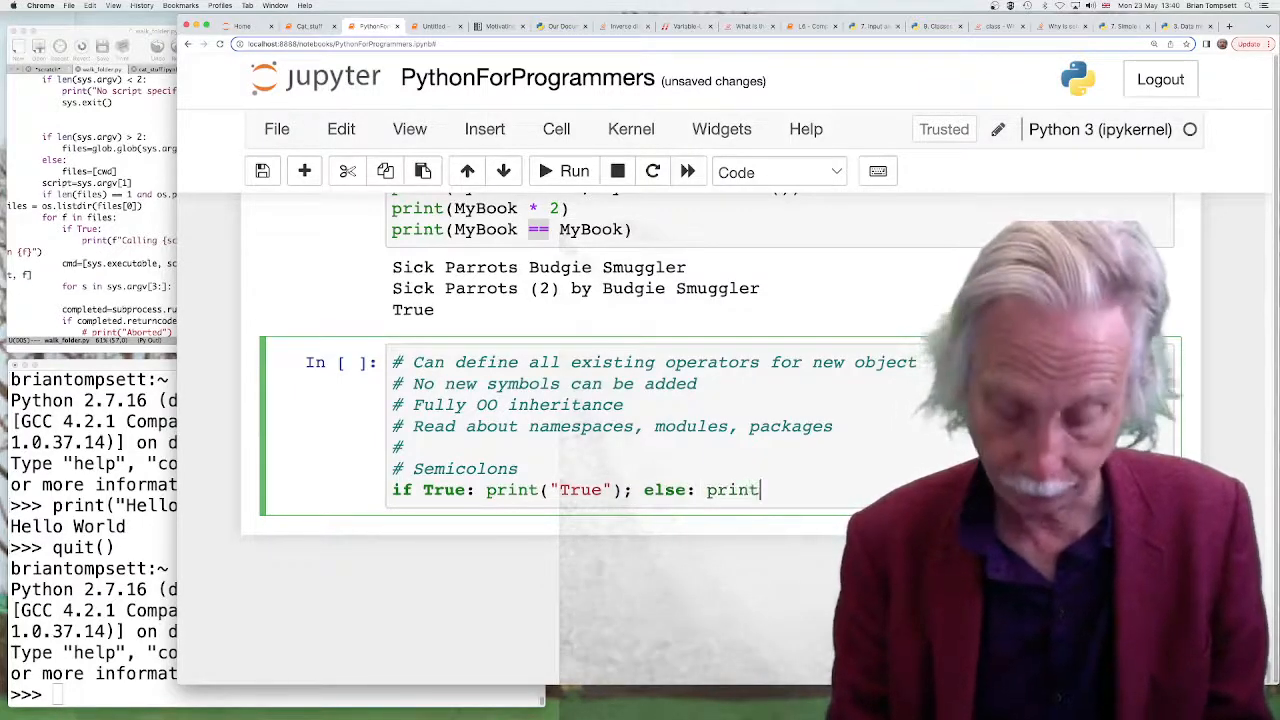
{"action": "type", "text": "(\"False\");"}
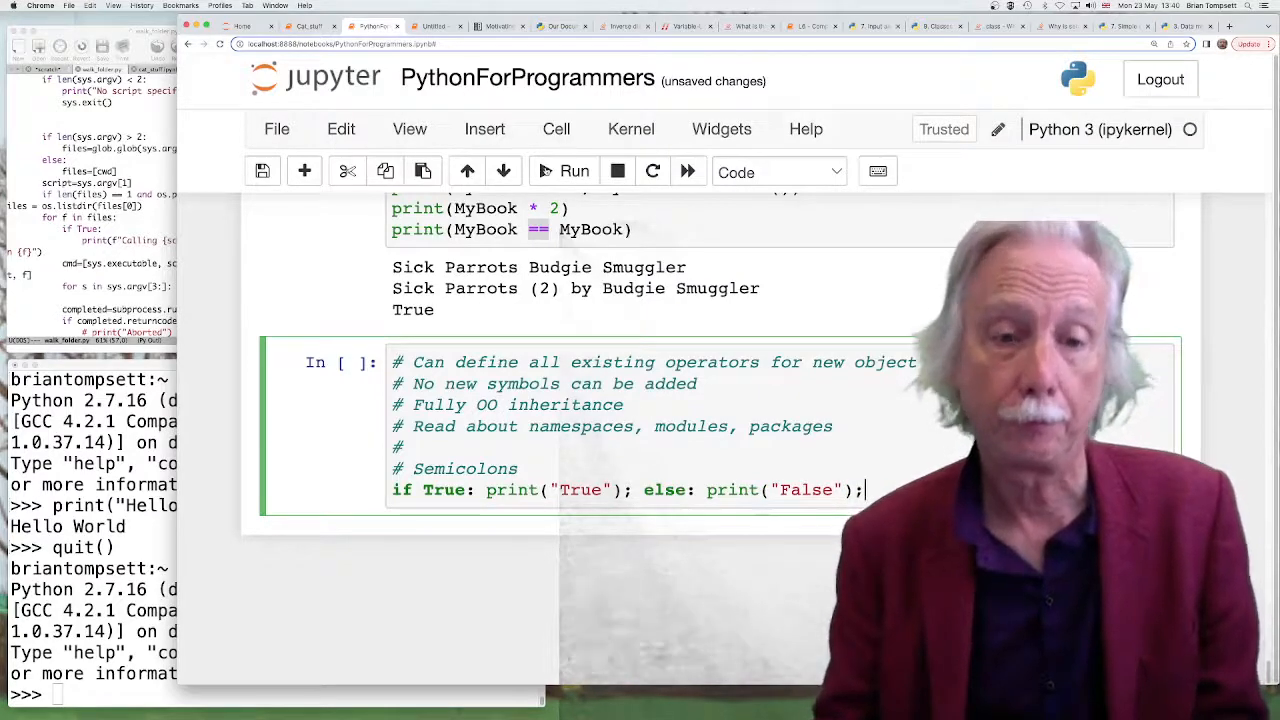
- Run the one-line if/else to see the SyntaxError, then move else onto its own line
{"action": "left_click", "coordinate": [553, 176]}
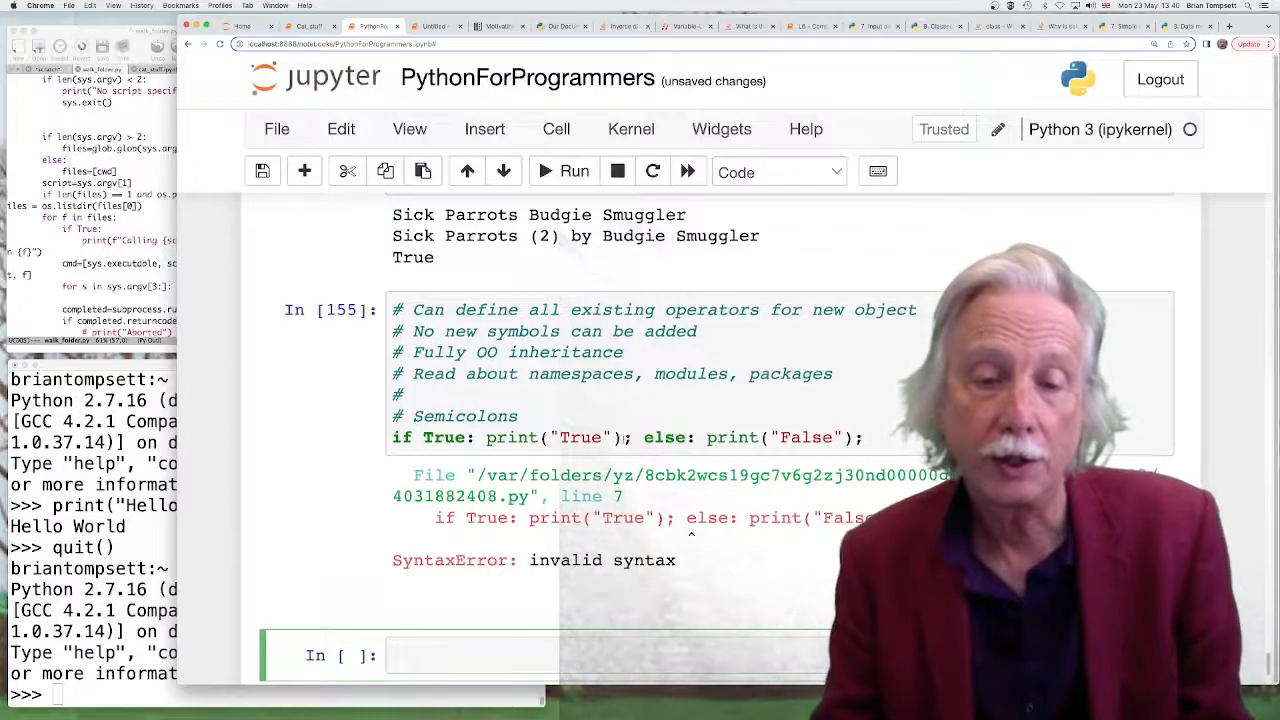
{"action": "left_click", "coordinate": [628, 438]}
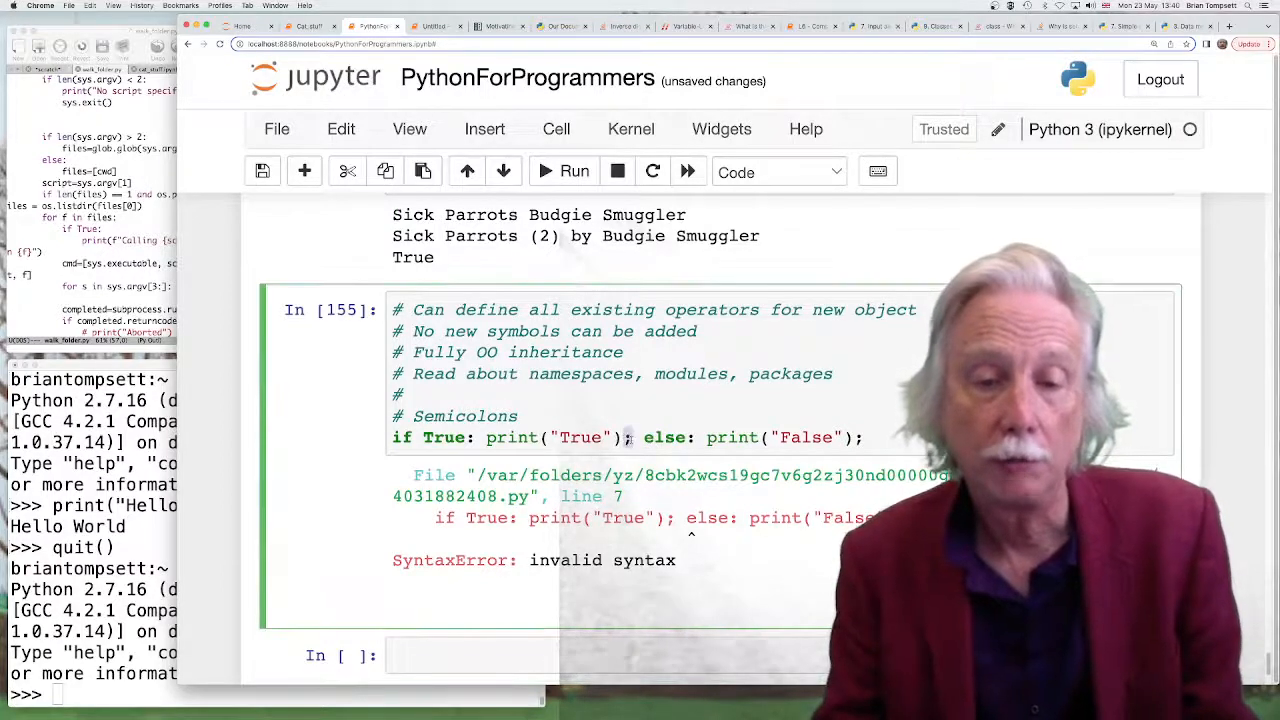
{"action": "left_click_drag", "start_coordinate": [486, 438], "coordinate": [690, 438]}
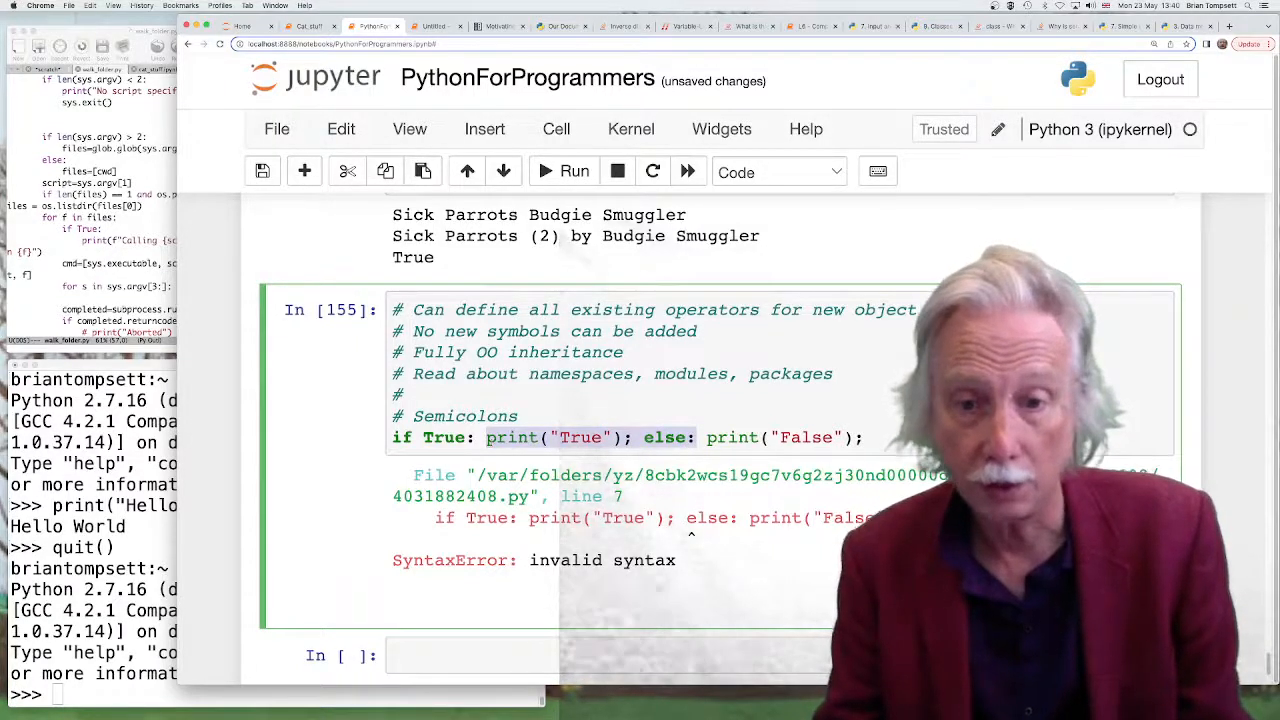
{"action": "left_click", "coordinate": [645, 438]}
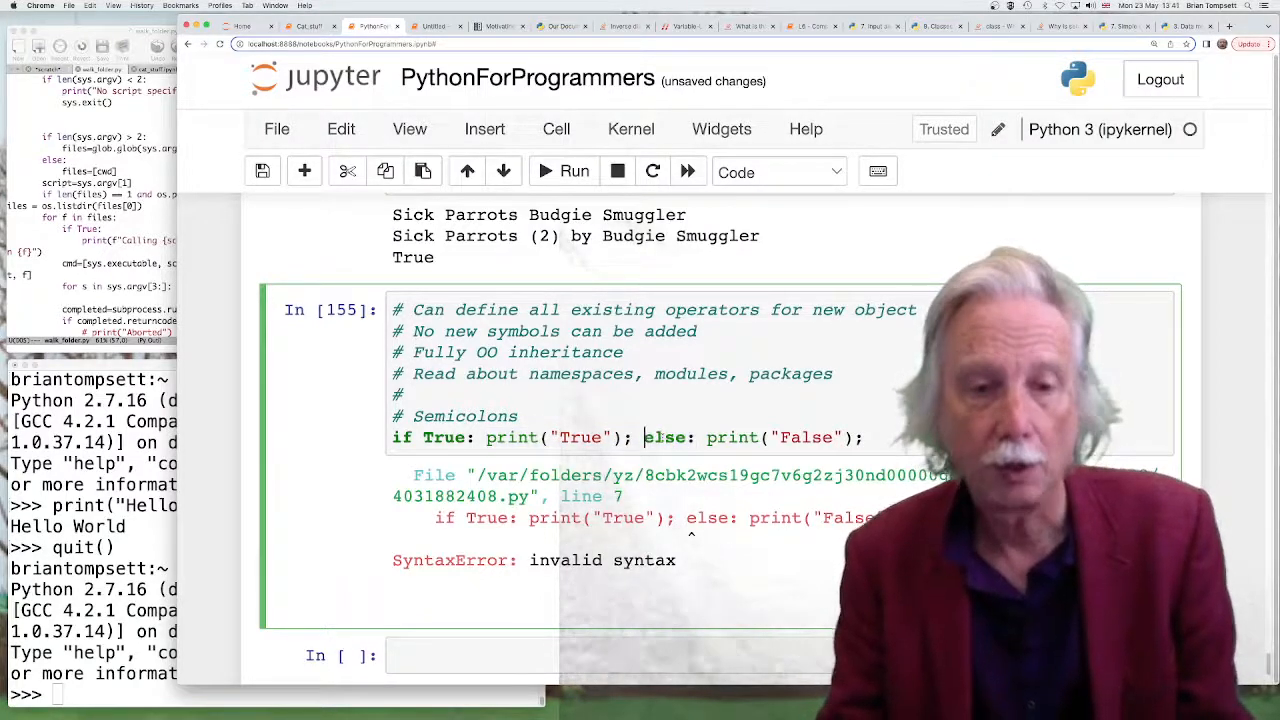
{"action": "key", "text": "Return"}
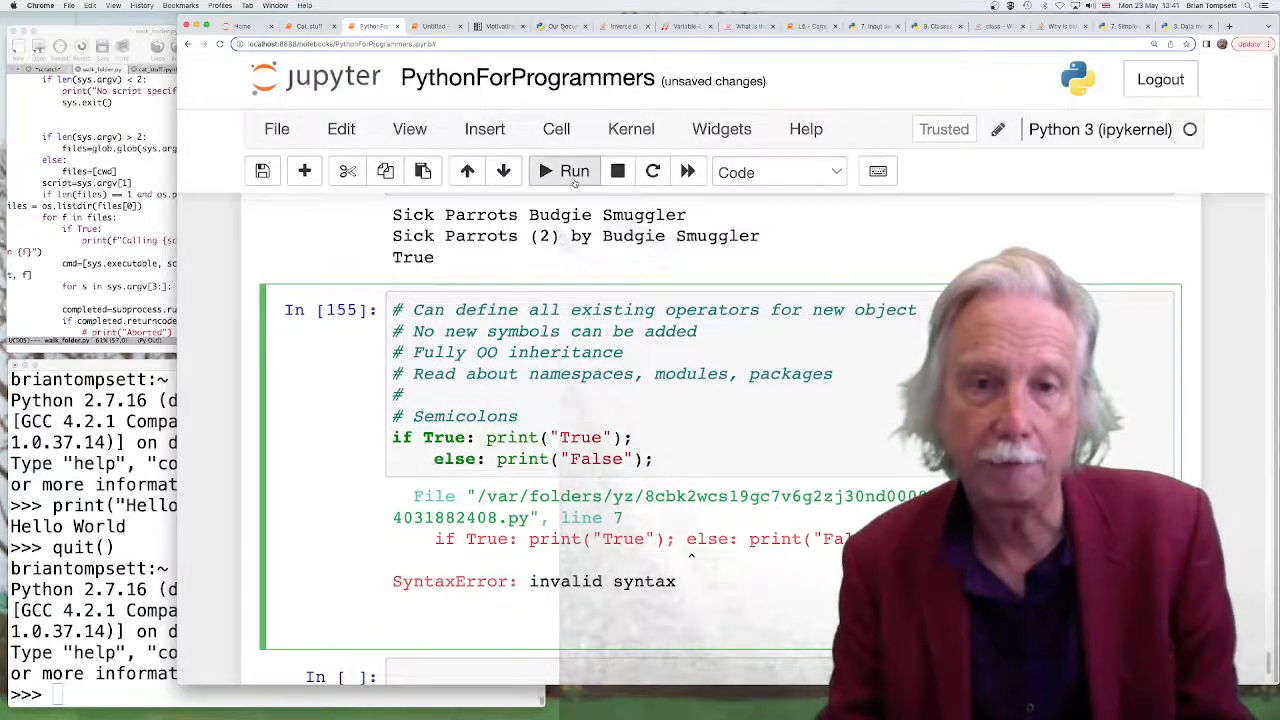
- Rerun the split if/else, re-indent the else line and run again to hit the IndentationError
{"action": "left_click", "coordinate": [575, 178]}
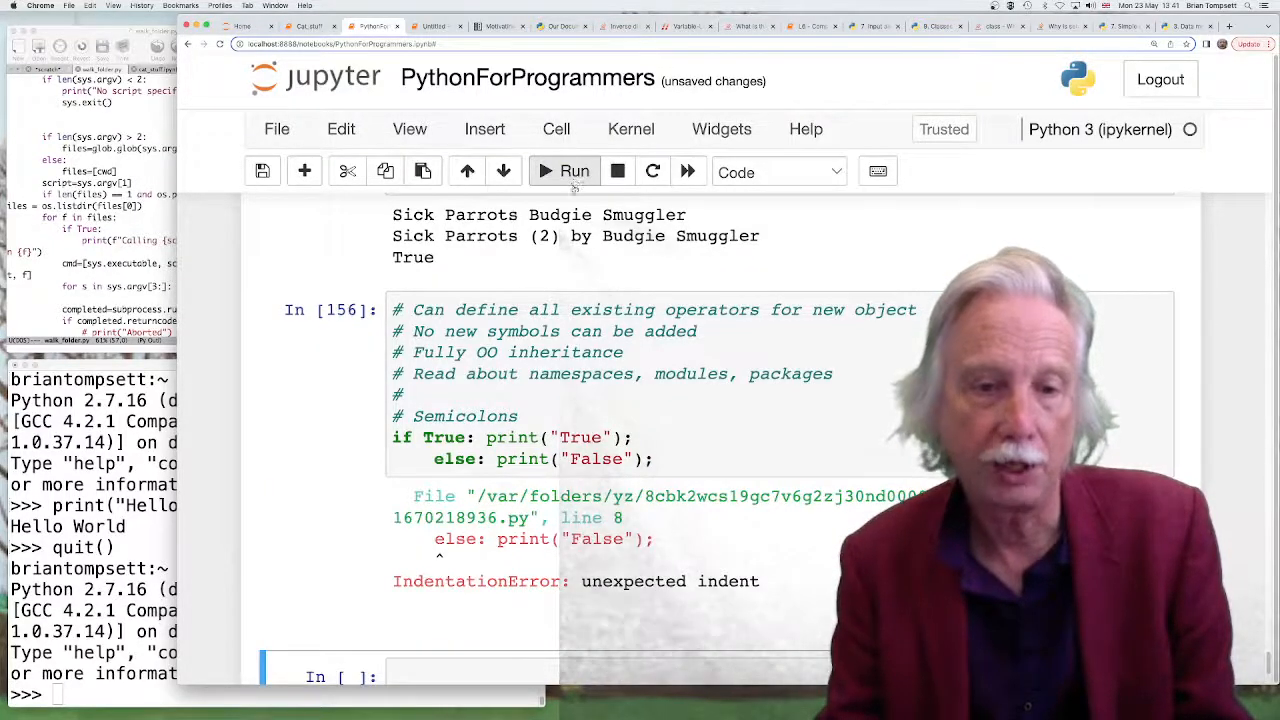
{"action": "left_click", "coordinate": [436, 461]}
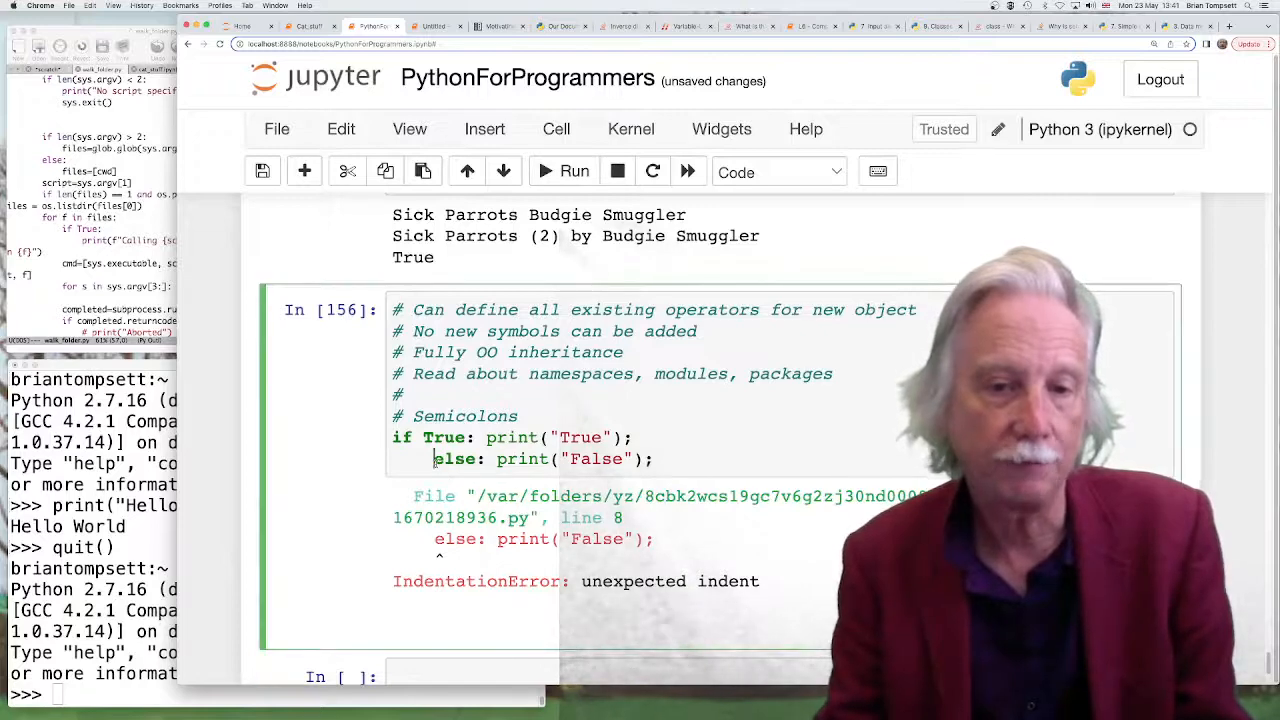
{"action": "left_click_drag", "start_coordinate": [434, 461], "coordinate": [392, 461]}
{"action": "key", "text": "BackSpace"}
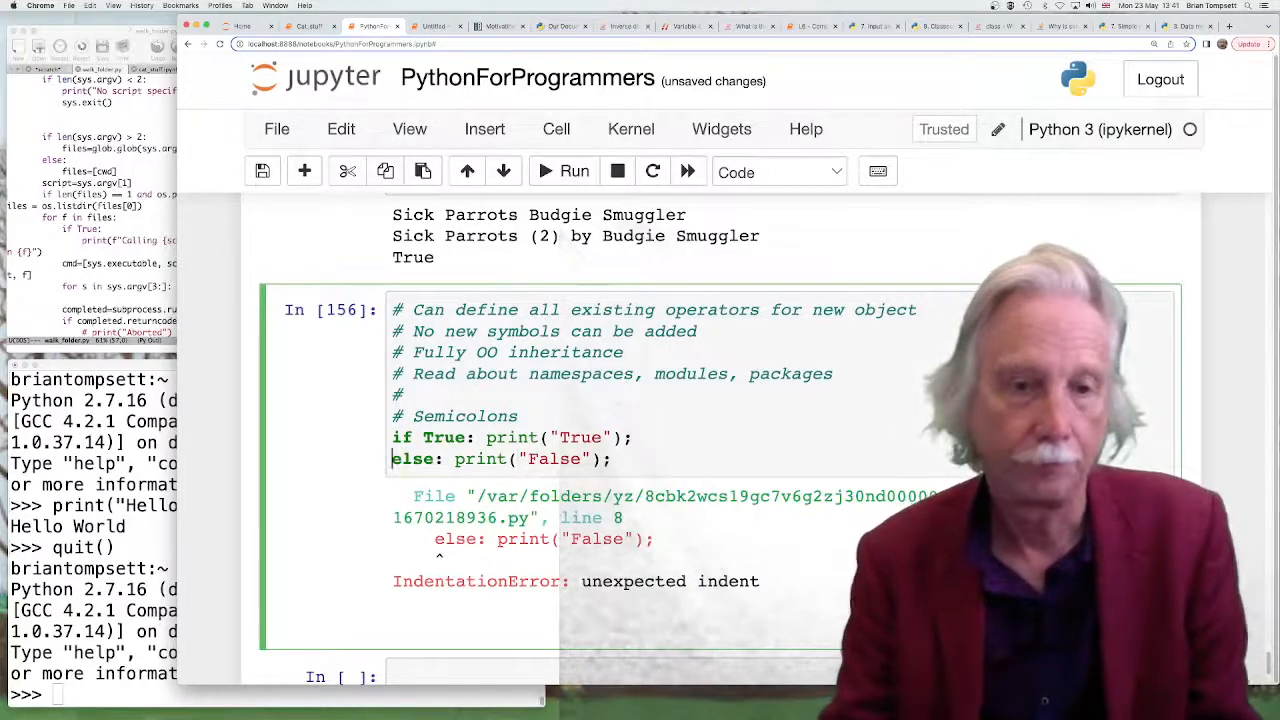
{"action": "key", "text": "Tab"}
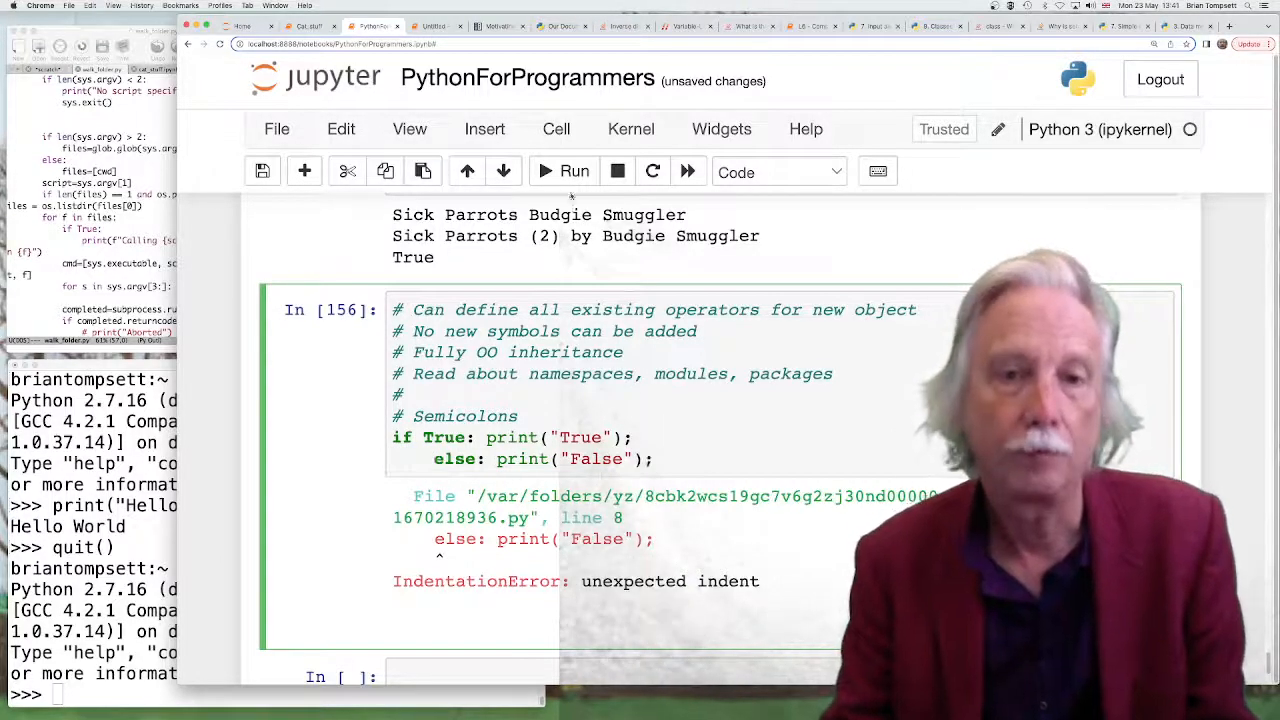
{"action": "left_click", "coordinate": [568, 172]}
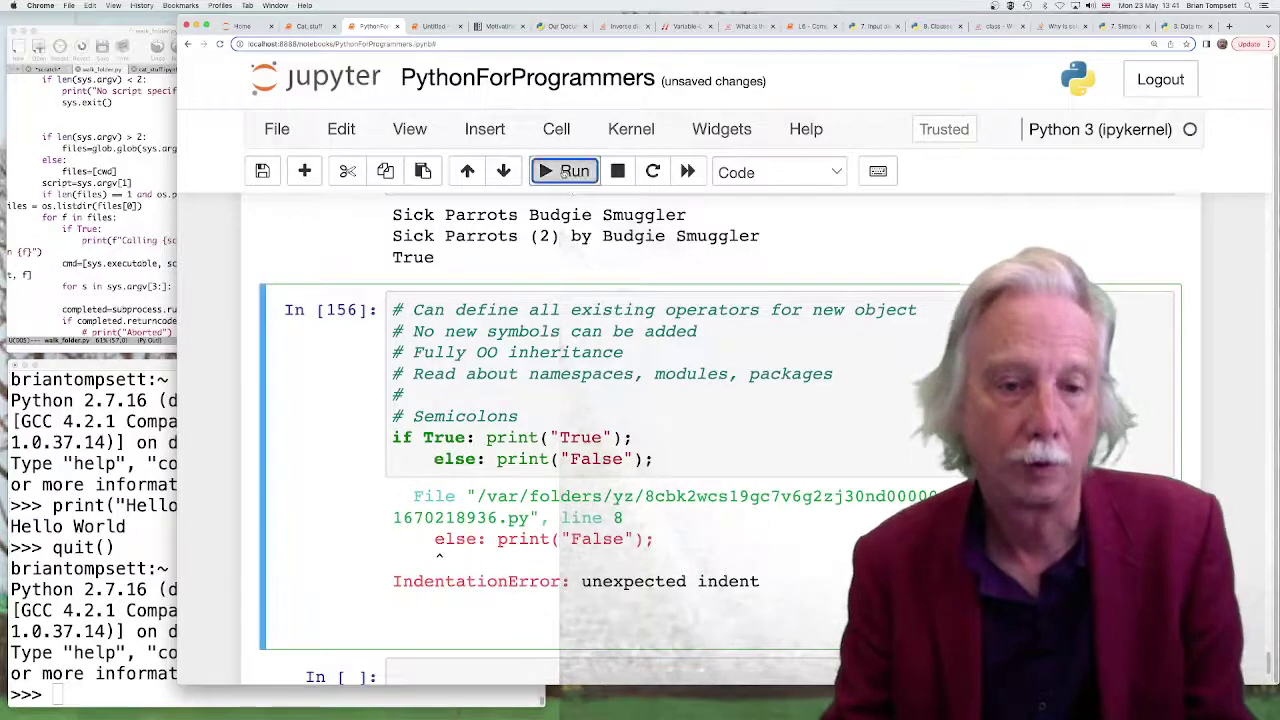
- Remove the trailing semicolons after both print calls and rerun the cell
{"action": "left_click", "coordinate": [434, 460]}
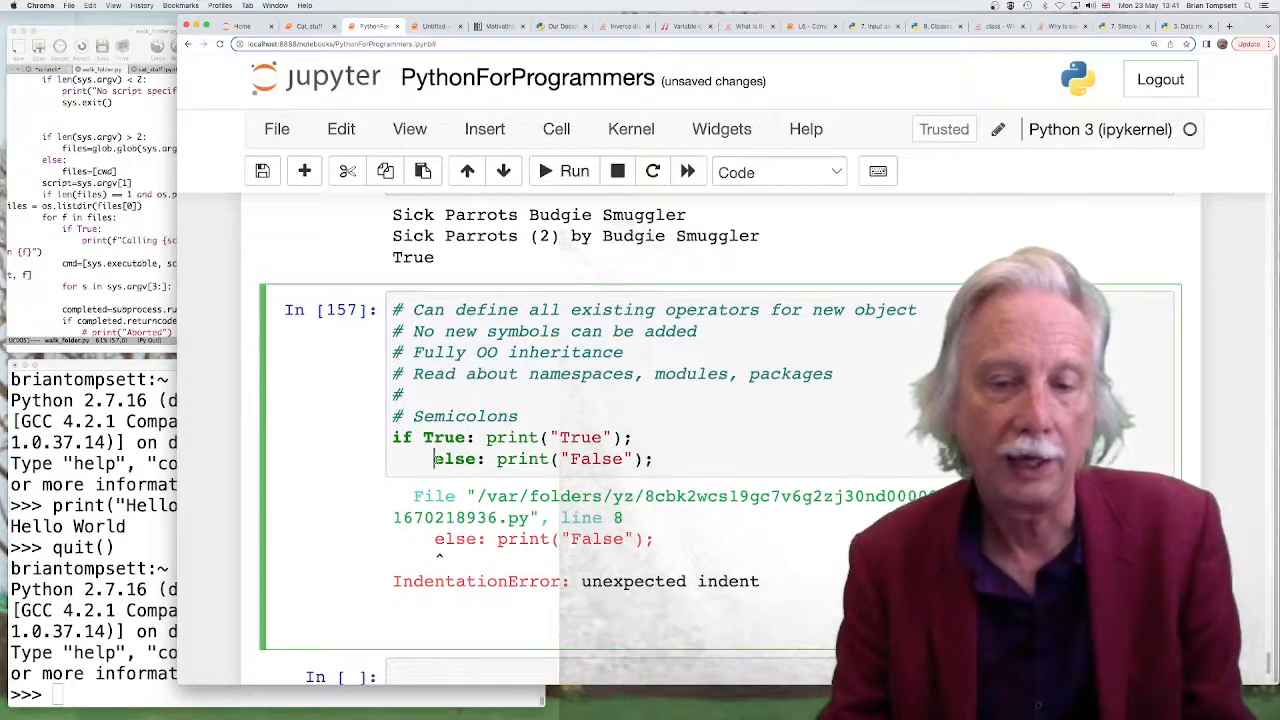
{"action": "left_click", "coordinate": [634, 438]}
{"action": "key", "text": "BackSpace"}
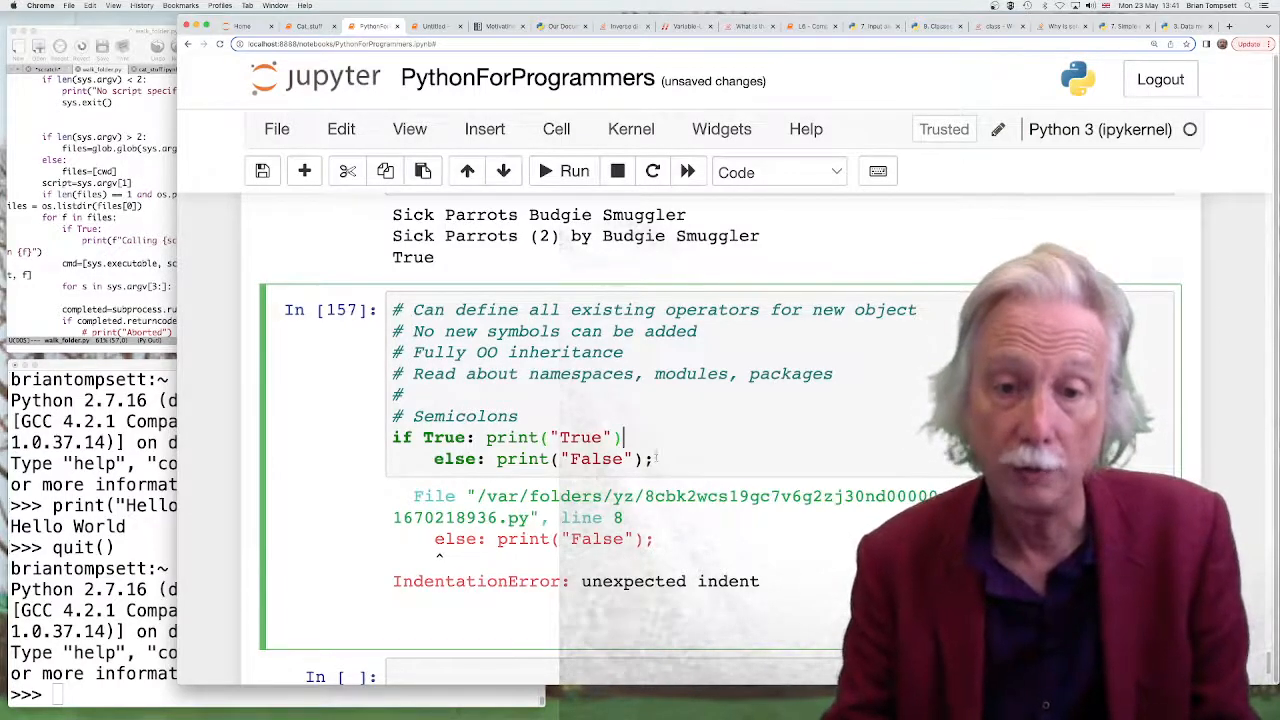
{"action": "left_click", "coordinate": [656, 458]}
{"action": "key", "text": "BackSpace"}
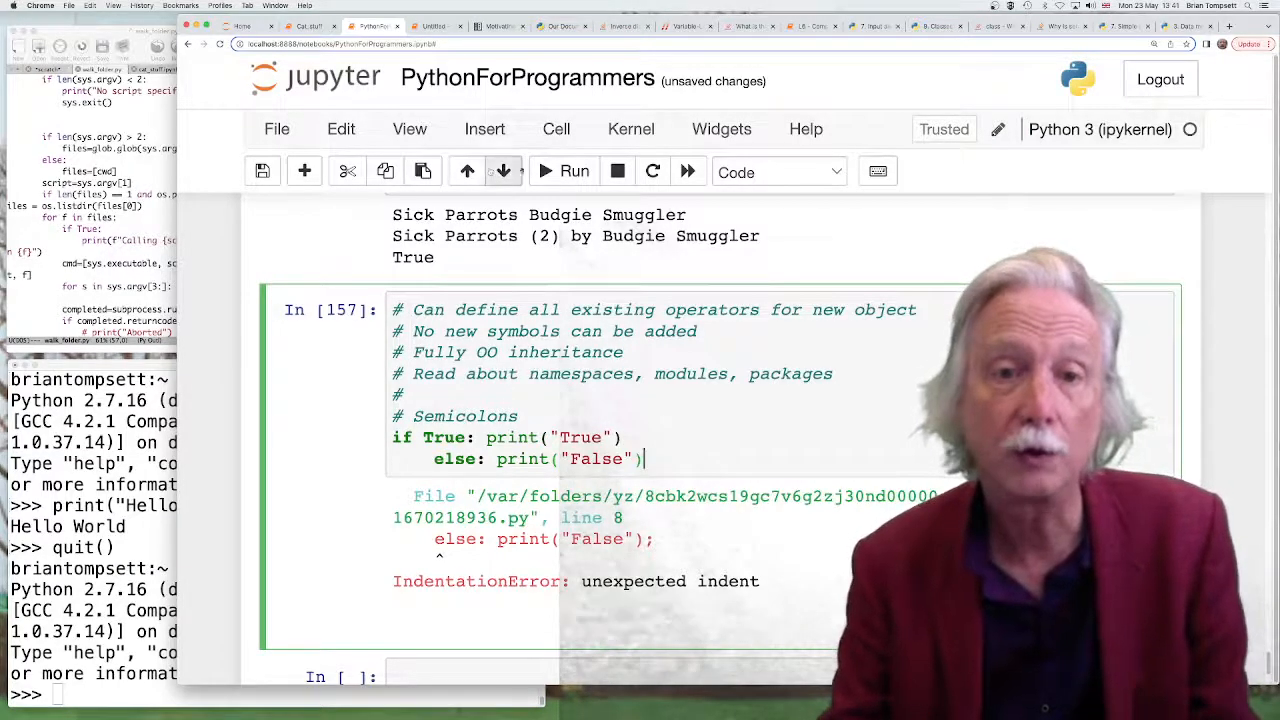
{"action": "left_click", "coordinate": [563, 172]}
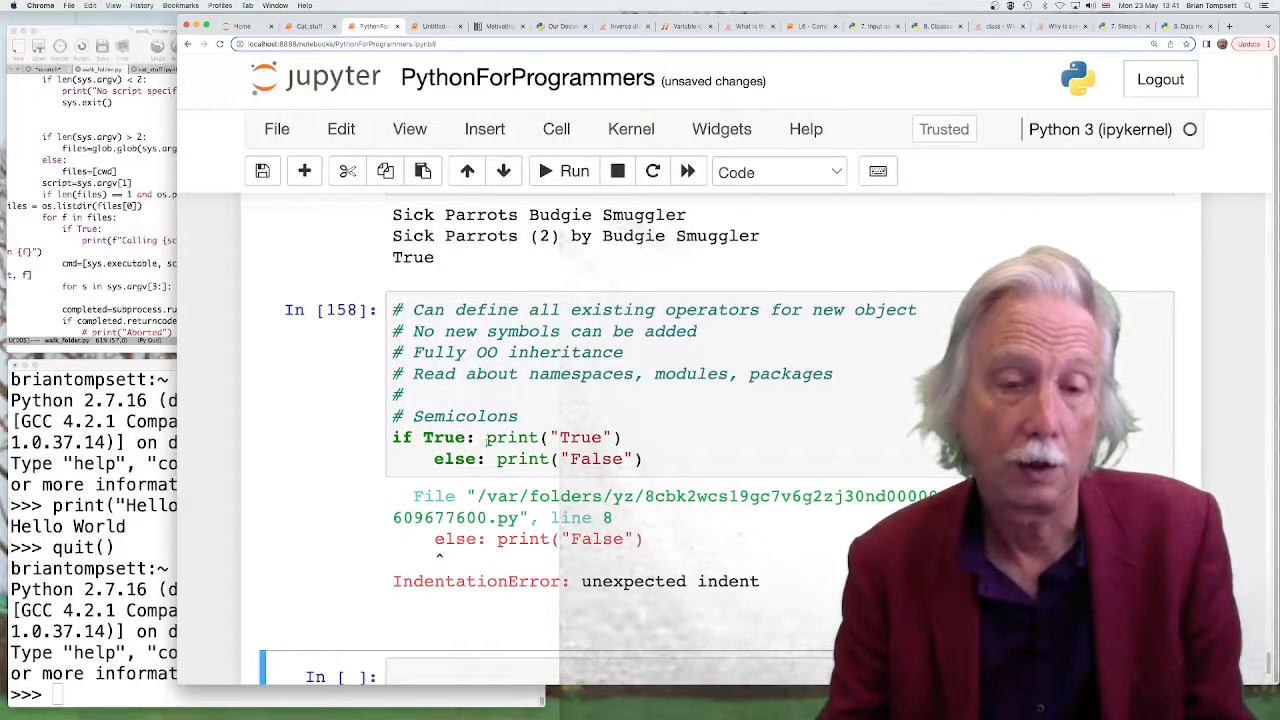
- Put each print on its own indented line, dedent else to match if, and run to print True
{"action": "left_click", "coordinate": [486, 437]}
{"action": "key", "text": "Return"}
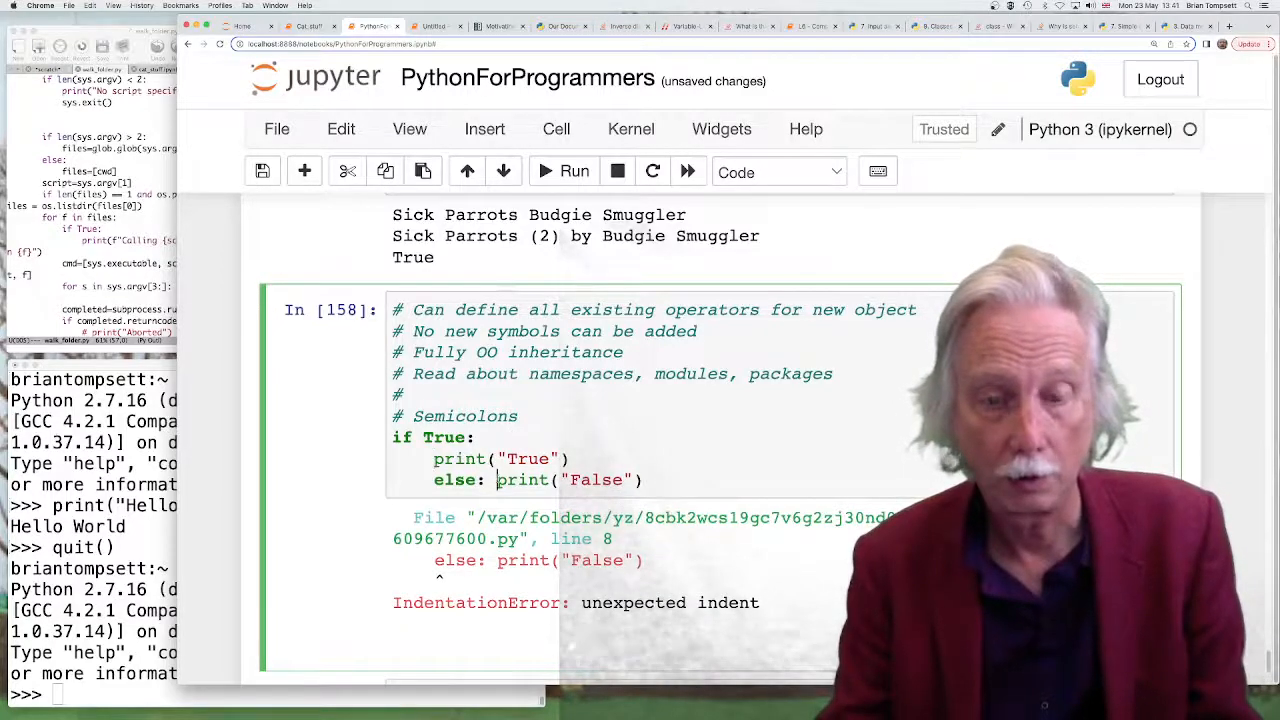
{"action": "key", "text": "Return"}
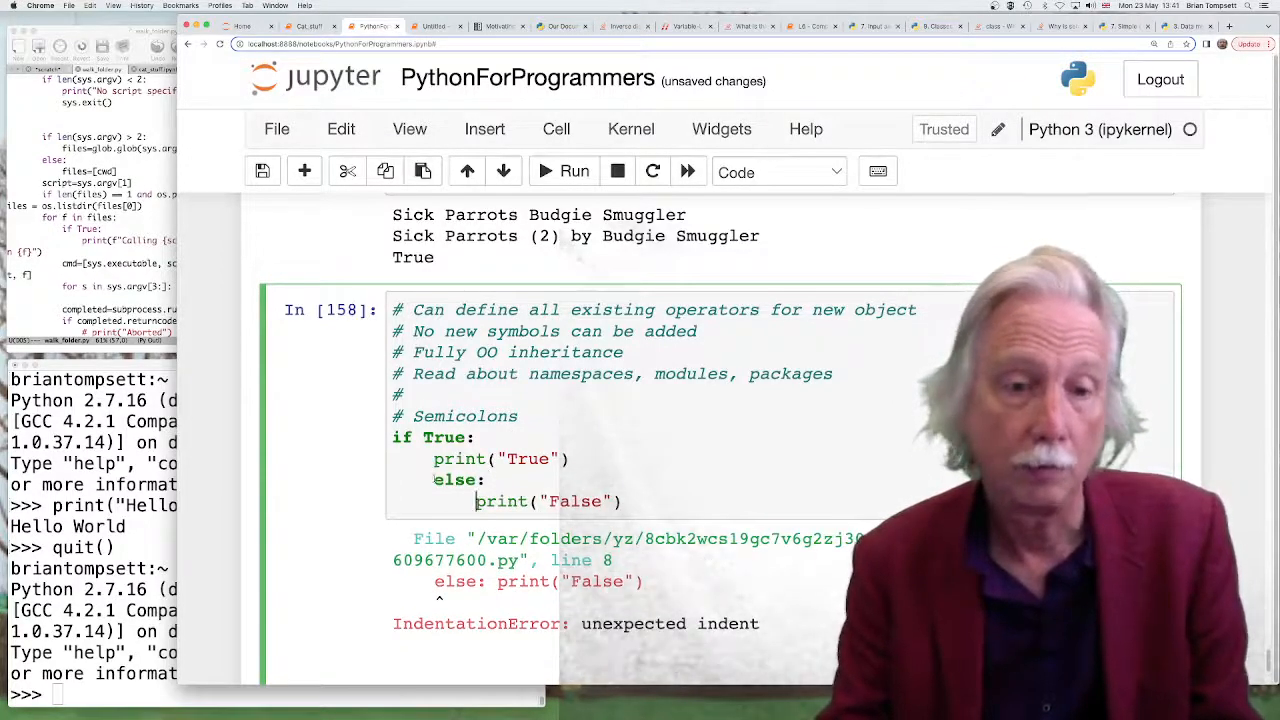
{"action": "key", "text": "BackSpace"}
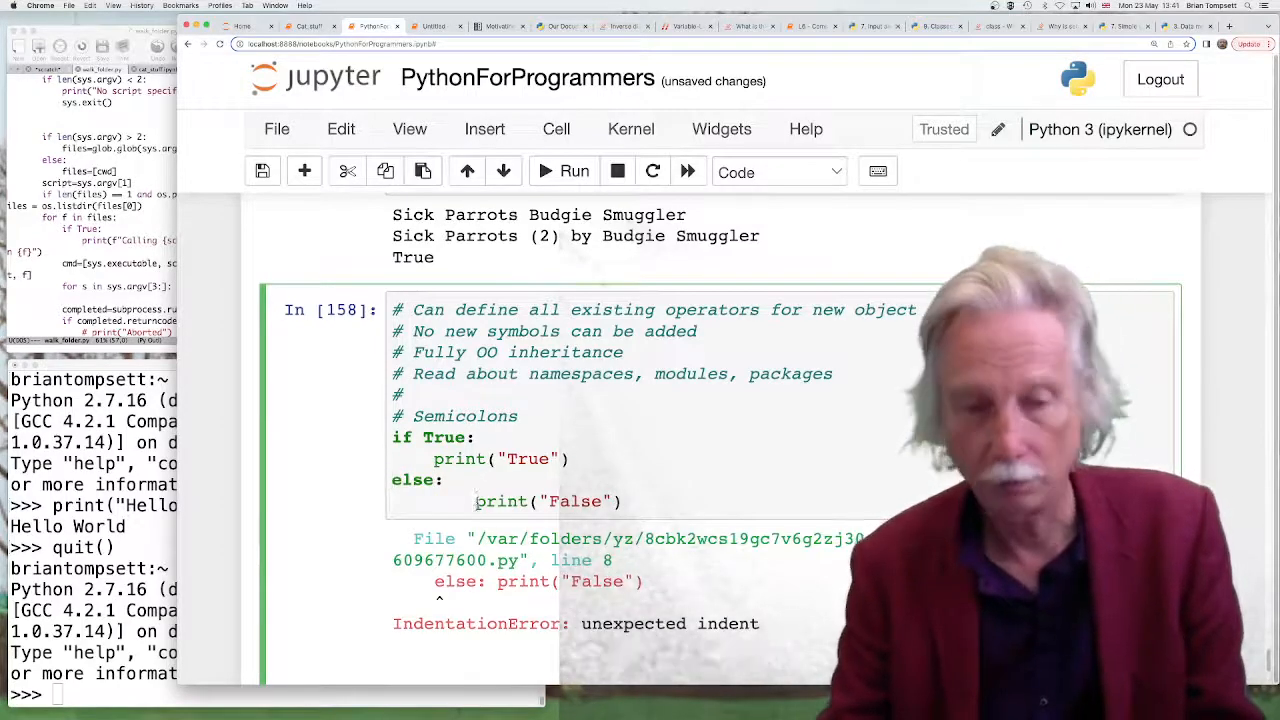
{"action": "key", "text": "BackSpace"}
{"action": "left_click", "coordinate": [566, 172]}
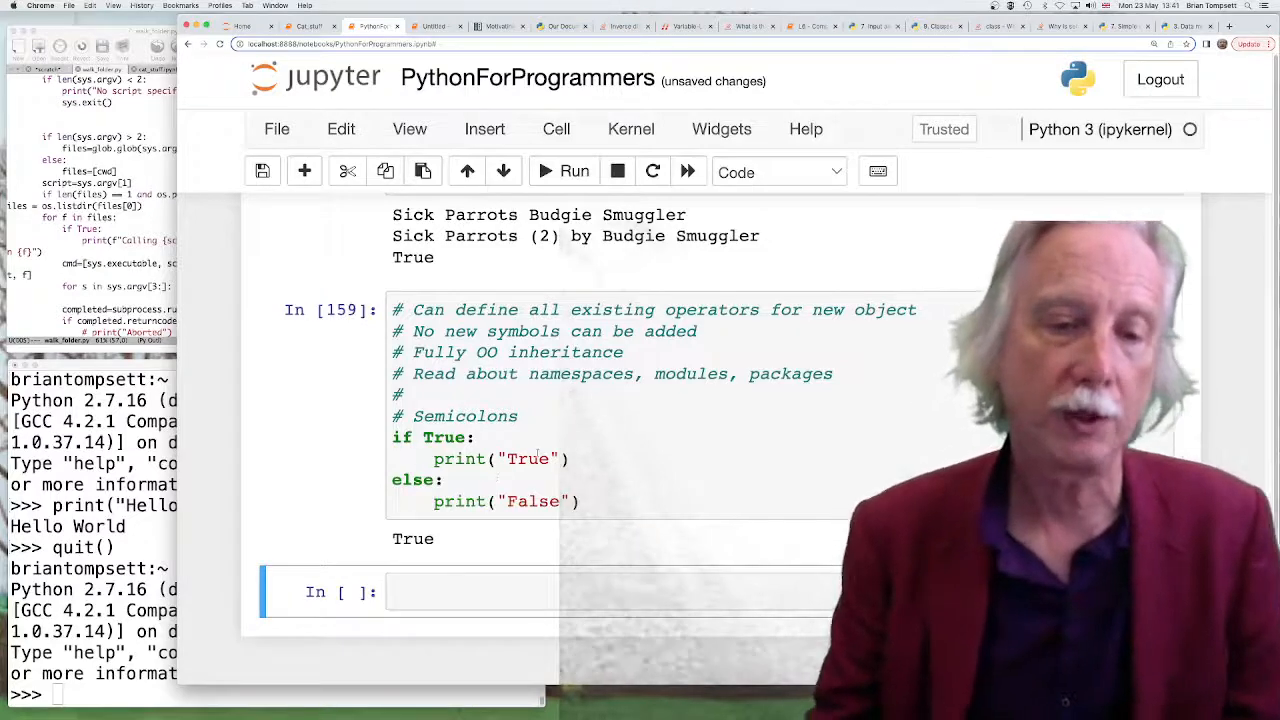
- Append '; print("something else")' to the True branch and run, printing both lines
{"action": "left_click", "coordinate": [574, 459]}
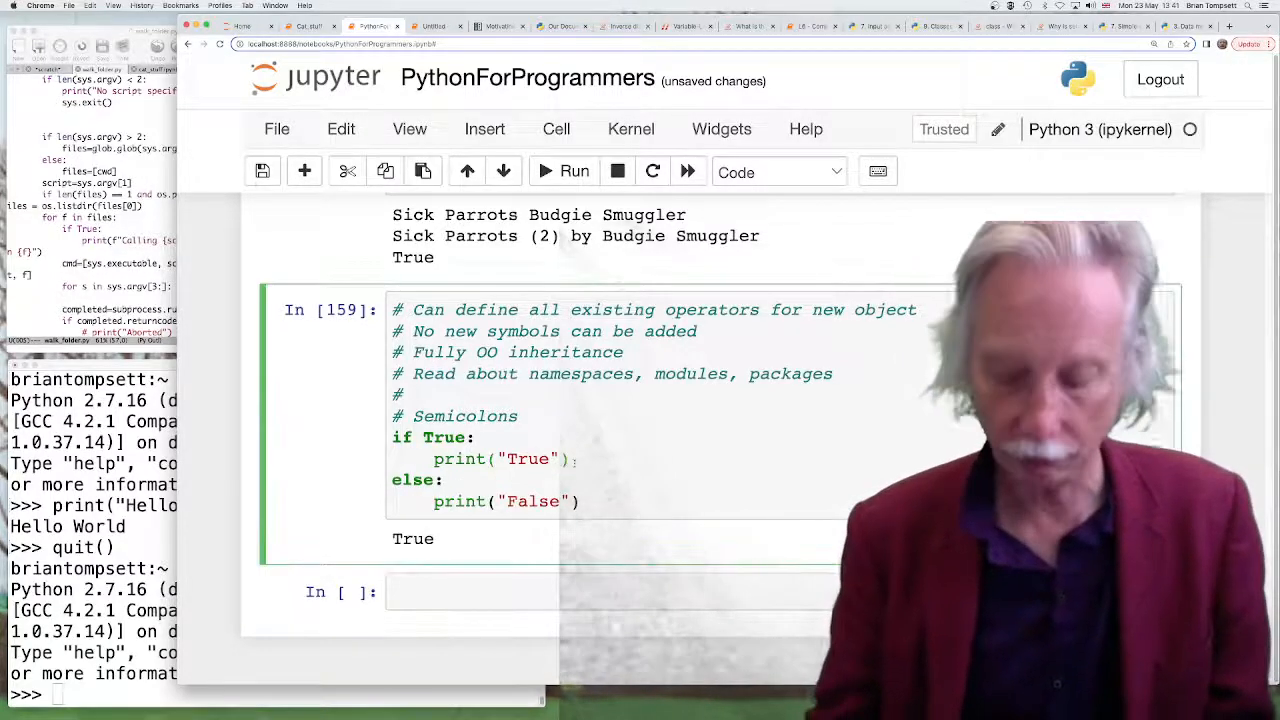
{"action": "type", "text": "; print(\"s"}
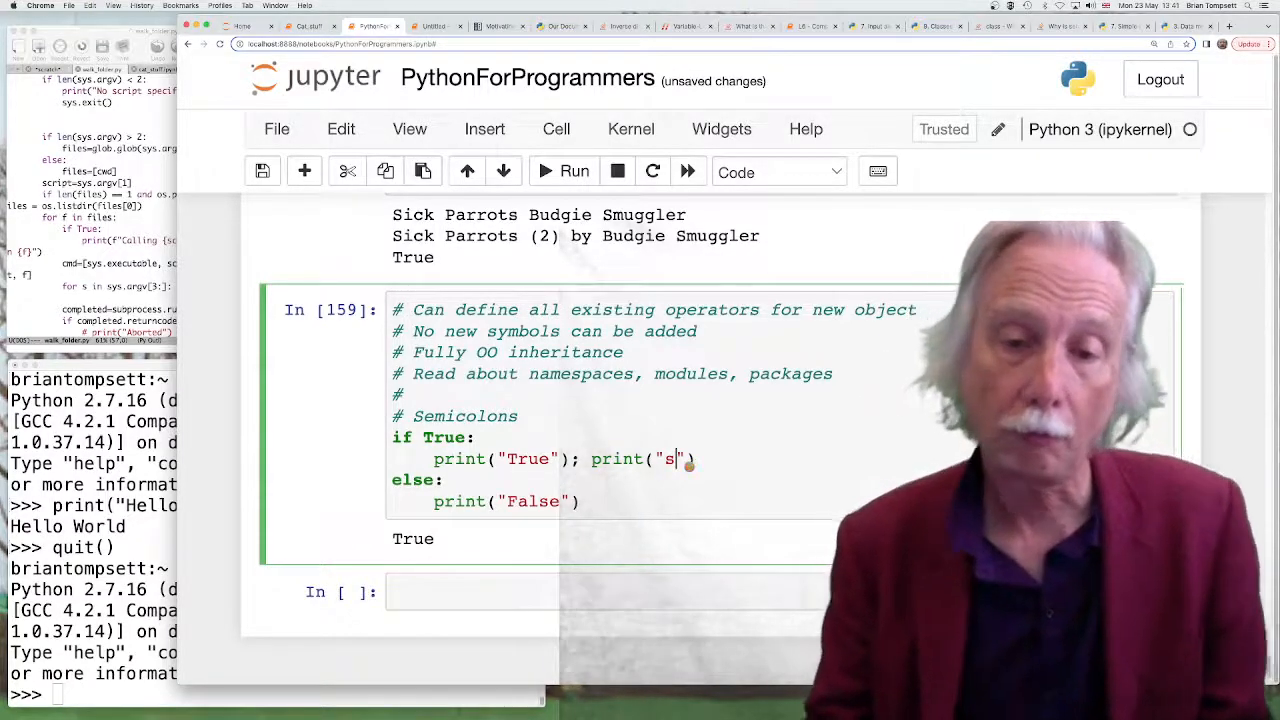
{"action": "type", "text": "omet"}
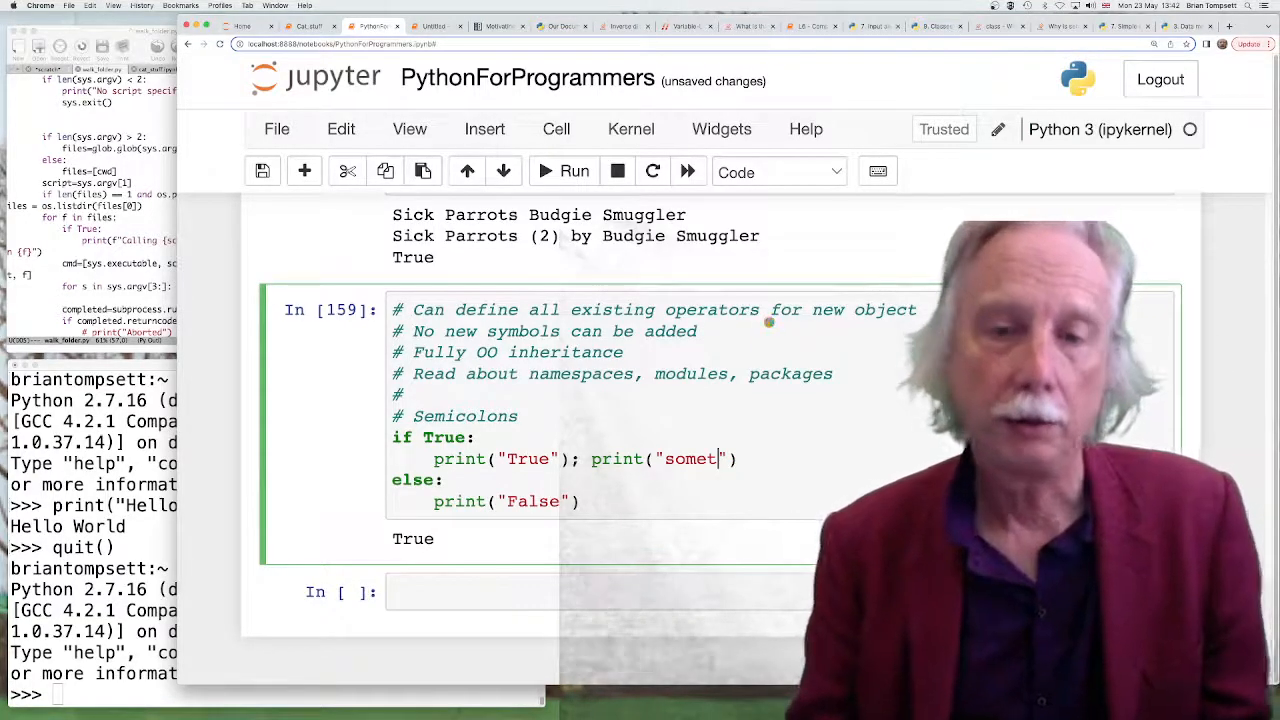
{"action": "type", "text": "hing else"}
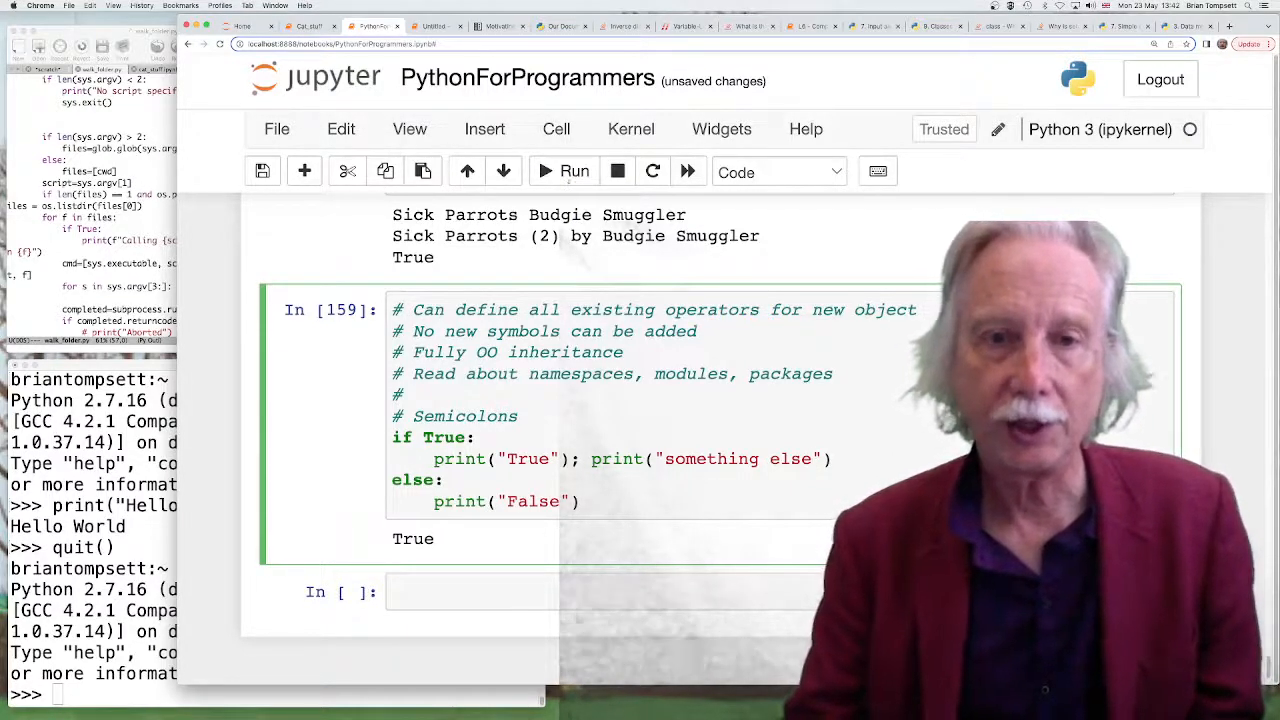
{"action": "type", "text": "hing else"}
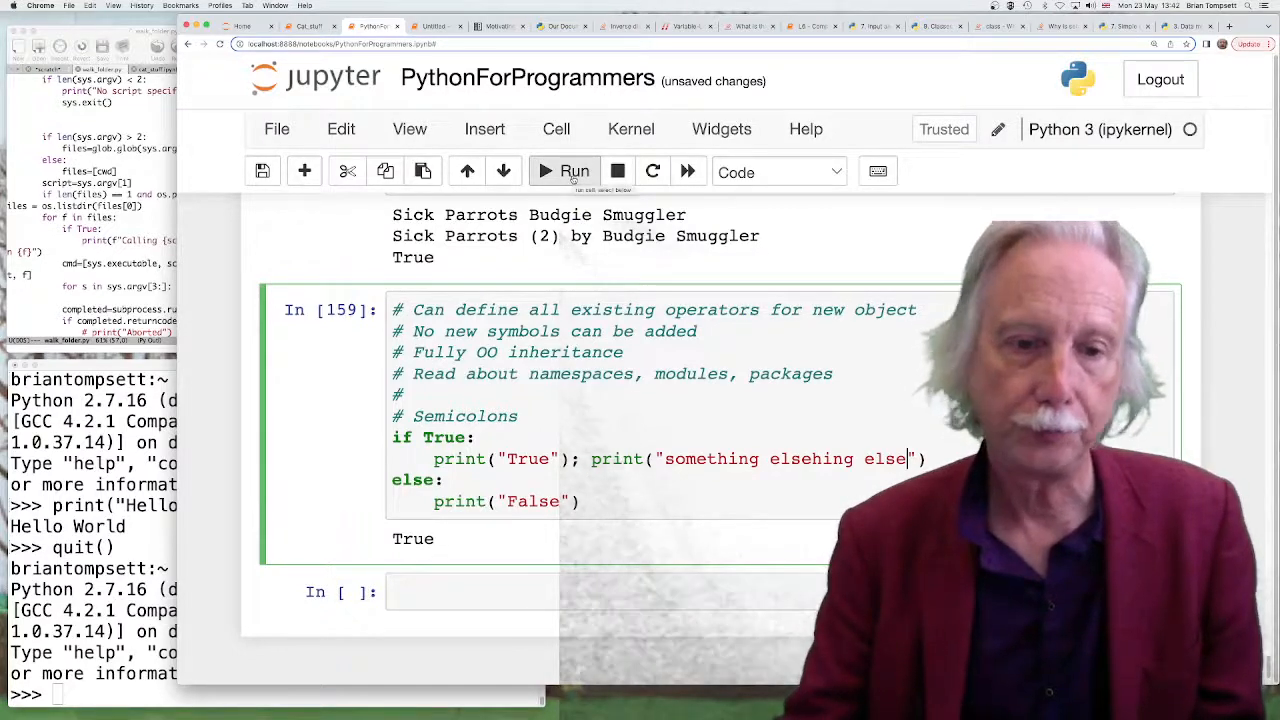
{"action": "left_click", "coordinate": [573, 174]}
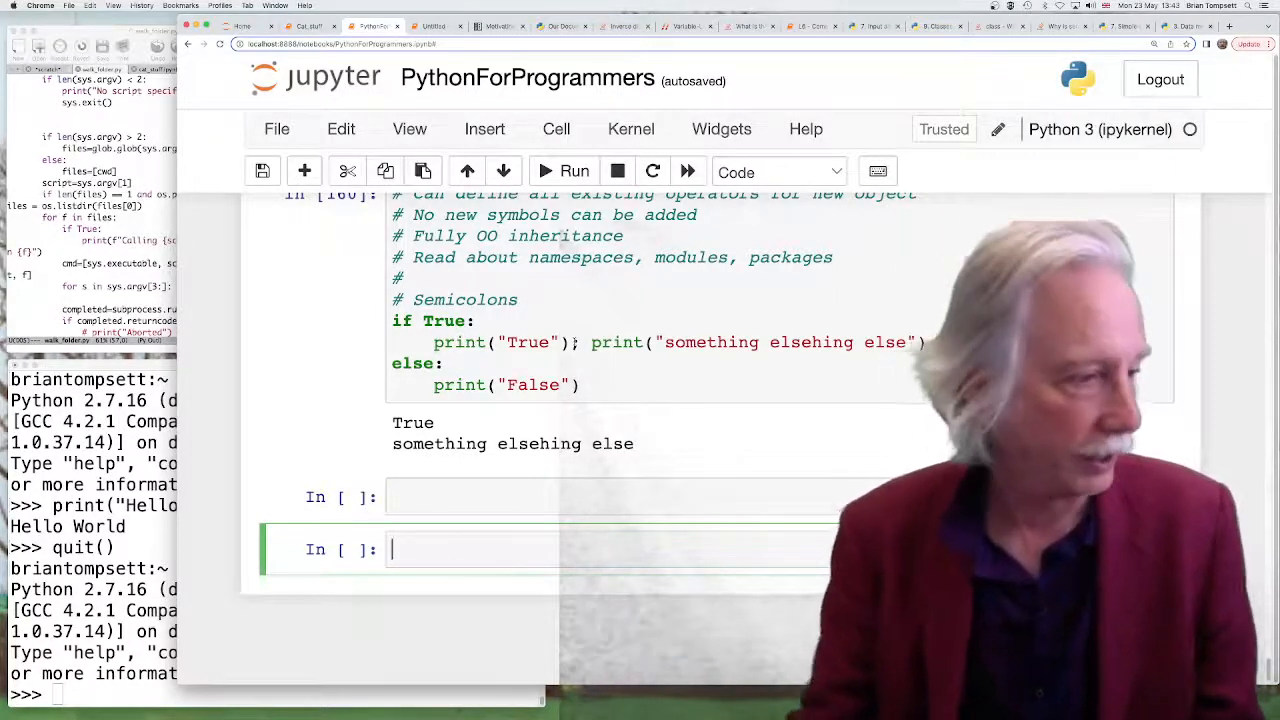
- Write the comment 'Can use Type hints - static checking' in the empty cell below
{"action": "left_click", "coordinate": [426, 500]}
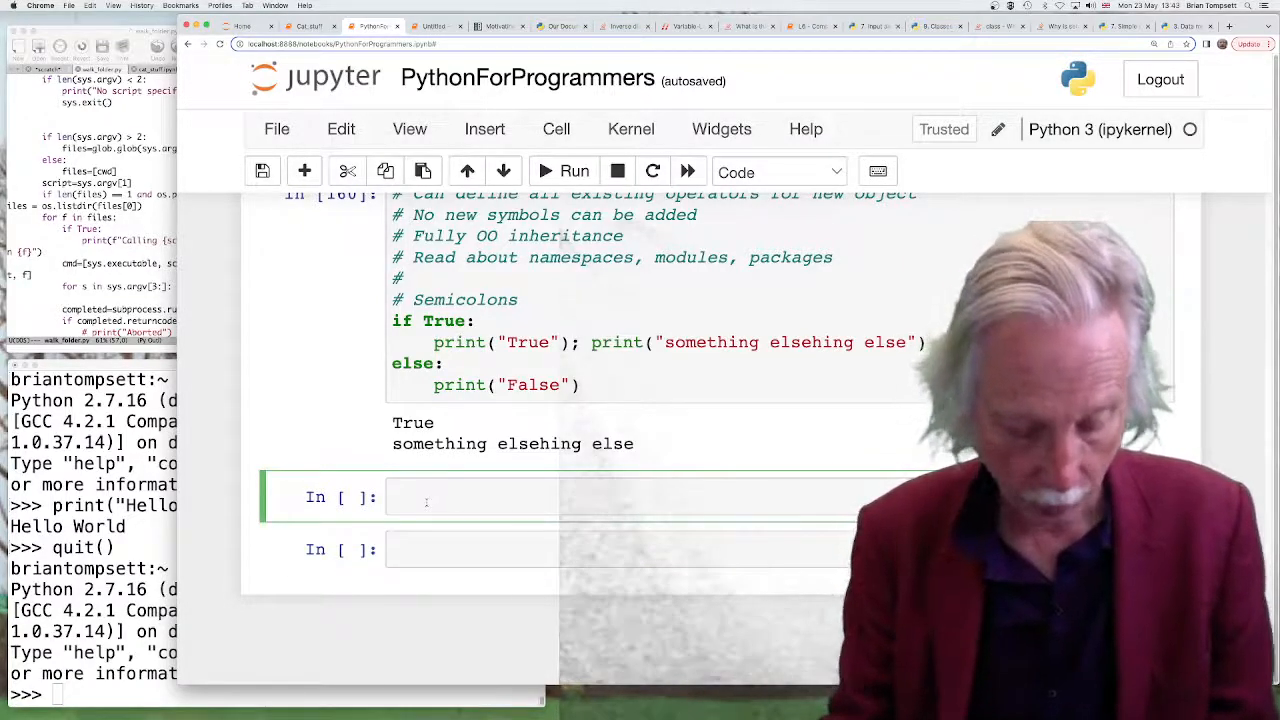
{"action": "type", "text": "#"}
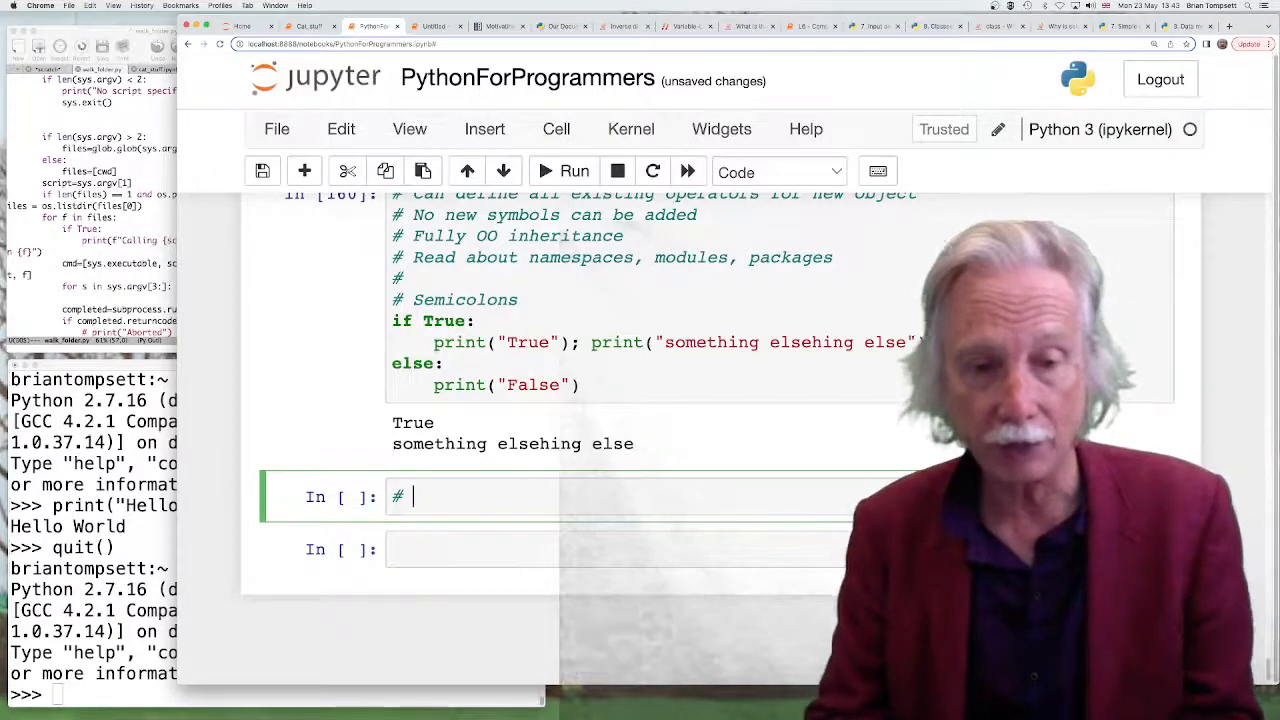
{"action": "type", "text": "Can use Type hints"}
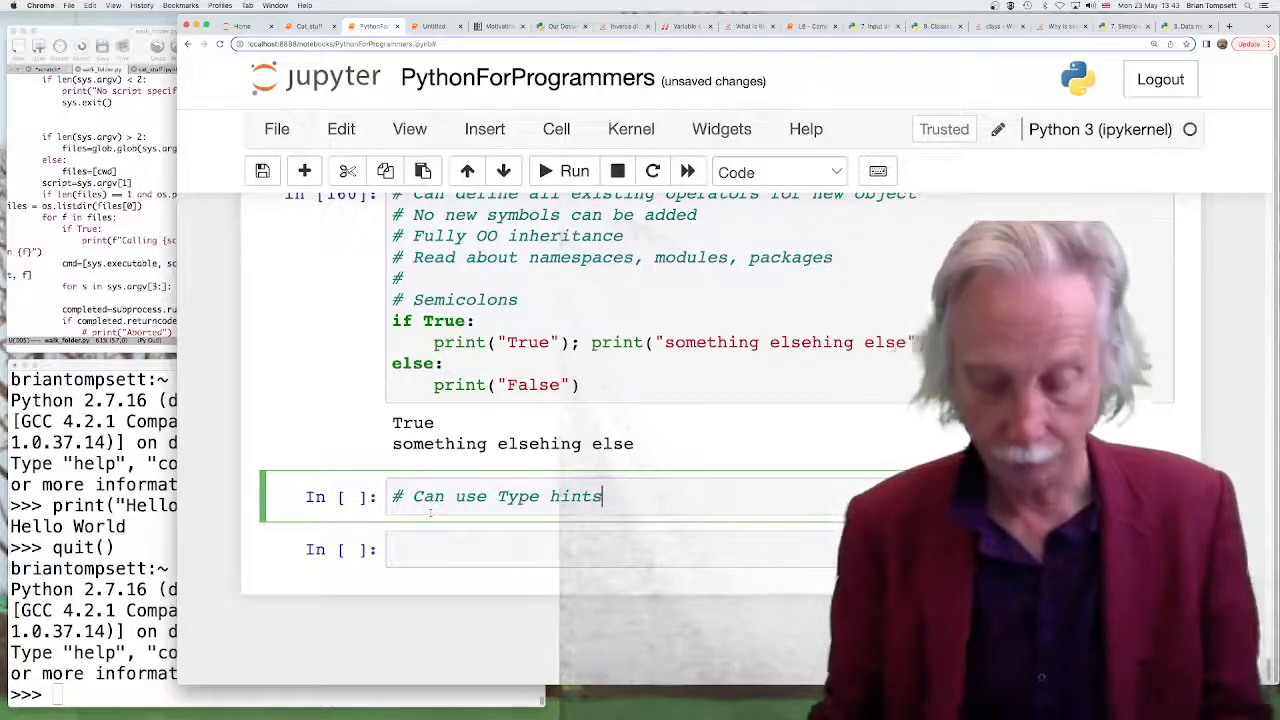
{"action": "type", "text": "- static checking"}
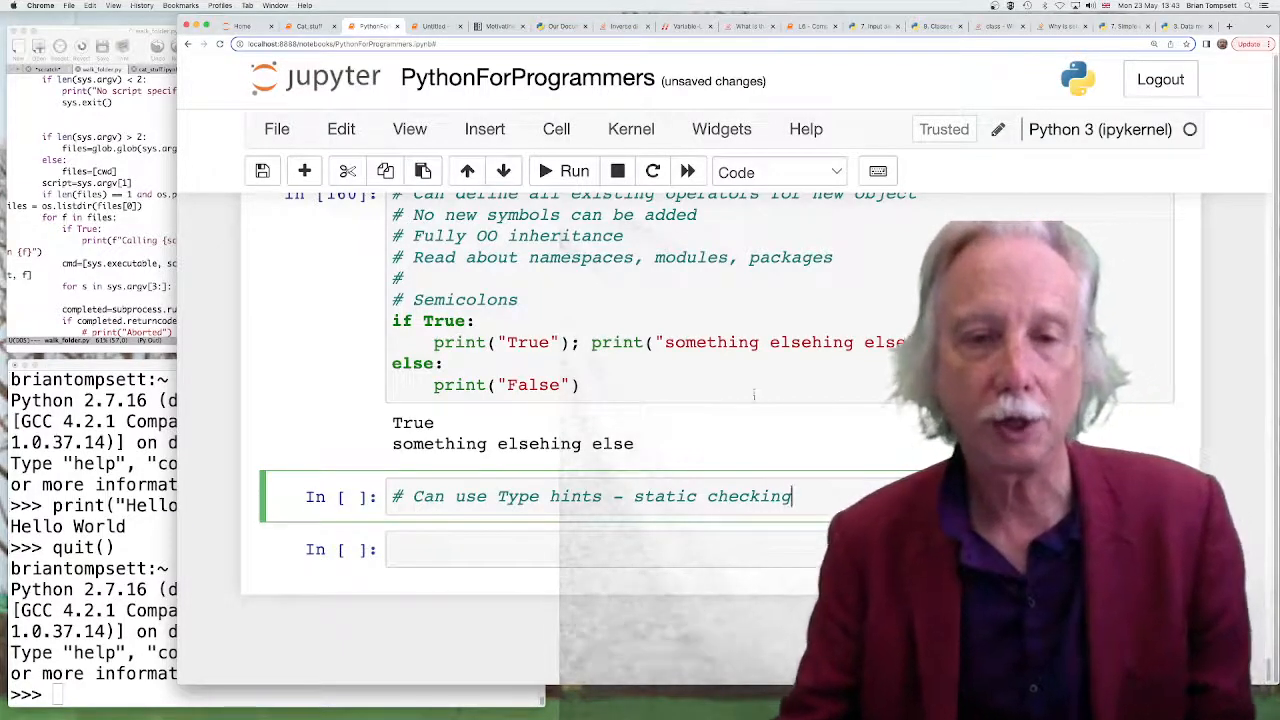
{"action": "scroll", "coordinate": [752, 392], "scroll_direction": "up", "scroll_amount": 5}
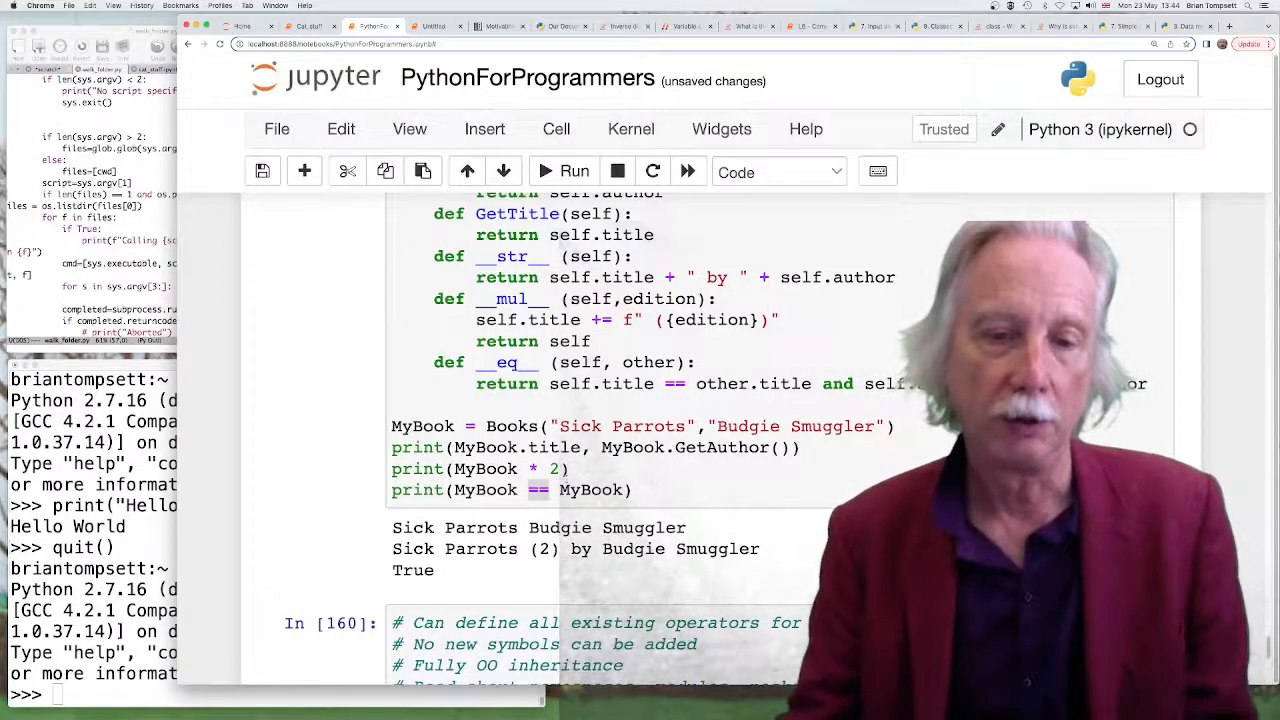
{"action": "scroll", "coordinate": [572, 466], "scroll_direction": "down", "scroll_amount": 2}
{"action": "scroll", "coordinate": [572, 466], "scroll_direction": "down", "scroll_amount": 5}
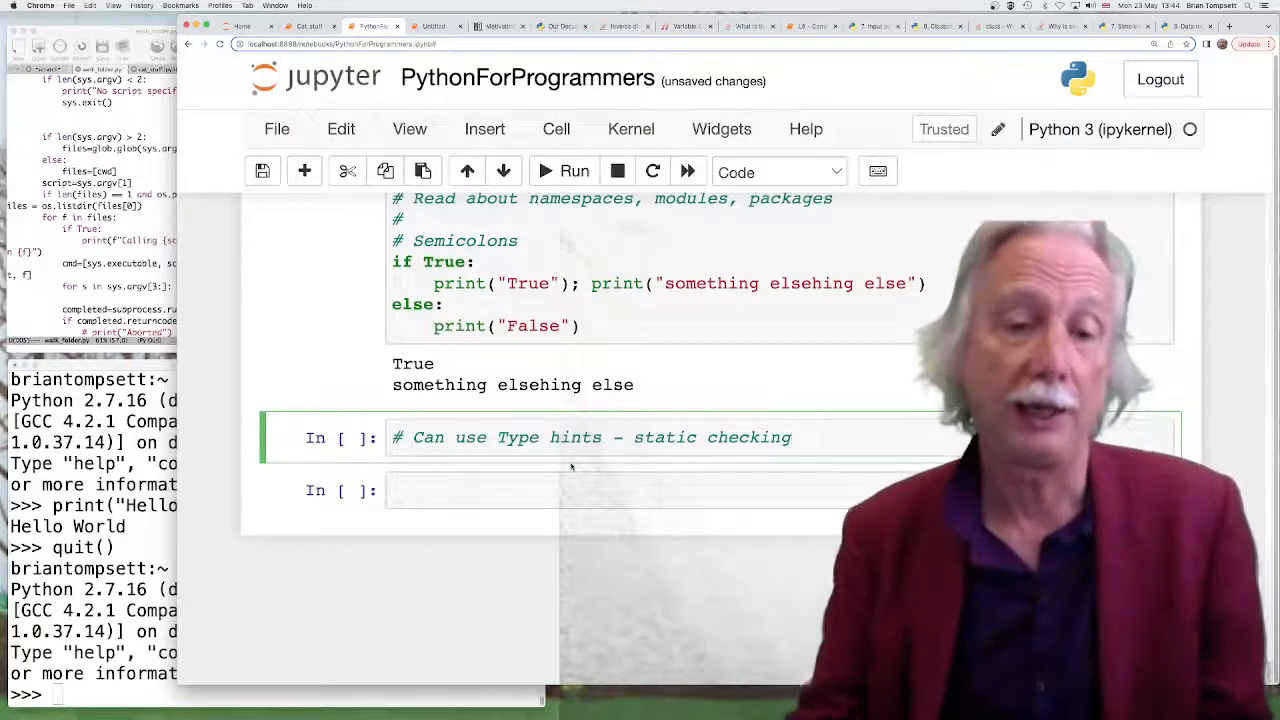
- Write the comment '# ctypes - multi-language' in the next empty cell
{"action": "left_click", "coordinate": [423, 487]}
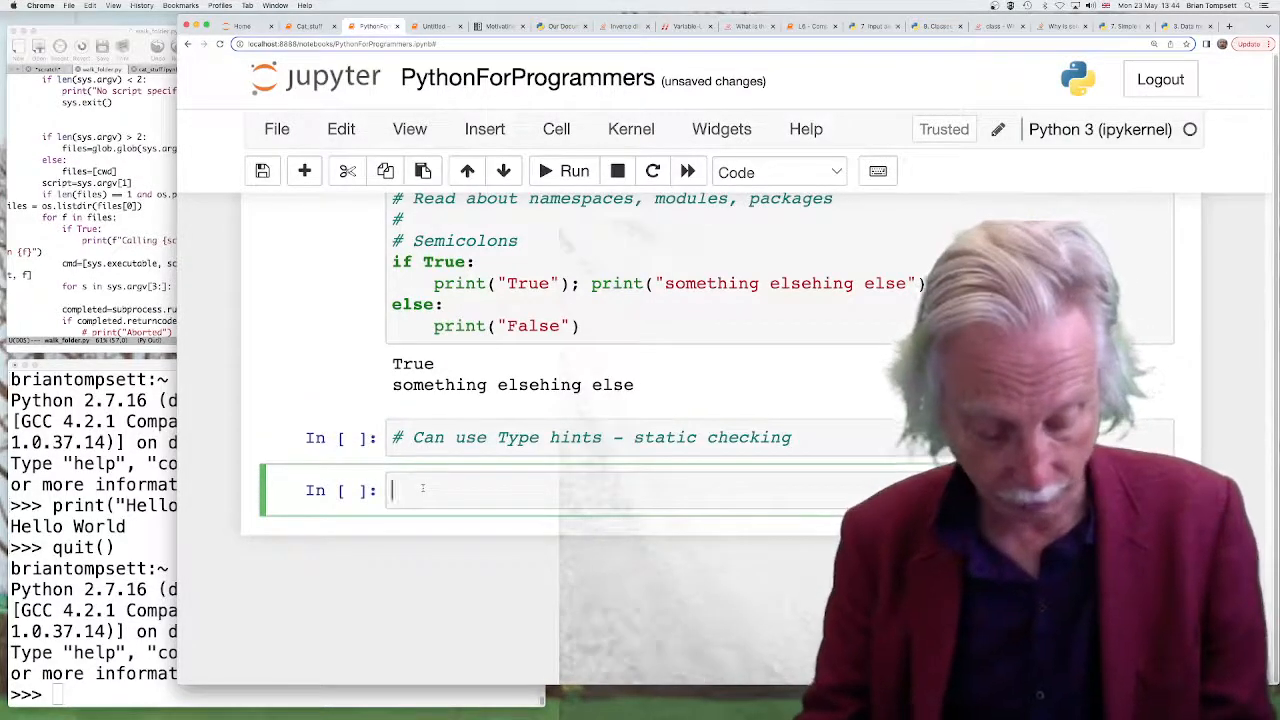
{"action": "type", "text": "#"}
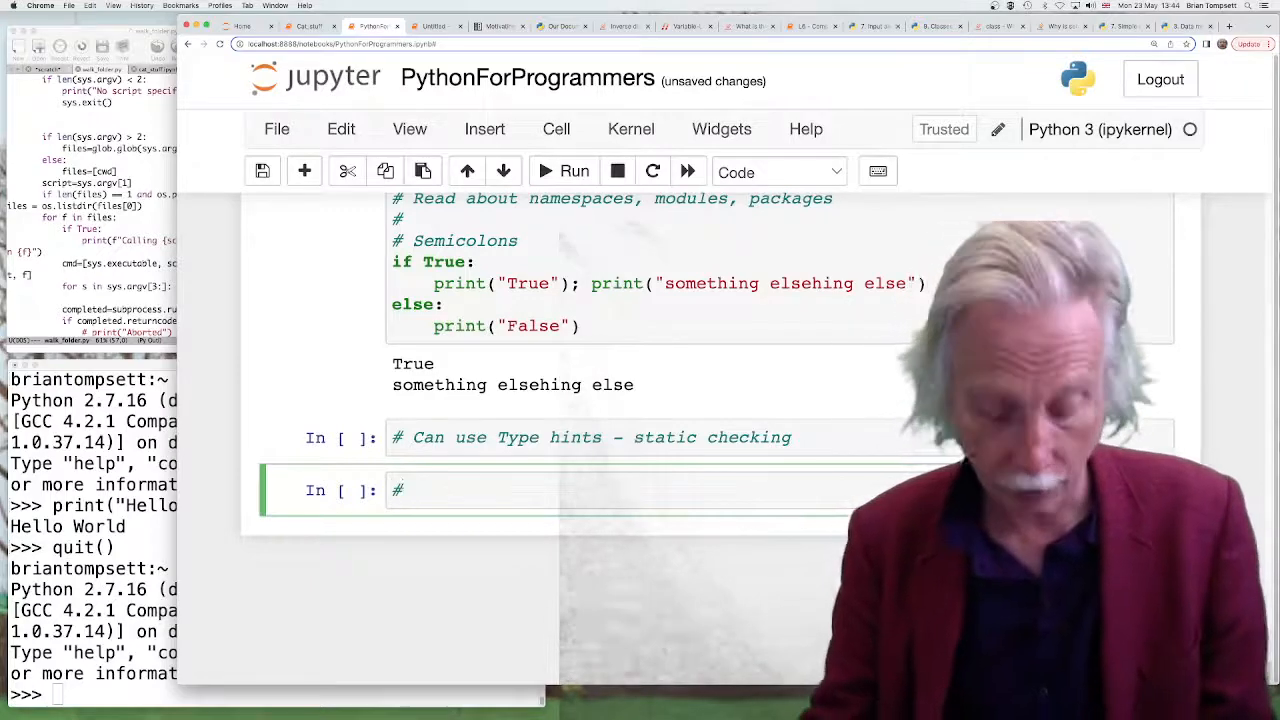
{"action": "type", "text": " ctyp"}
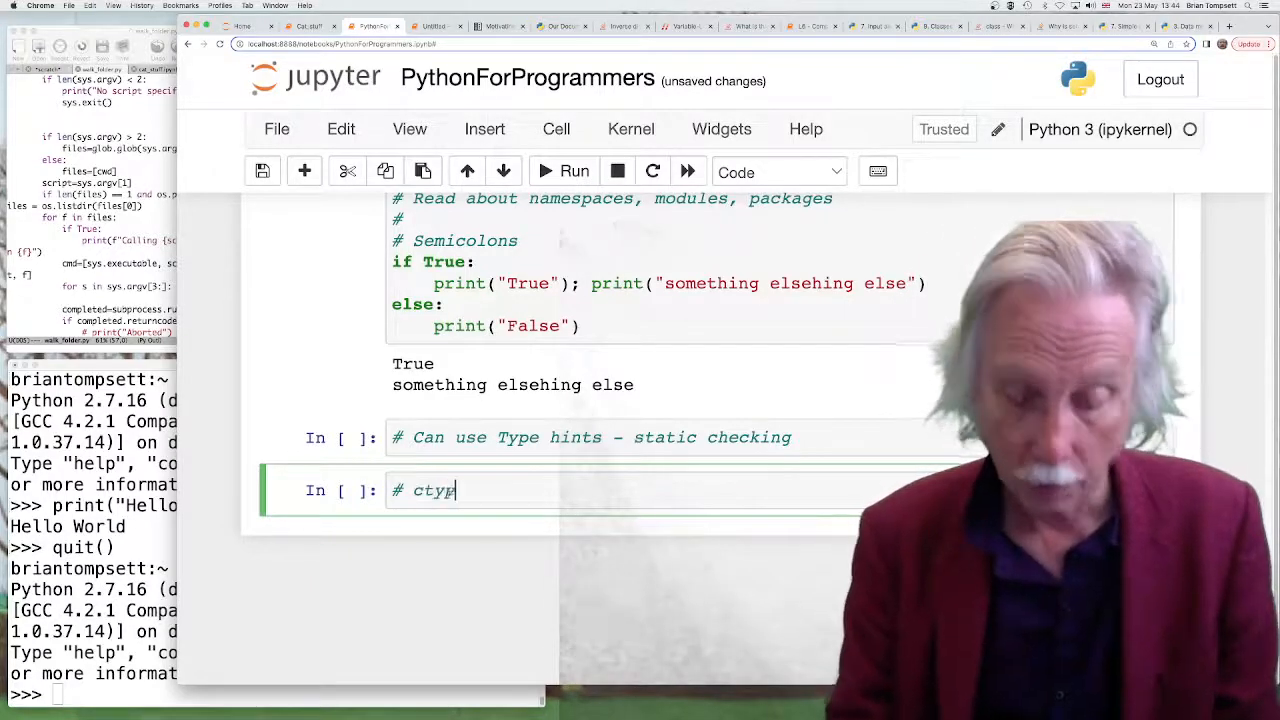
{"action": "type", "text": "es - multi-language"}
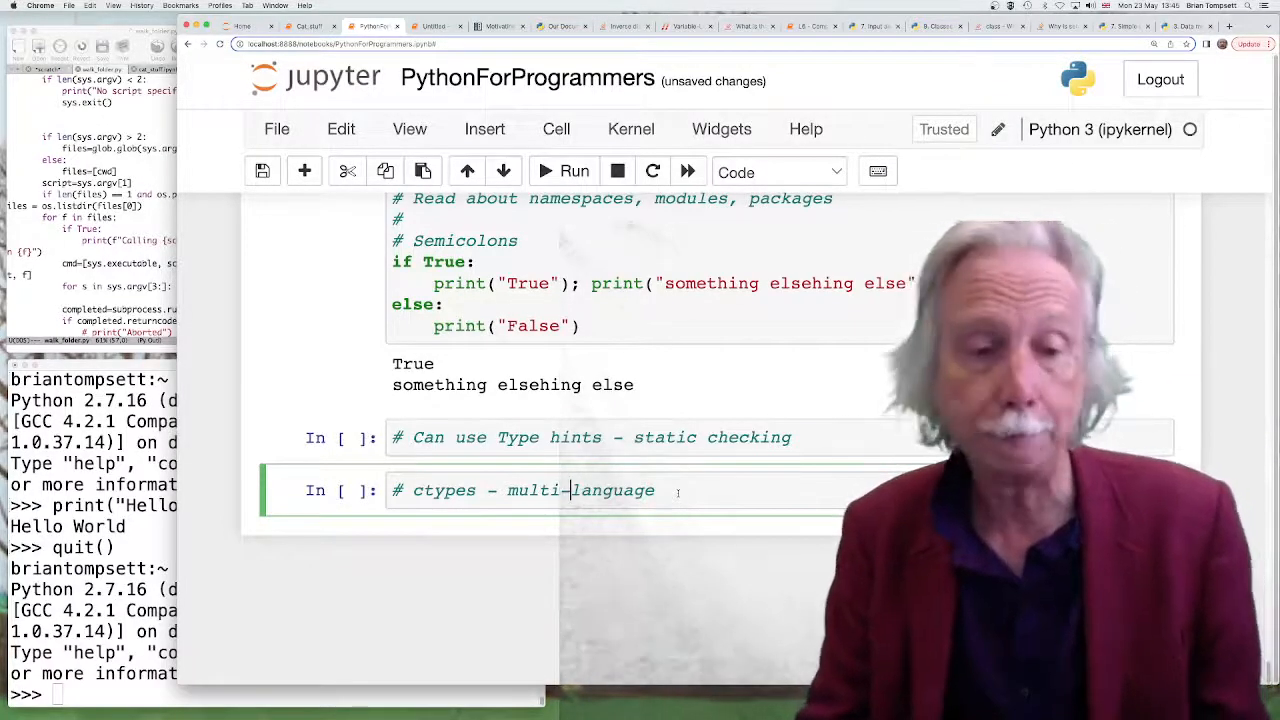
{"action": "key", "text": "Return"}
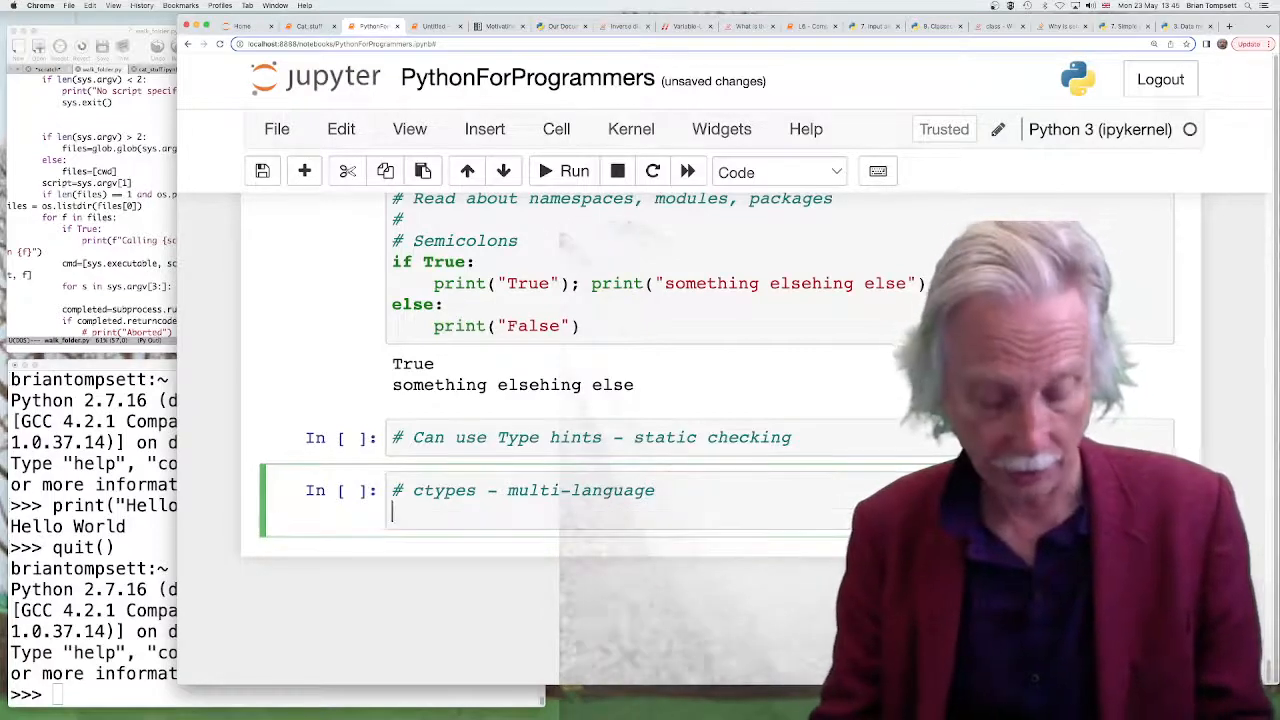